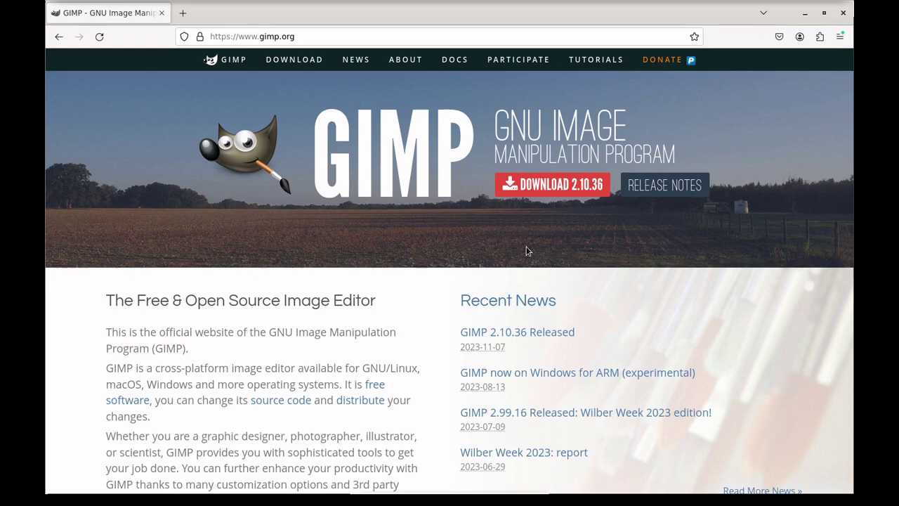
# - Open GIMP's download page and look through the Flatpak install option and instructions for Unix-like systems
pyautogui.click(280, 64)
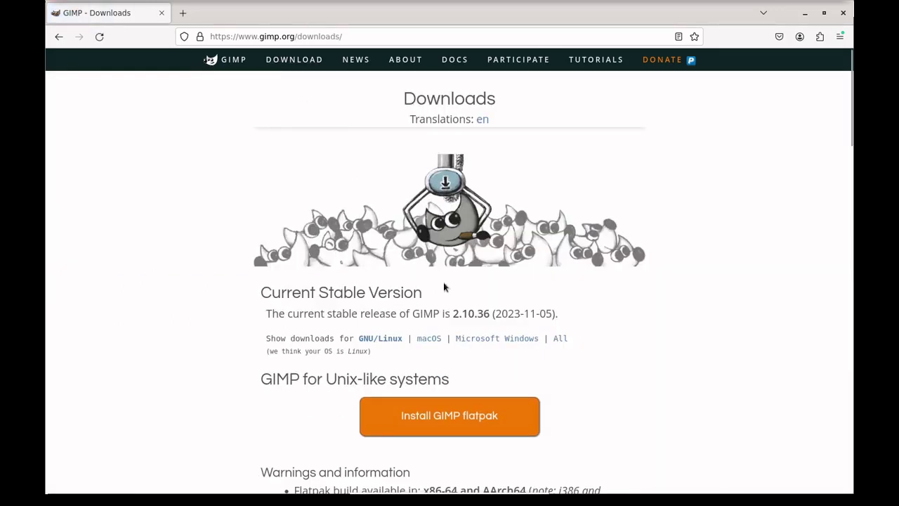
pyautogui.scroll(-9, 469, 283)
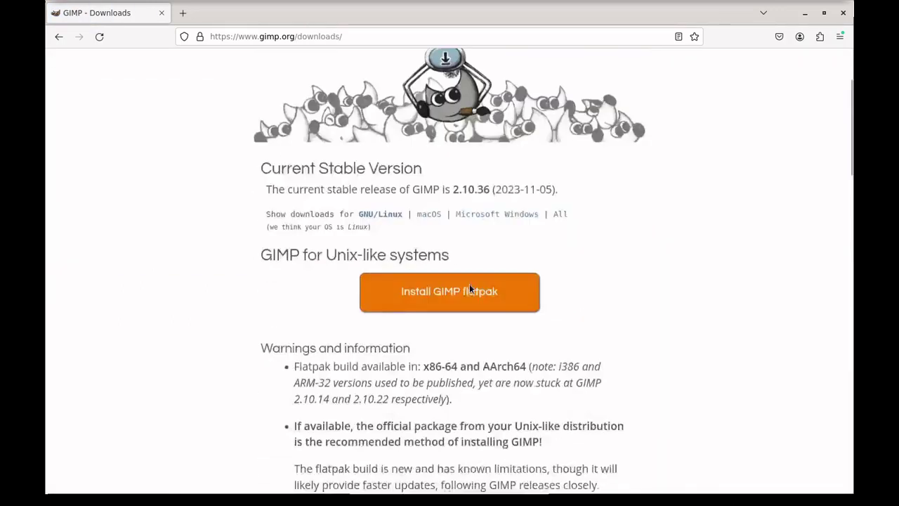
pyautogui.scroll(-2, 469, 284)
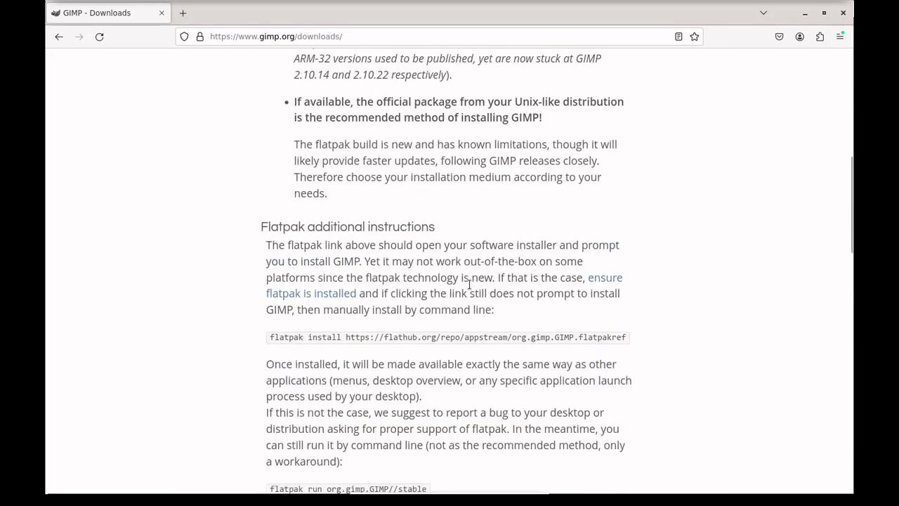
pyautogui.scroll(8, 469, 284)
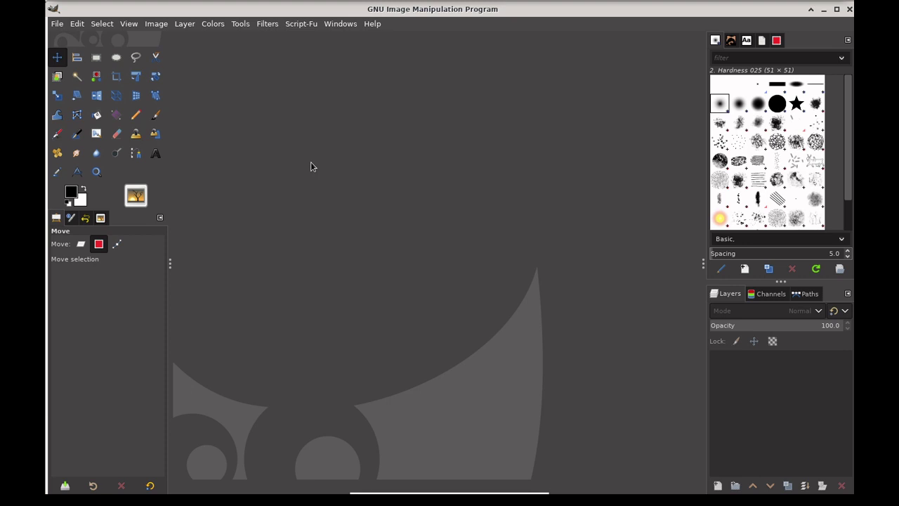
# - Create a new blank image of 1920 × 1080 px
pyautogui.click(58, 24)
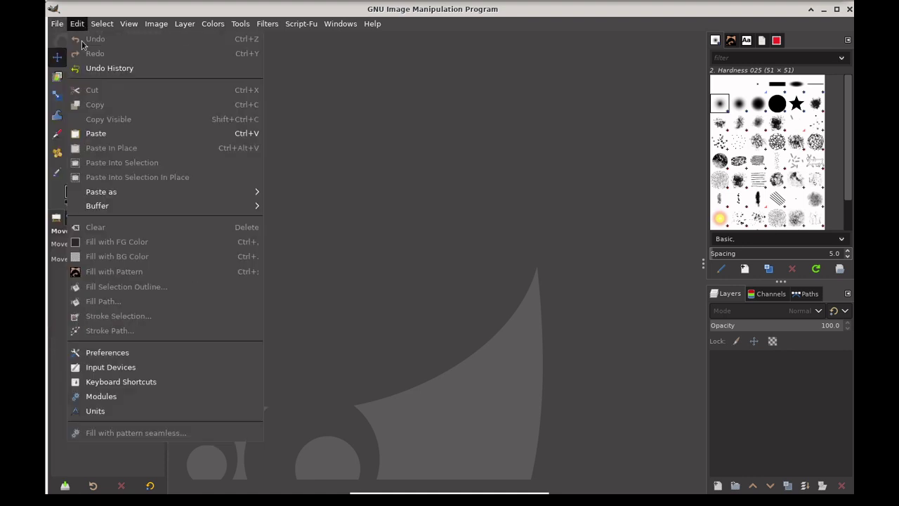
pyautogui.click(76, 39)
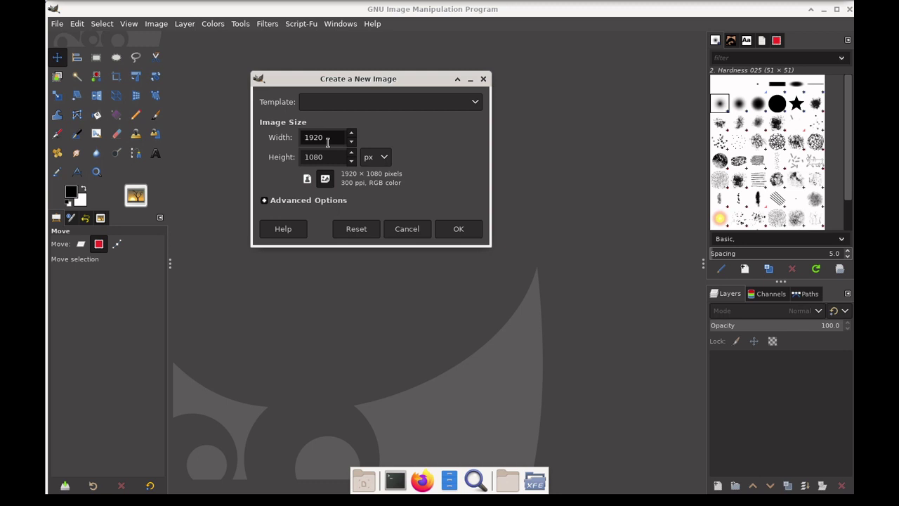
pyautogui.click(458, 229)
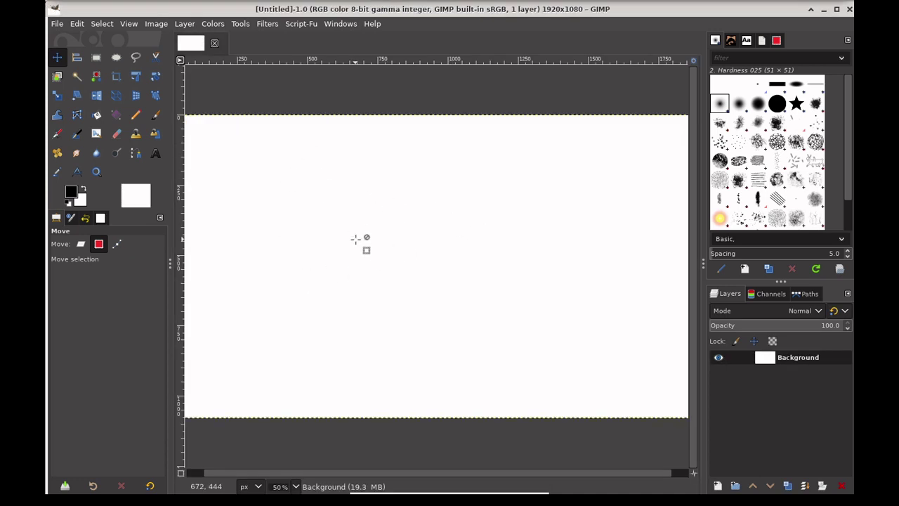
pyautogui.scroll(-1, 356, 239)
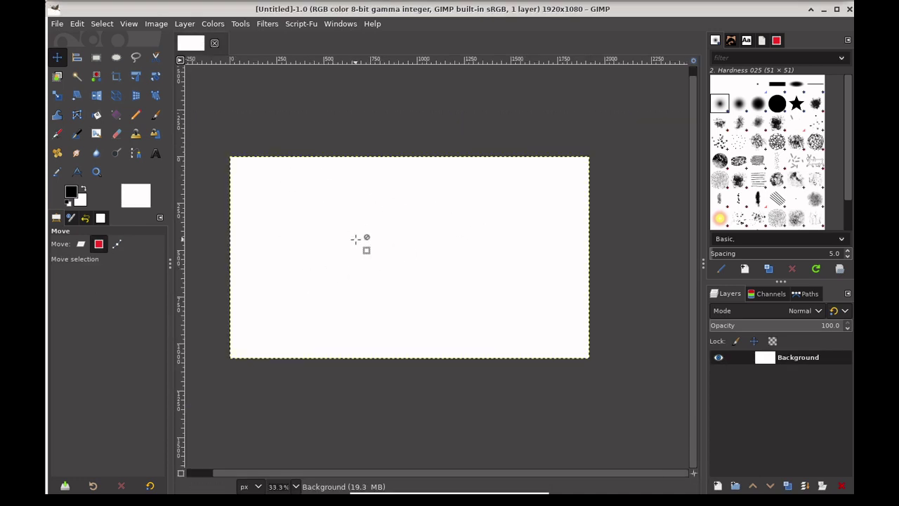
# - Preview the Gray, Light and System interface themes in the preferences and return to the Dark theme
pyautogui.click(79, 25)
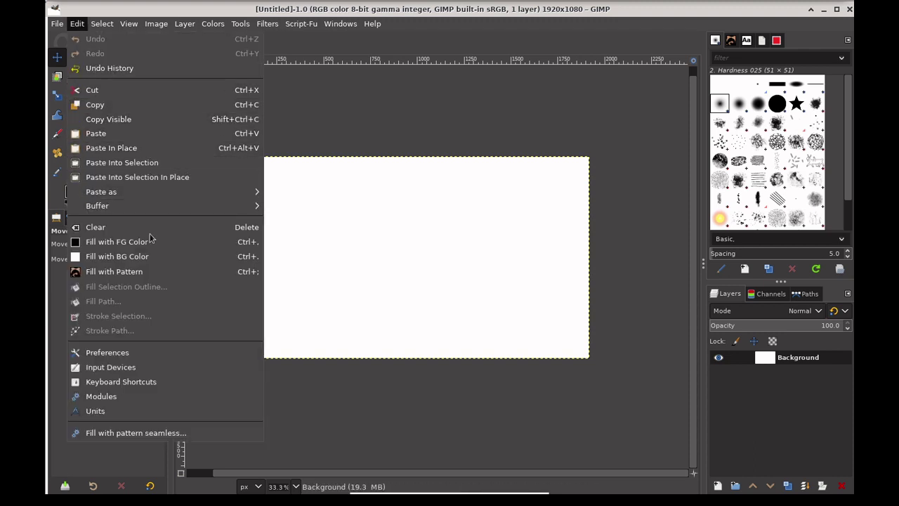
pyautogui.click(161, 352)
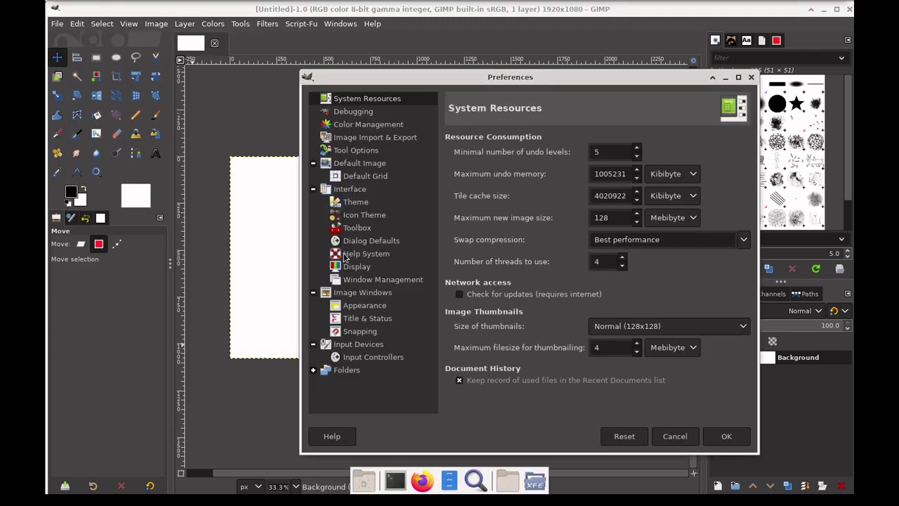
pyautogui.click(358, 204)
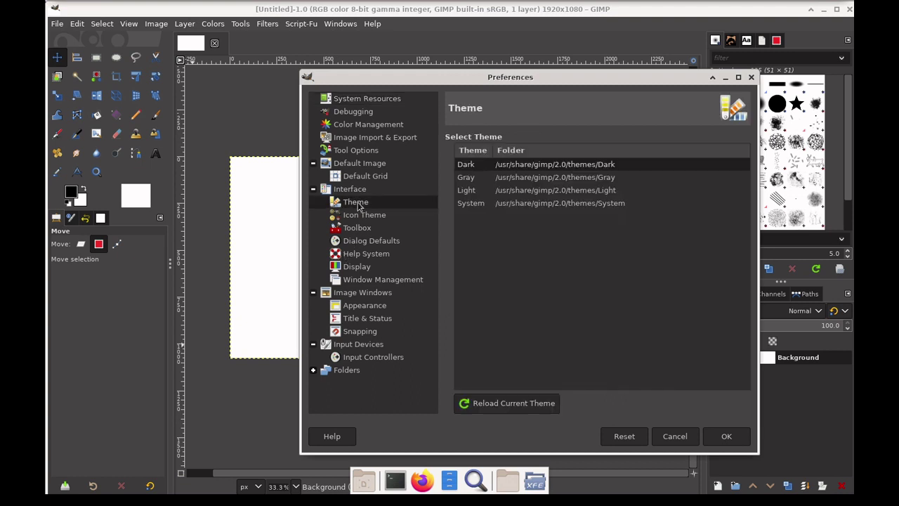
pyautogui.click(475, 180)
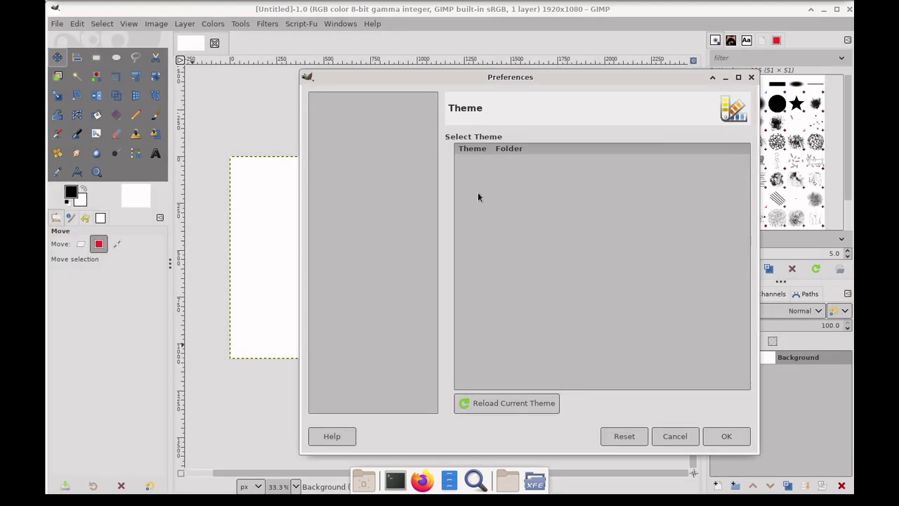
pyautogui.click(476, 193)
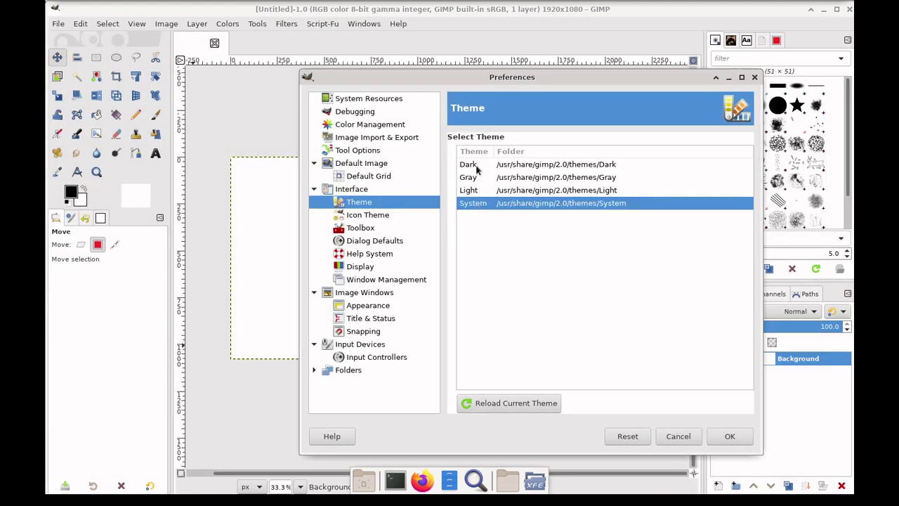
pyautogui.click(476, 169)
# - Try the Legacy and Symbolic icon themes in the preferences
pyautogui.click(361, 216)
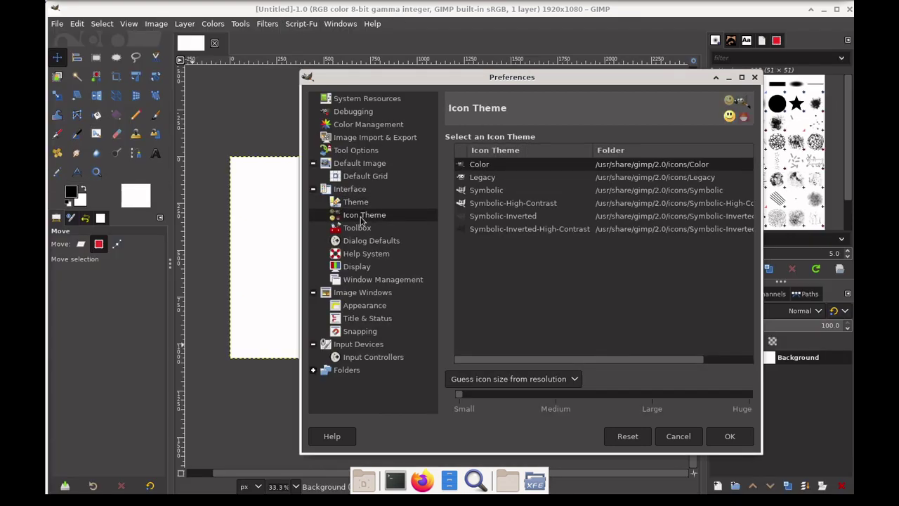
pyautogui.click(476, 178)
pyautogui.click(484, 191)
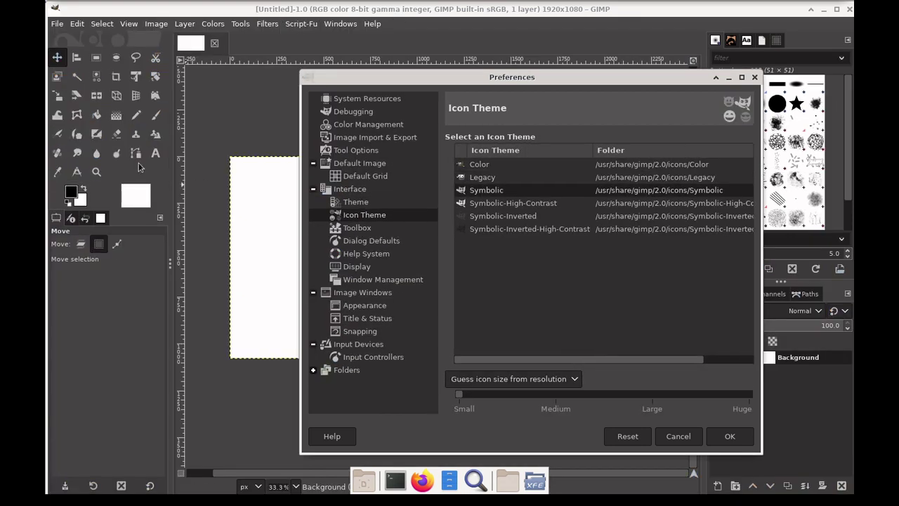
# - Try out grouped tools in the toolbox, checking the selection tool group, and turn tool groups off again
pyautogui.click(357, 227)
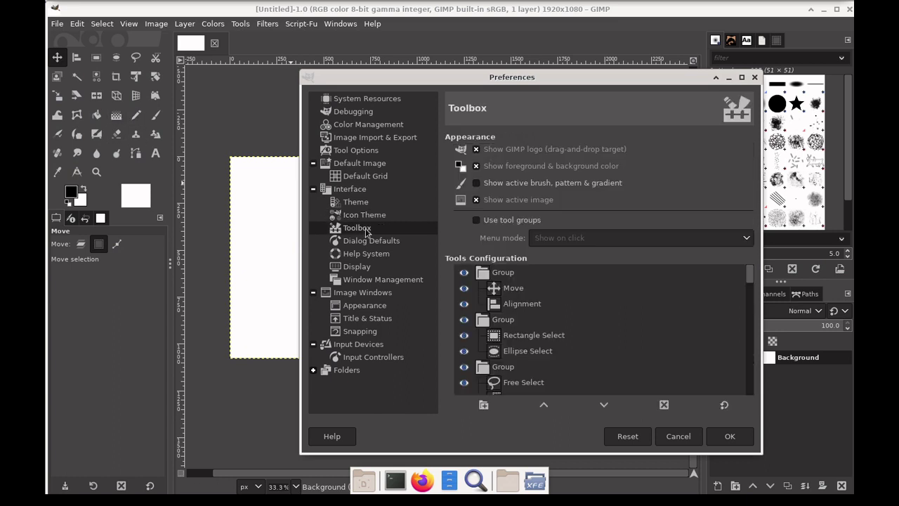
pyautogui.click(477, 220)
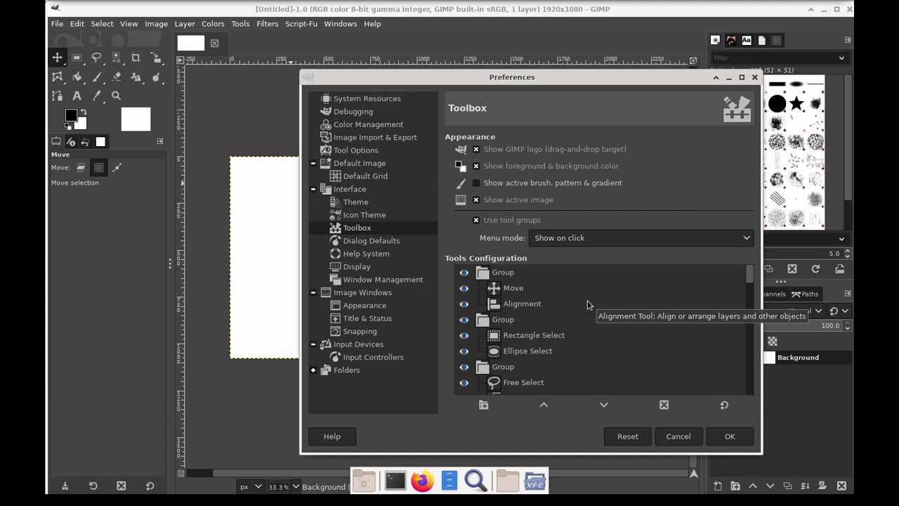
pyautogui.click(77, 59)
pyautogui.click(78, 61)
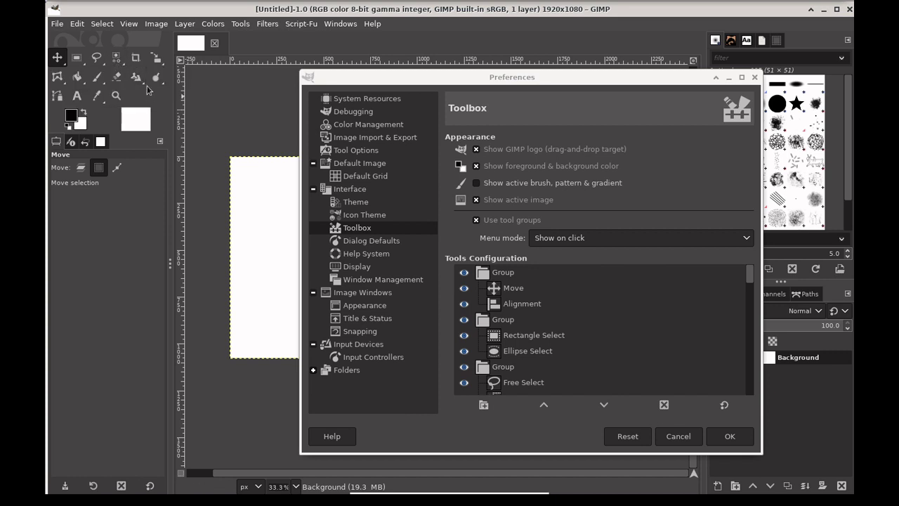
pyautogui.click(477, 221)
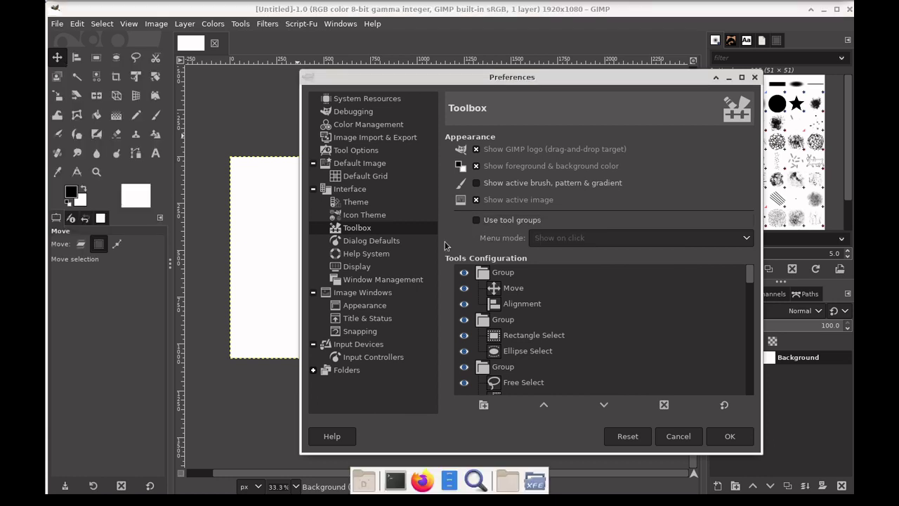
# - Set the icon theme to Color and apply the preferences
pyautogui.click(372, 215)
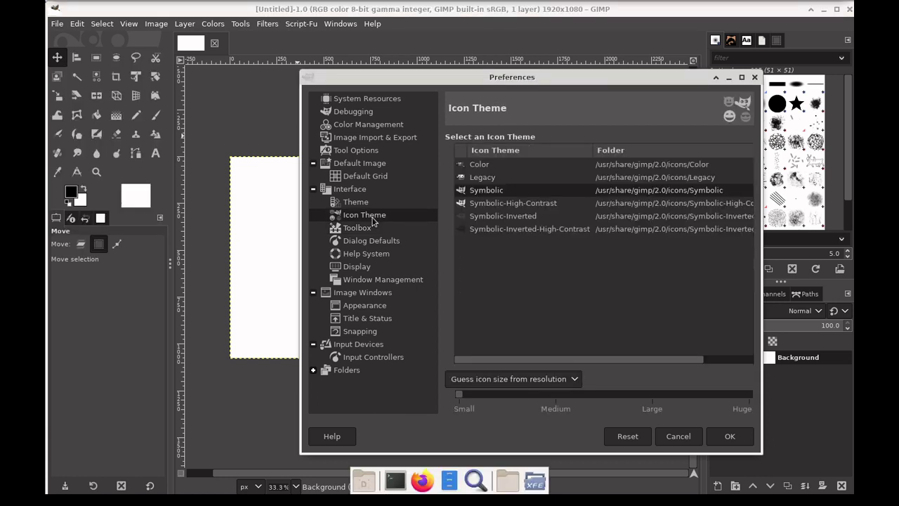
pyautogui.click(484, 165)
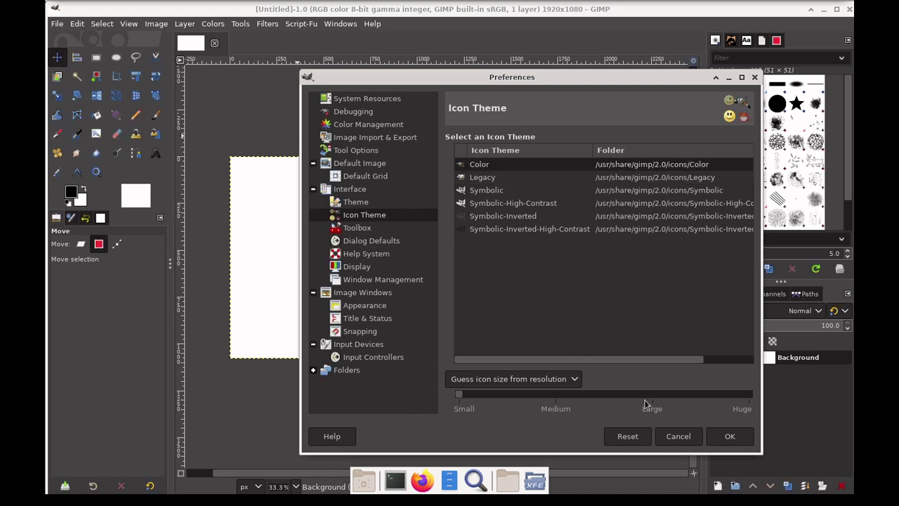
pyautogui.click(719, 438)
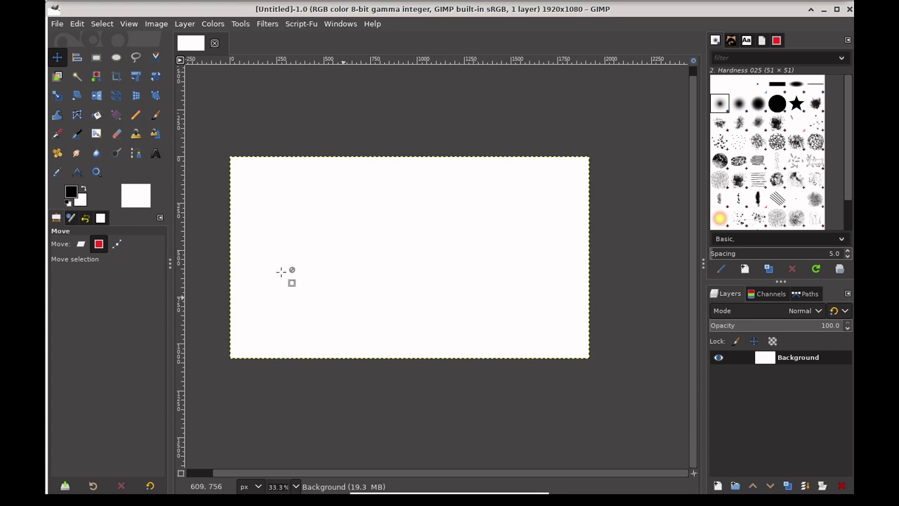
# - Draw a thick, curved, hook-shaped black stroke about 1070 px wide across the canvas with the Pencil tool
pyautogui.click(140, 115)
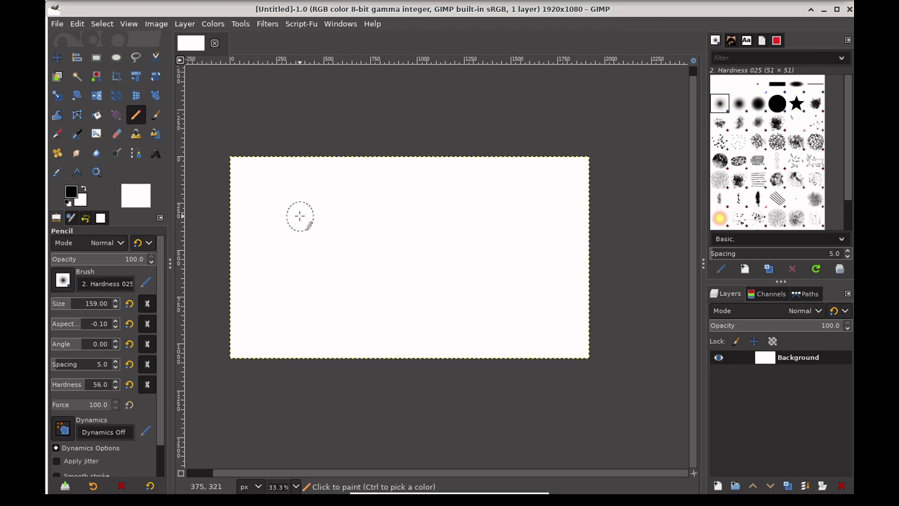
pyautogui.moveTo(299, 215)
pyautogui.mouseDown()
pyautogui.moveTo(371, 273)
pyautogui.moveTo(409, 288)
pyautogui.moveTo(443, 282)
pyautogui.moveTo(470, 259)
pyautogui.moveTo(472, 217)
pyautogui.moveTo(383, 193)
pyautogui.mouseUp()
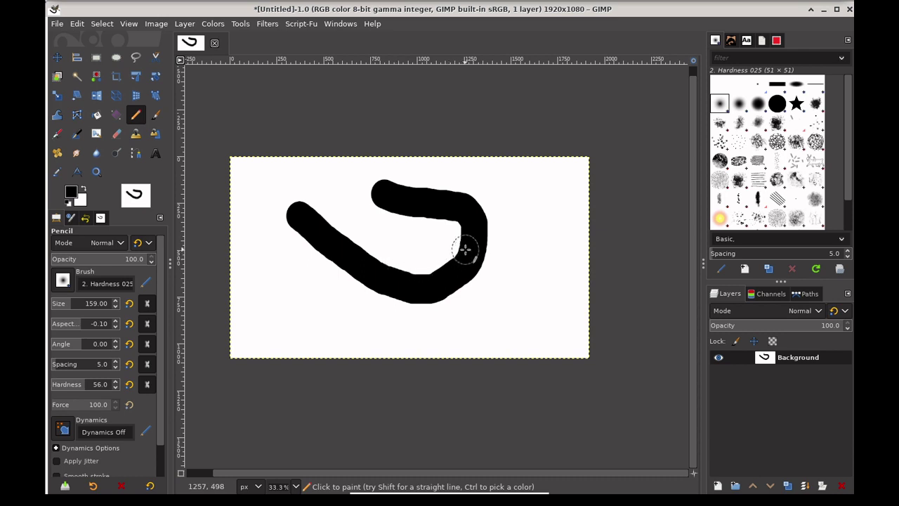
# - Examine the inner edge of the black pencil stroke at pixel level and return to an overview of the whole stroke
pyautogui.press('ctrl')
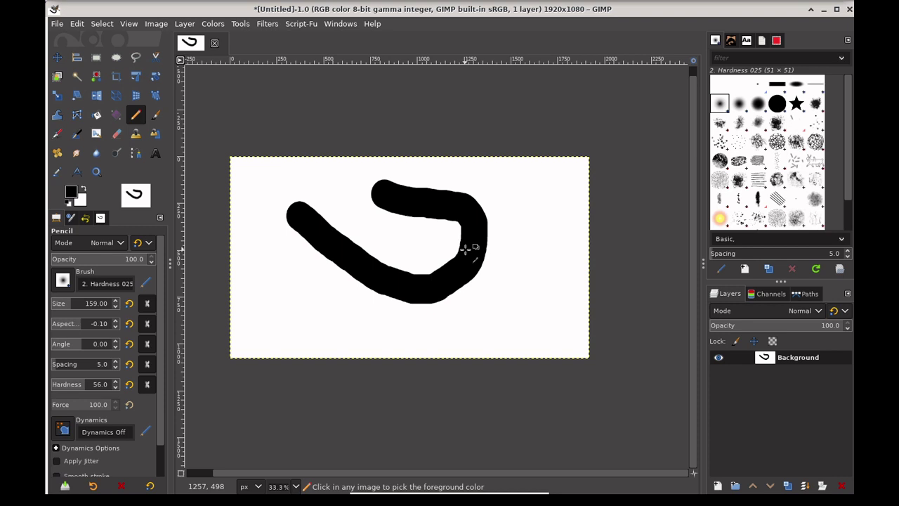
pyautogui.scroll(10, 465, 249)
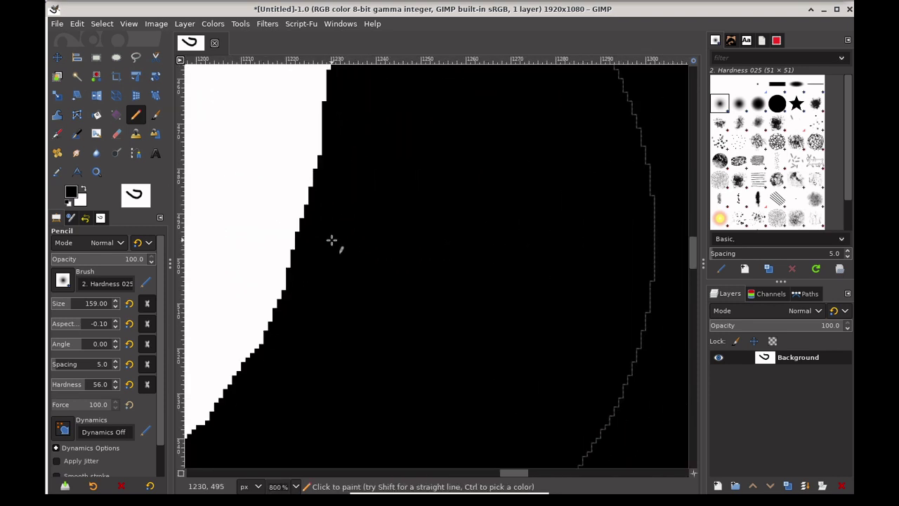
pyautogui.press('ctrl')
pyautogui.scroll(1, 317, 240)
pyautogui.scroll(1, 316, 240)
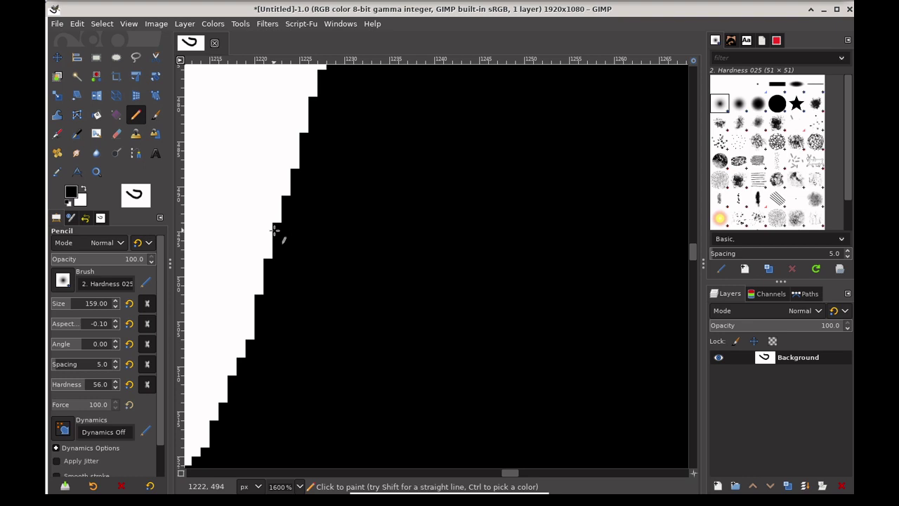
pyautogui.keyDown('ctrl'); pyautogui.scroll(-9, 275, 230); pyautogui.keyUp('ctrl')
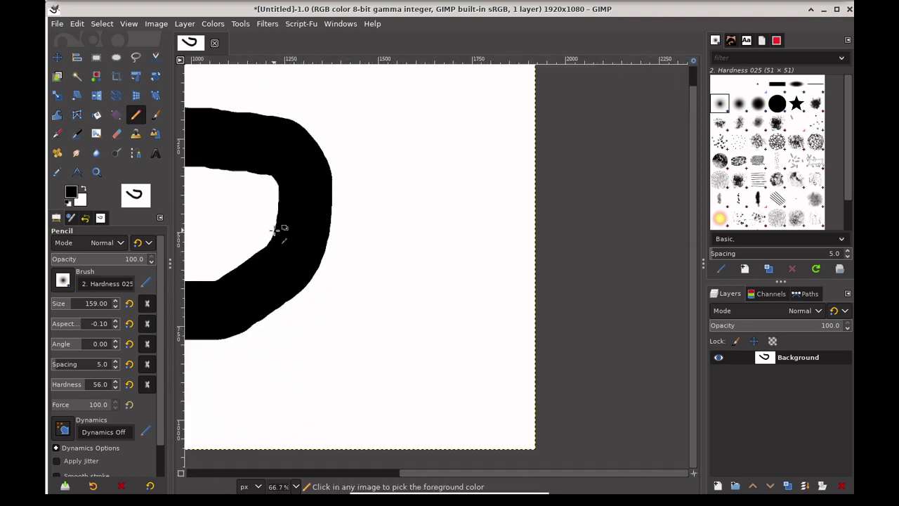
pyautogui.keyDown('ctrl'); pyautogui.scroll(-1, 275, 231); pyautogui.keyUp('ctrl')
pyautogui.moveTo(274, 230); pyautogui.dragTo(482, 308)
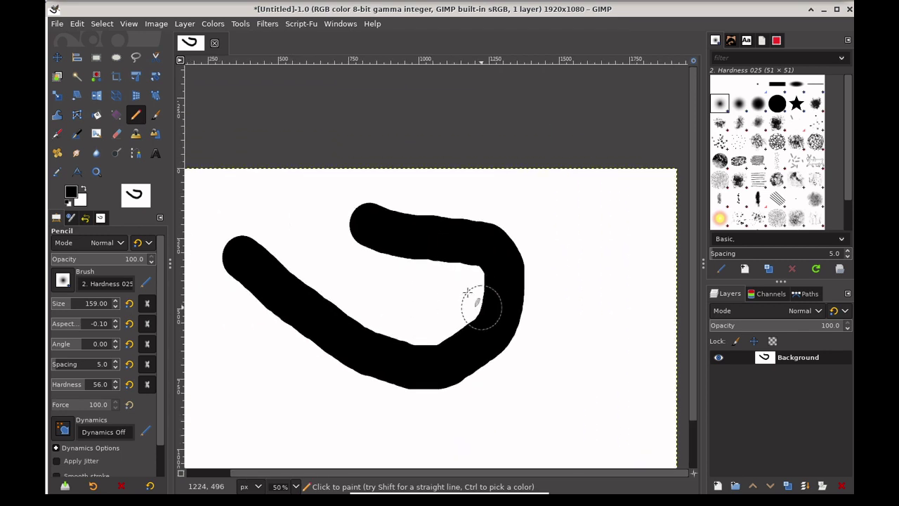
pyautogui.moveTo(407, 284); pyautogui.dragTo(446, 261)
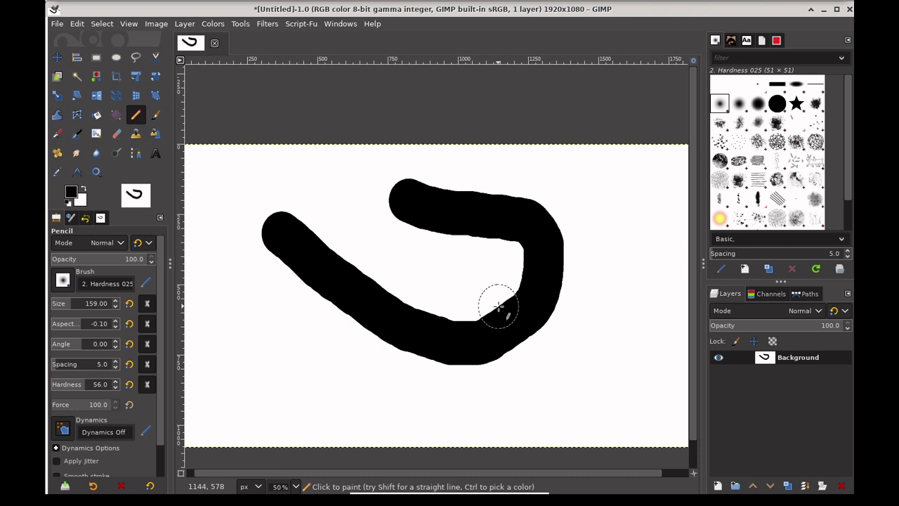
# - Set the pencil size to 1 and paint a checkerboard of single black pixels beside the inner edge of the black stroke
pyautogui.keyDown('ctrl'); pyautogui.scroll(10, 498, 305); pyautogui.keyUp('ctrl')
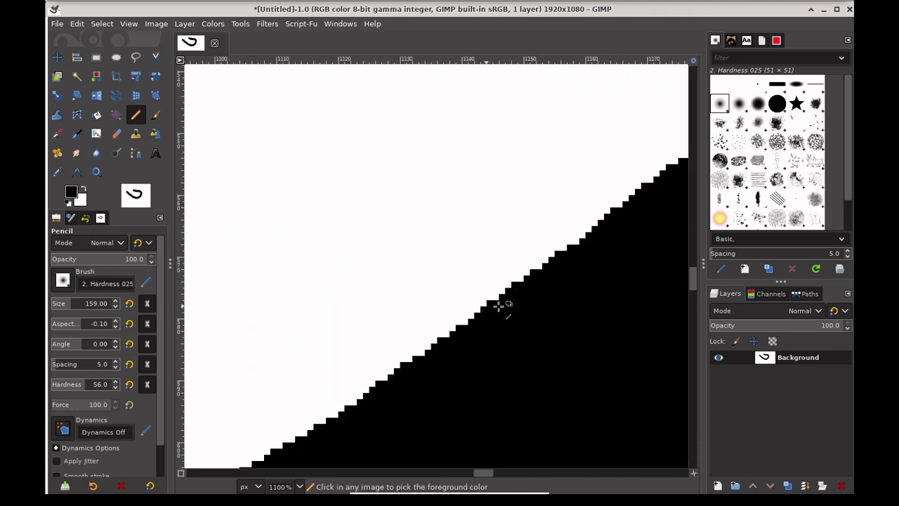
pyautogui.keyDown('ctrl'); pyautogui.scroll(4, 498, 306); pyautogui.keyUp('ctrl')
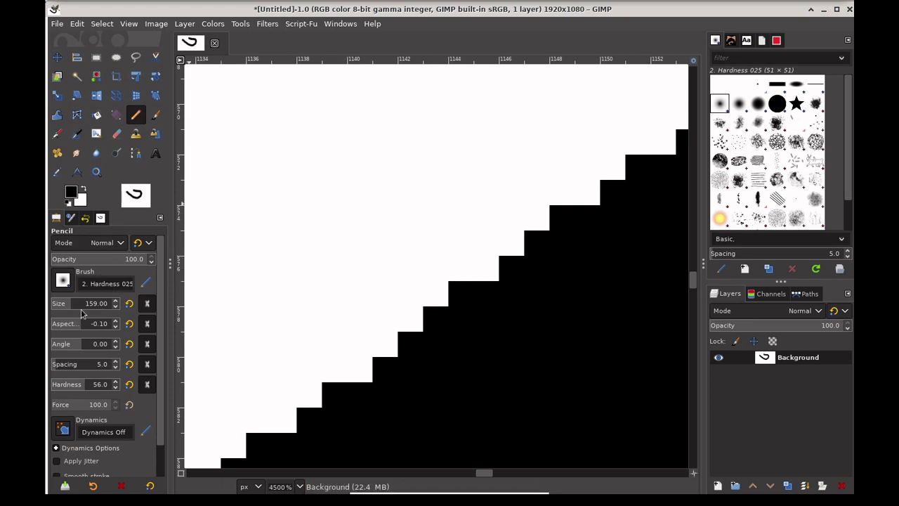
pyautogui.moveTo(66, 306); pyautogui.dragTo(48, 306)
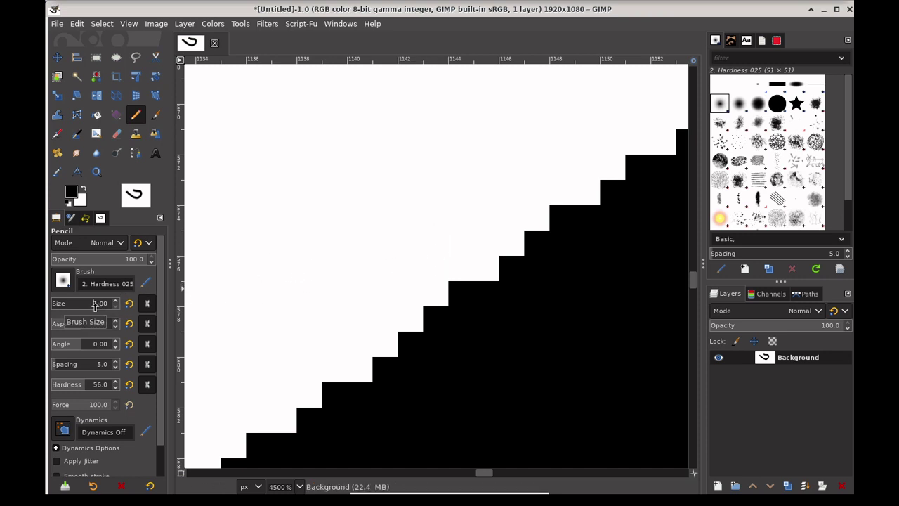
pyautogui.click(425, 273)
pyautogui.click(411, 242)
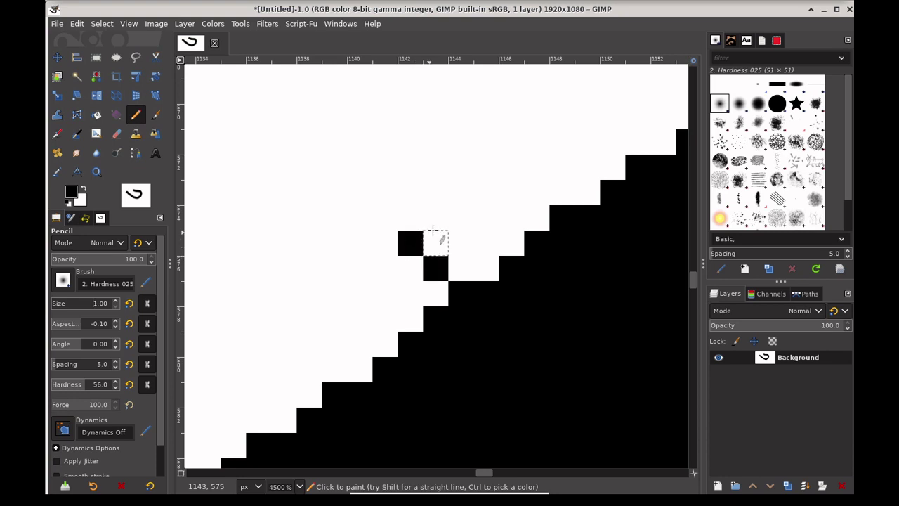
pyautogui.click(435, 219)
pyautogui.click(410, 192)
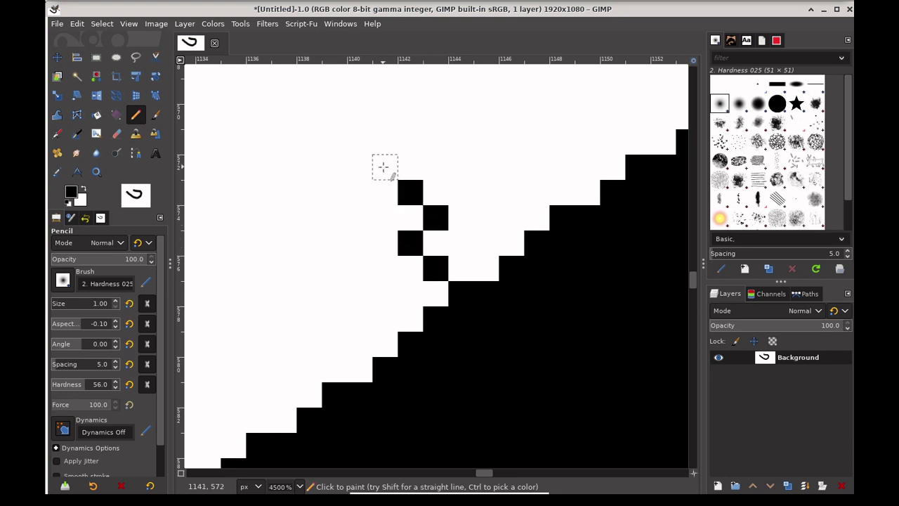
pyautogui.click(385, 167)
pyautogui.click(438, 167)
pyautogui.click(359, 192)
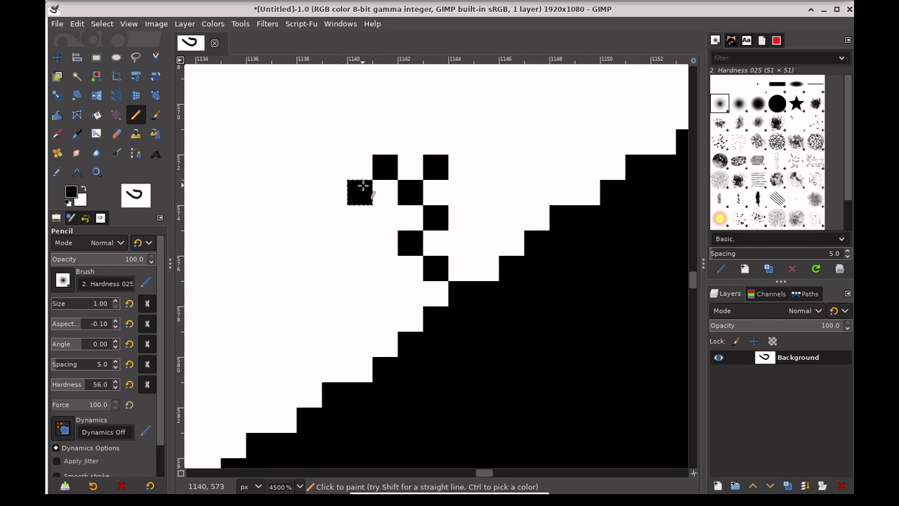
pyautogui.click(385, 217)
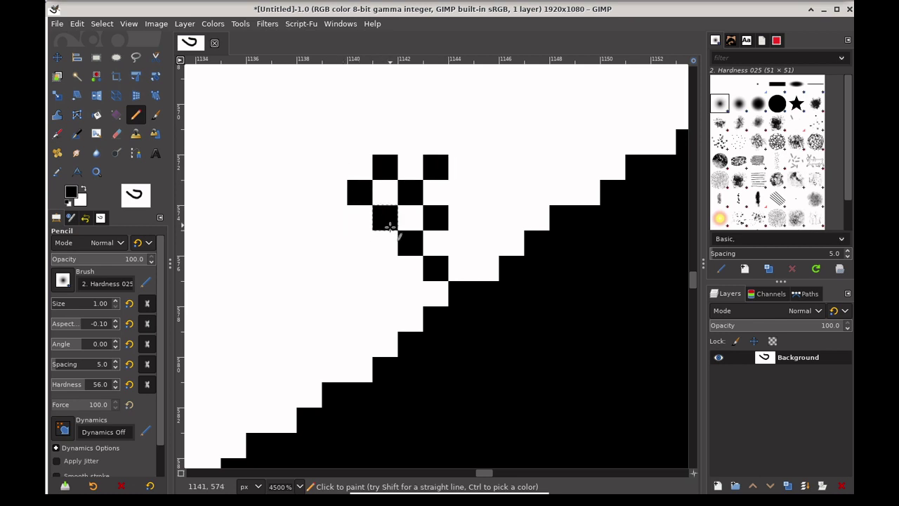
pyautogui.click(360, 242)
pyautogui.click(381, 267)
pyautogui.click(408, 292)
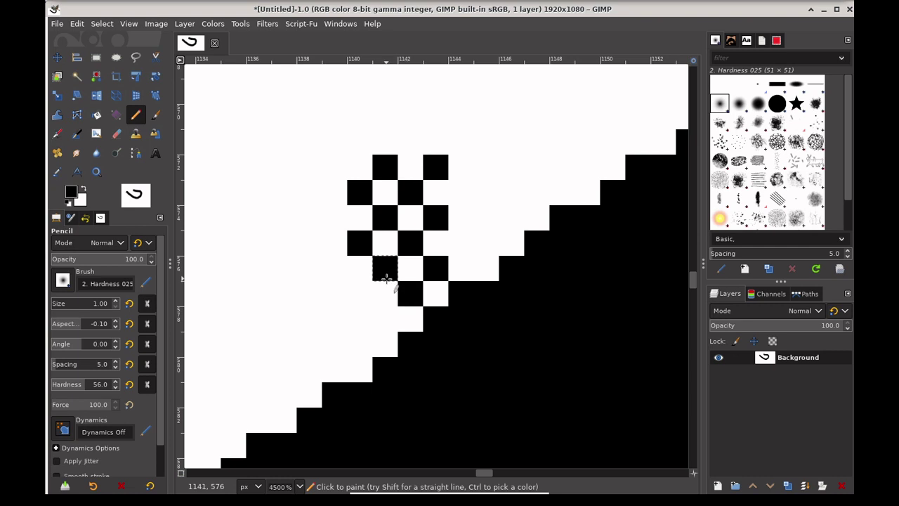
# - Fill the whole canvas with the white background color, covering the black pencil stroke
pyautogui.press('ctrl')
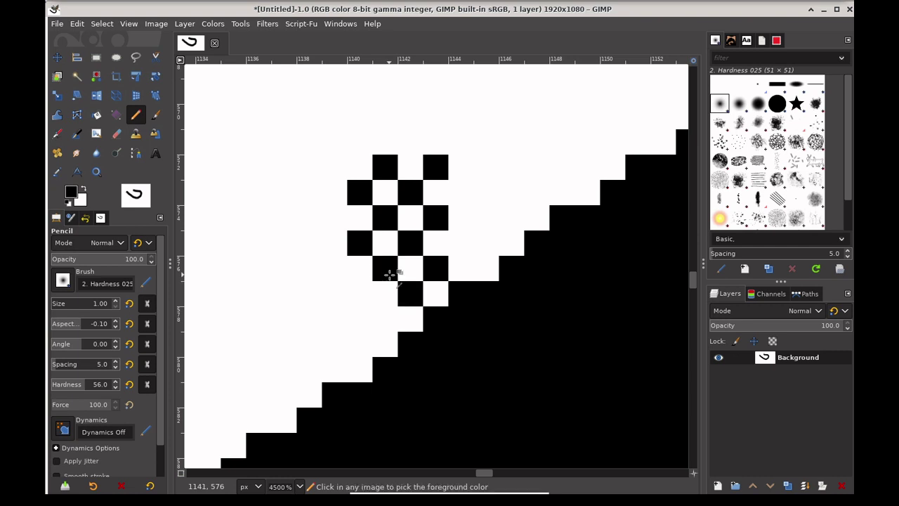
pyautogui.scroll(-10, 389, 274)
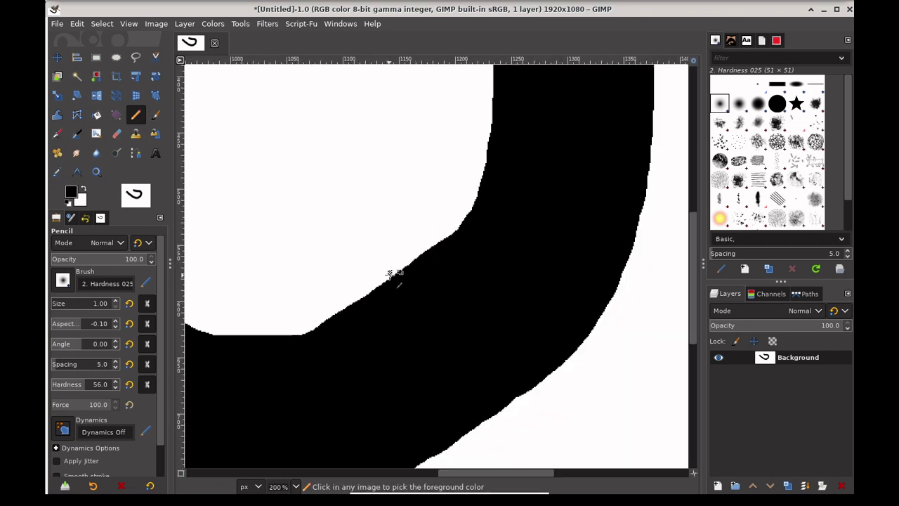
pyautogui.scroll(-1, 407, 276)
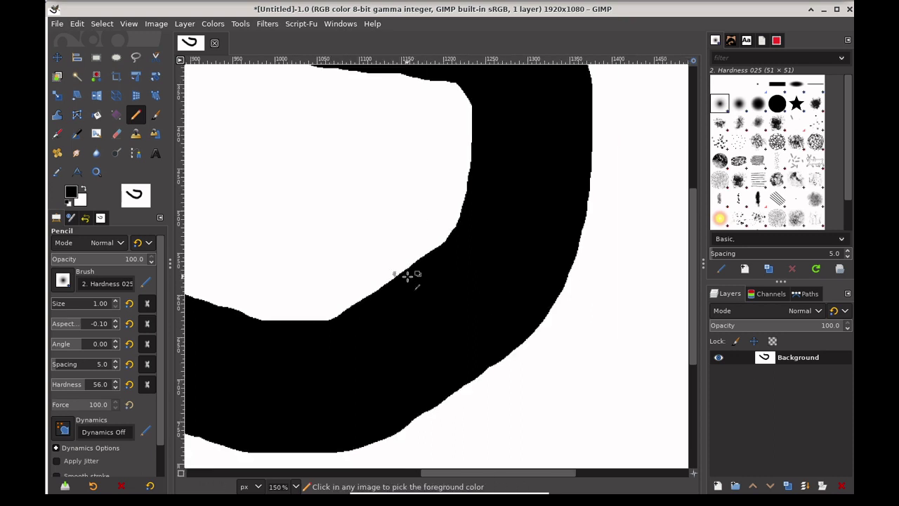
pyautogui.scroll(-1, 408, 276)
pyautogui.scroll(-1, 435, 293)
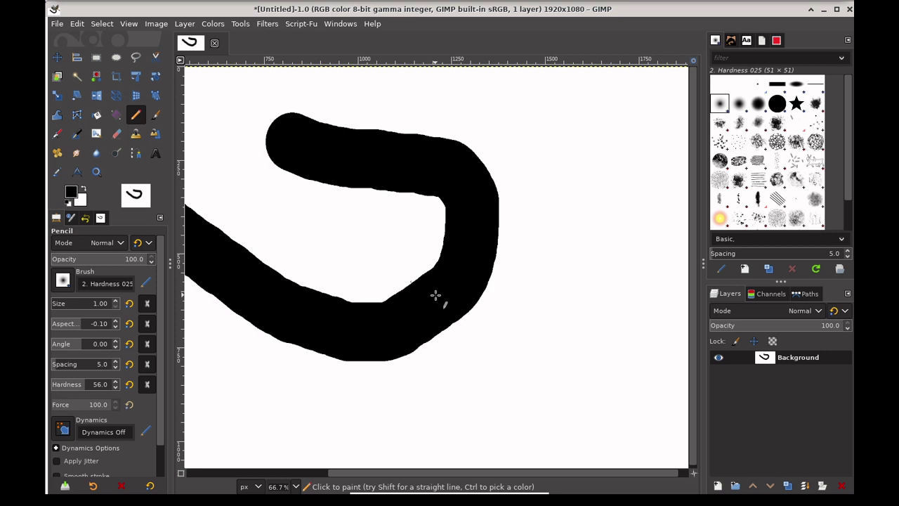
pyautogui.scroll(-2, 436, 295)
pyautogui.moveTo(435, 295); pyautogui.dragTo(487, 283)
pyautogui.scroll(2, 488, 283)
pyautogui.scroll(-1, 487, 282)
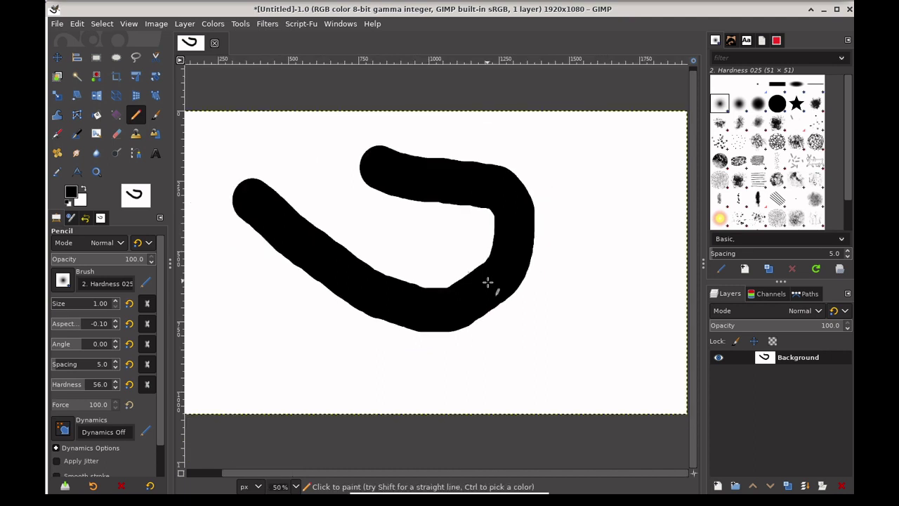
pyautogui.scroll(-1, 488, 282)
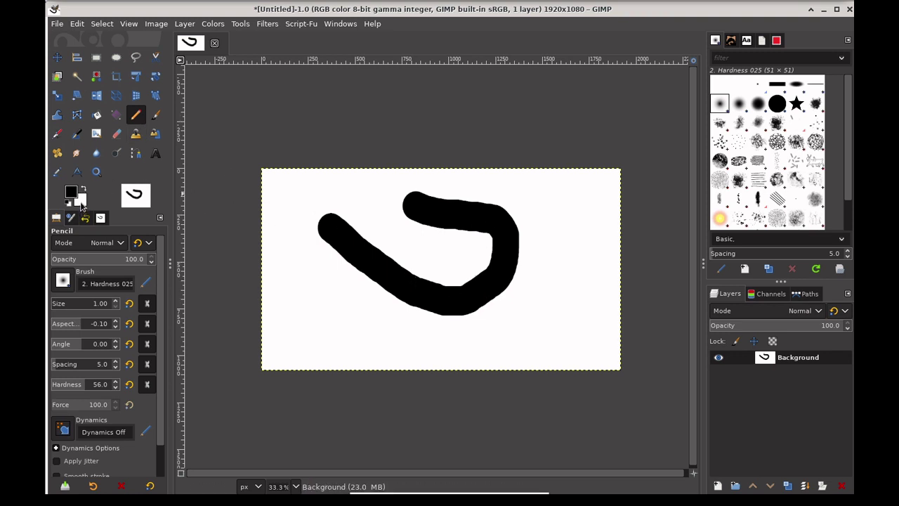
pyautogui.moveTo(81, 204); pyautogui.dragTo(376, 206)
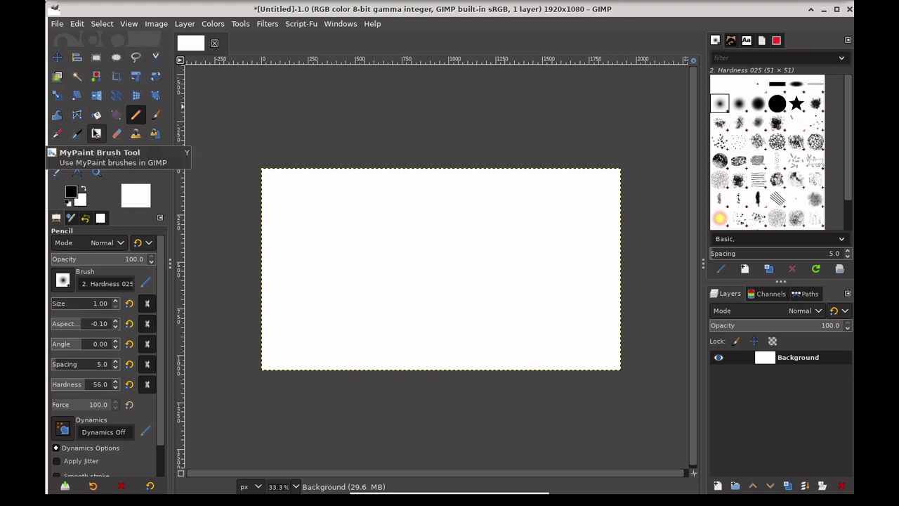
# - Make a rectangular selection around the middle of the canvas and enlarge it to about 909 × 588 px at position 426, 225
pyautogui.click(103, 62)
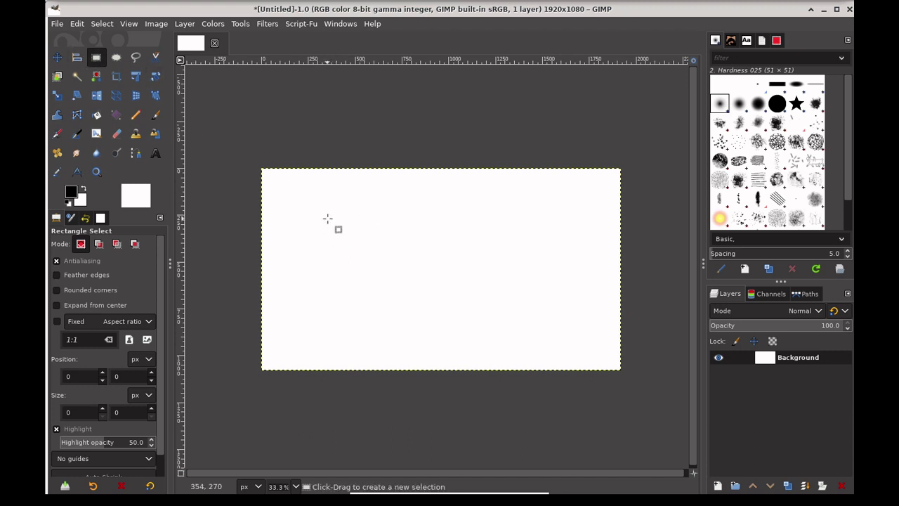
pyautogui.moveTo(340, 213); pyautogui.dragTo(485, 321)
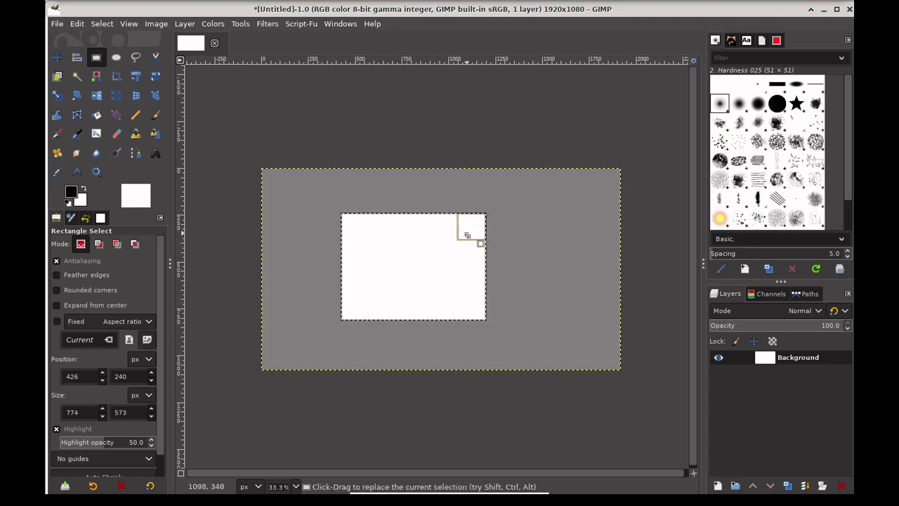
pyautogui.moveTo(467, 235); pyautogui.dragTo(486, 235)
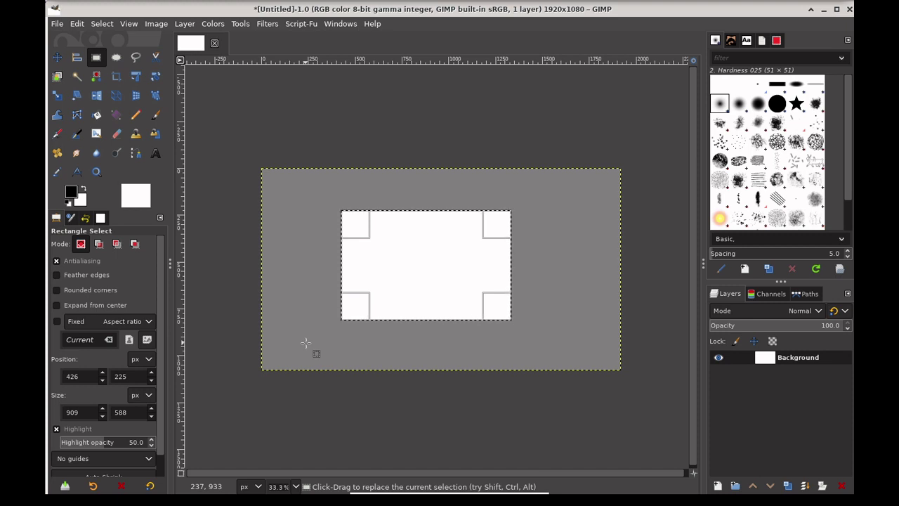
pyautogui.press('Return')
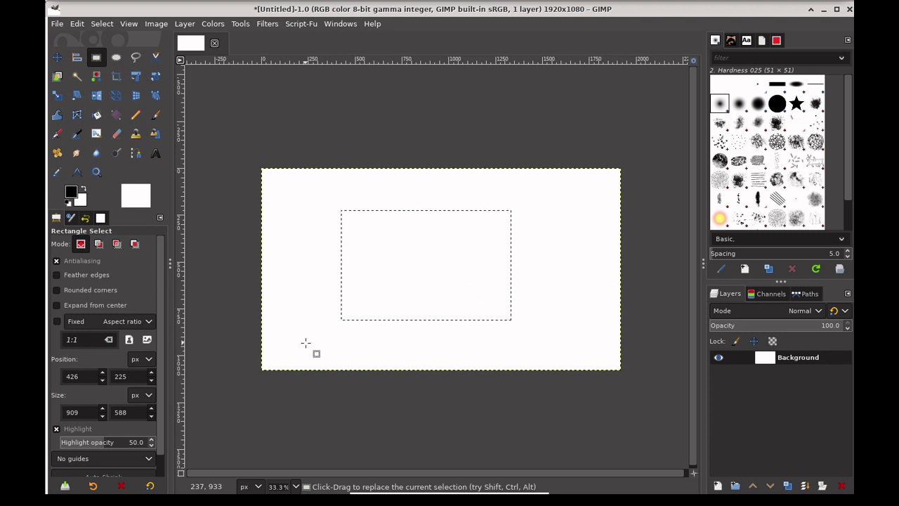
# - Try filling the rectangular selection with the Leopard pattern using Bucket Fill and undo the fill
pyautogui.click(96, 117)
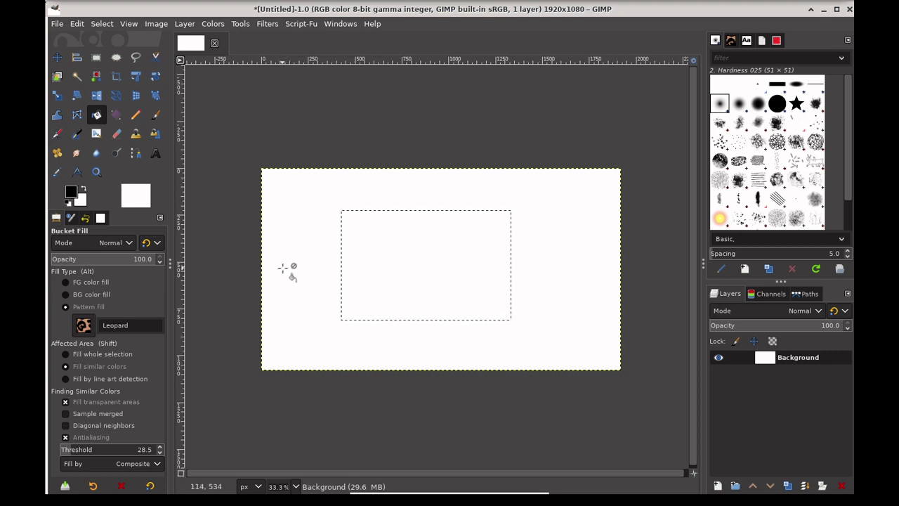
pyautogui.click(398, 263)
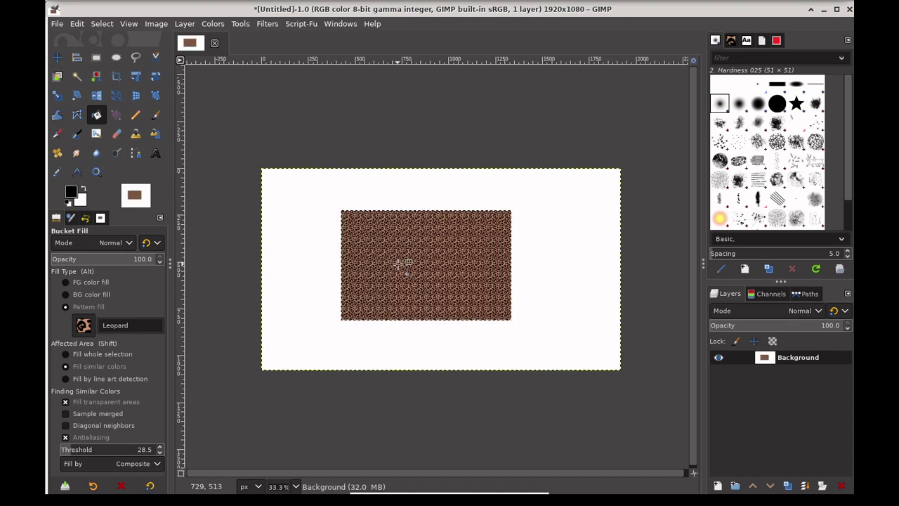
pyautogui.hotkey('ctrl', 'z')
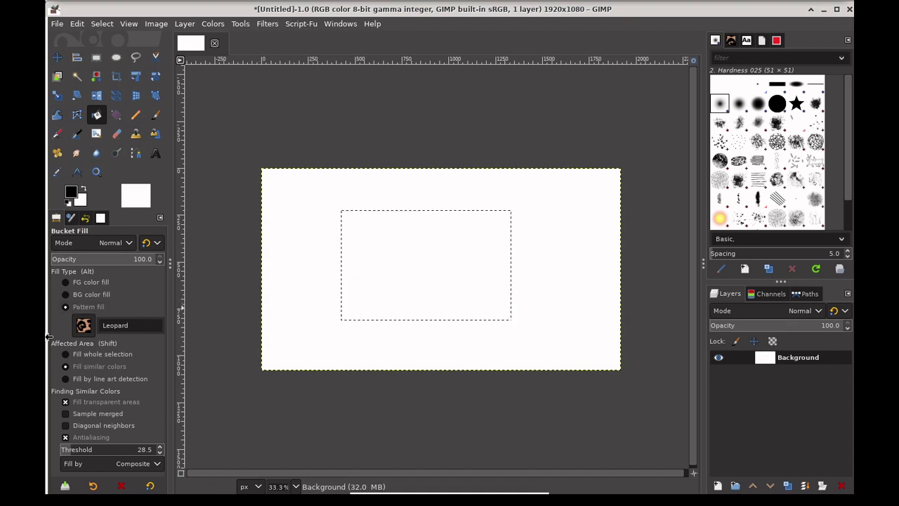
# - Switch Bucket Fill to the foreground color, fill the selection with black, and undo both the fill and the selection
pyautogui.click(95, 297)
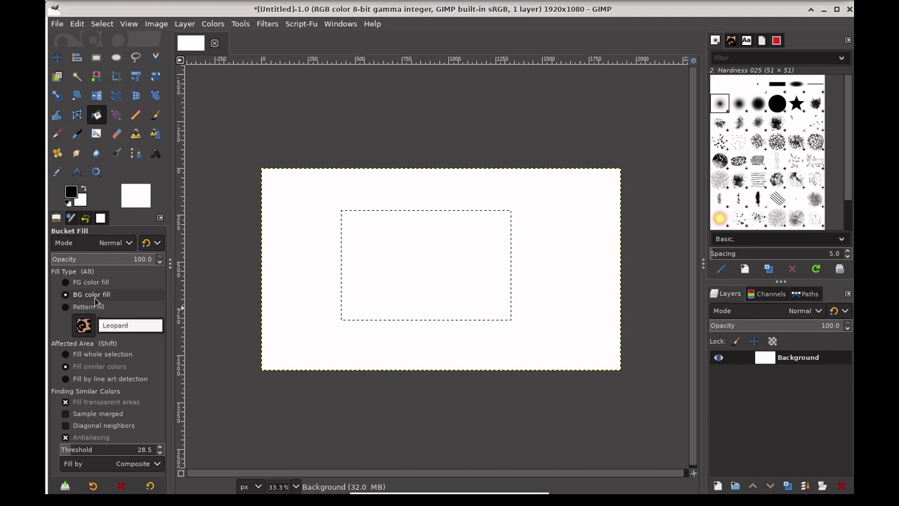
pyautogui.click(90, 283)
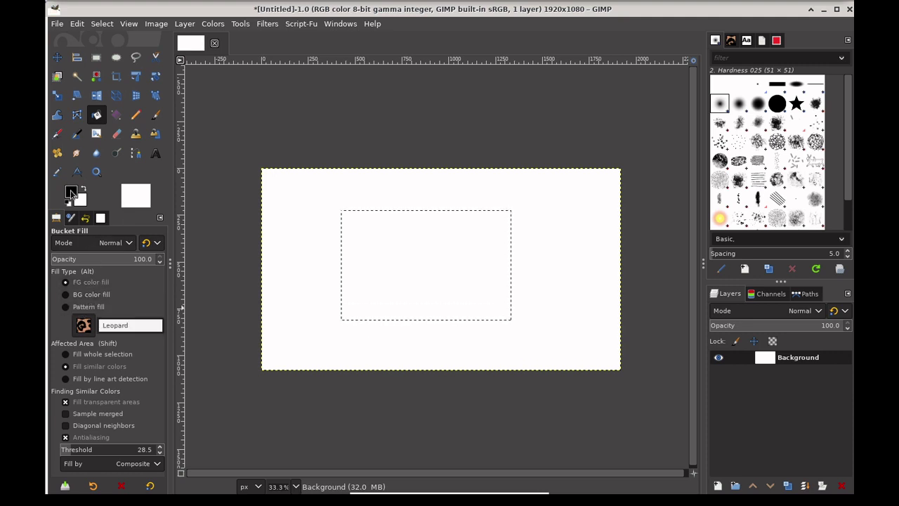
pyautogui.click(438, 252)
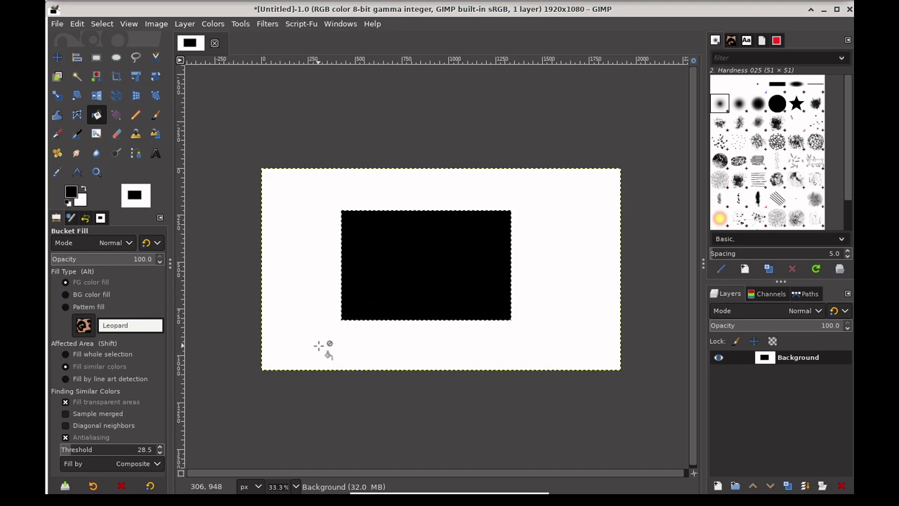
pyautogui.hotkey('ctrl', 'z')
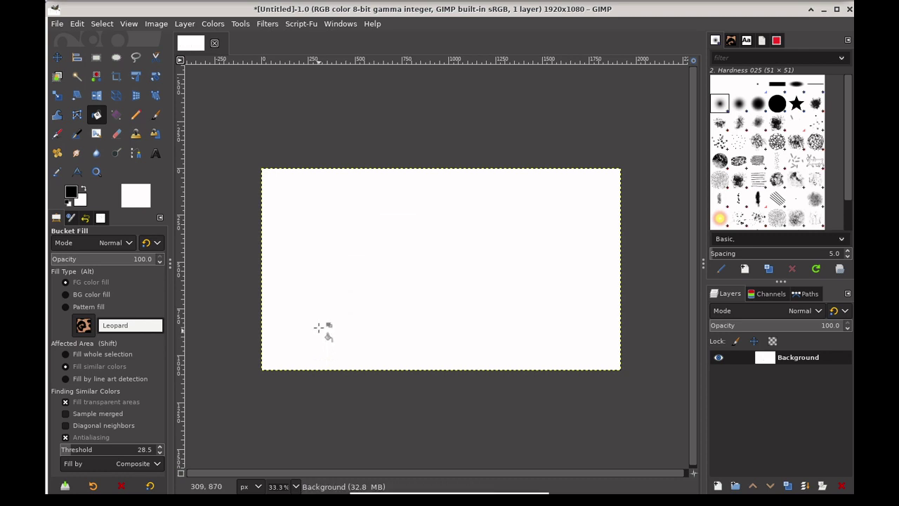
# - Make a rectangular selection of about 1026 × 549 px at position 435, 234 in the middle of the canvas
pyautogui.click(96, 57)
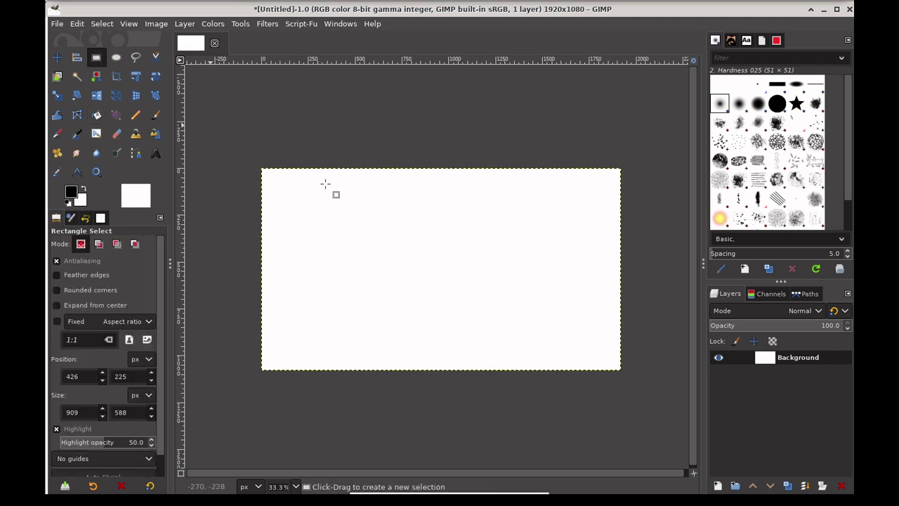
pyautogui.moveTo(342, 212); pyautogui.dragTo(535, 314)
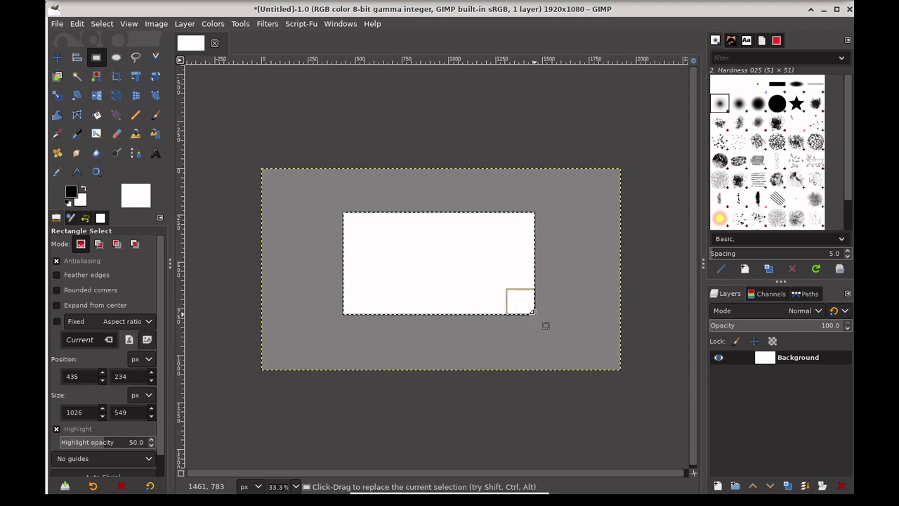
pyautogui.press('Return')
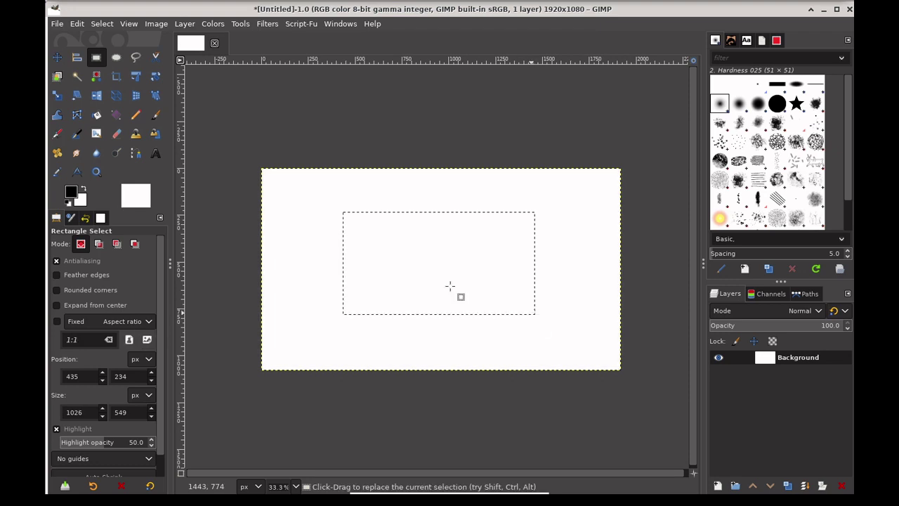
# - Set the Pencil tool's size to 81 and change the foreground color to a slightly dark red
pyautogui.click(137, 116)
pyautogui.click(56, 307)
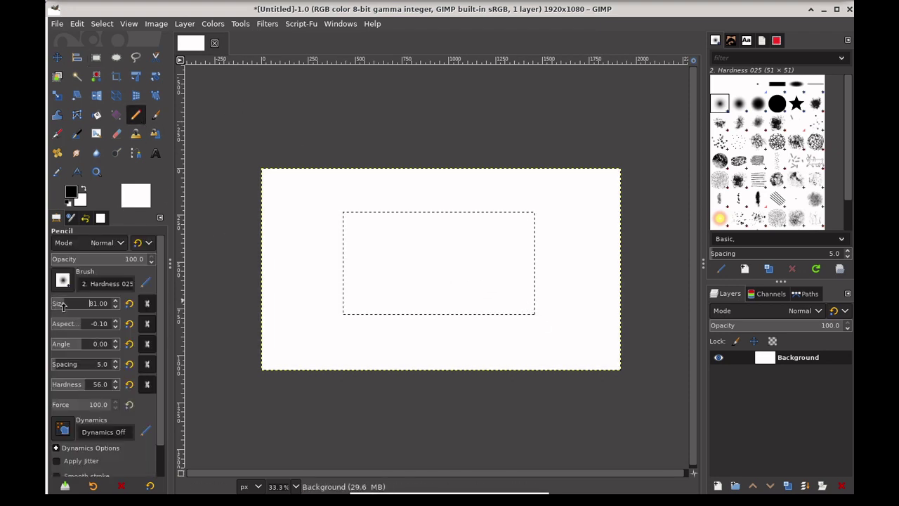
pyautogui.click(71, 192)
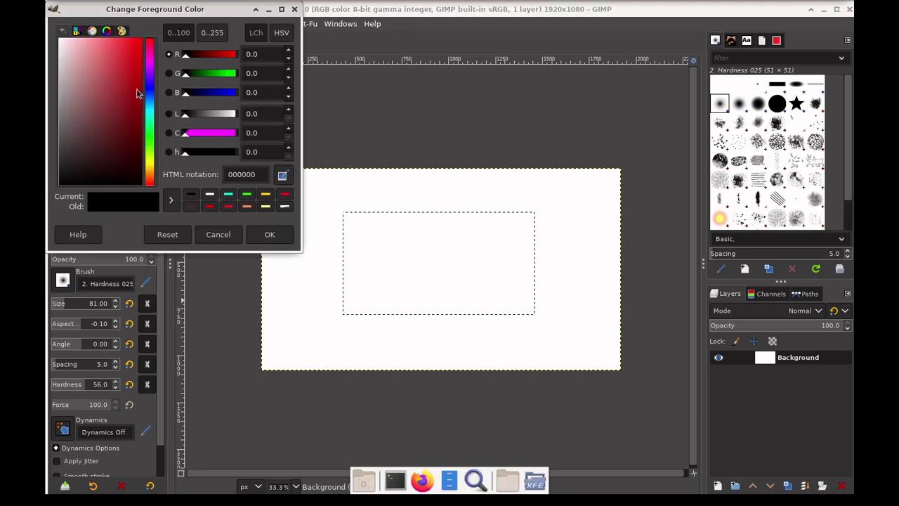
pyautogui.click(127, 73)
pyautogui.click(269, 234)
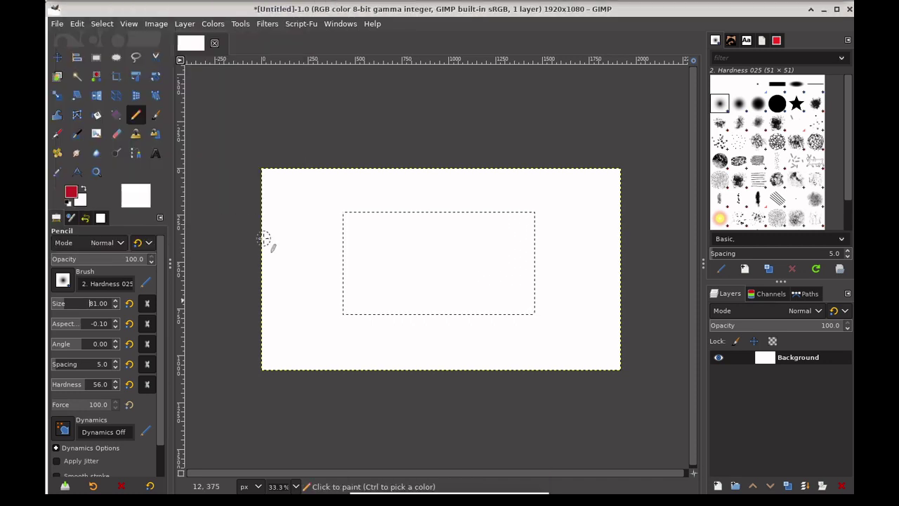
# - Draw three diagonal red pencil strokes that run across the borders of the rectangular selection
pyautogui.moveTo(356, 281)
pyautogui.mouseDown()
pyautogui.moveTo(393, 283)
pyautogui.moveTo(442, 255)
pyautogui.moveTo(477, 203)
pyautogui.moveTo(531, 186)
pyautogui.mouseUp()
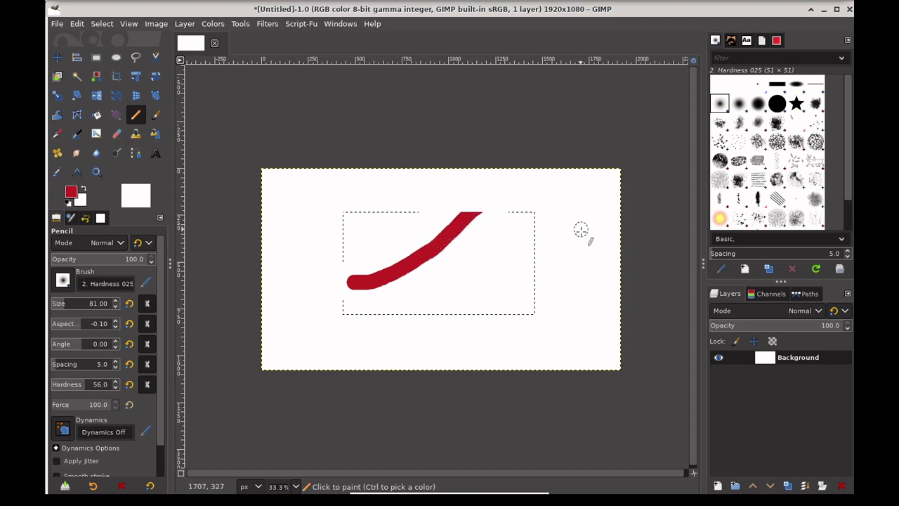
pyautogui.moveTo(550, 267); pyautogui.dragTo(379, 345)
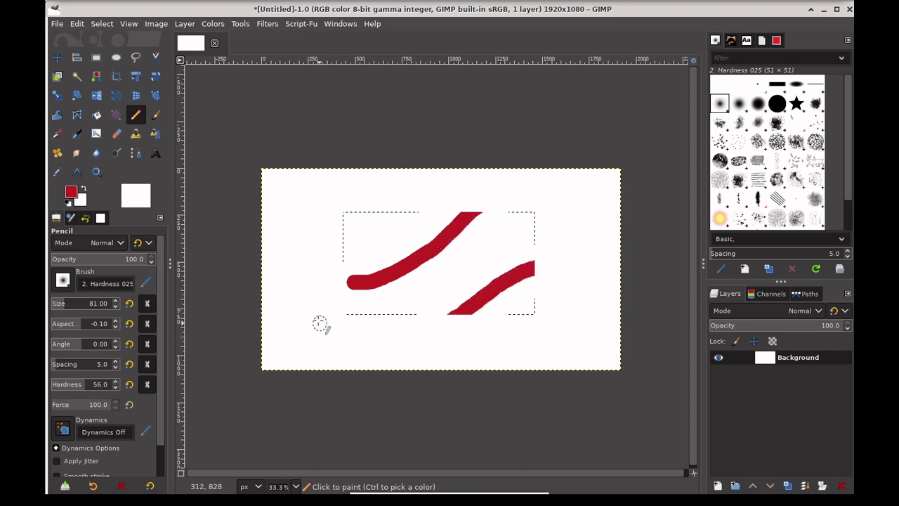
pyautogui.moveTo(337, 225)
pyautogui.mouseDown()
pyautogui.moveTo(423, 258)
pyautogui.moveTo(516, 348)
pyautogui.mouseUp()
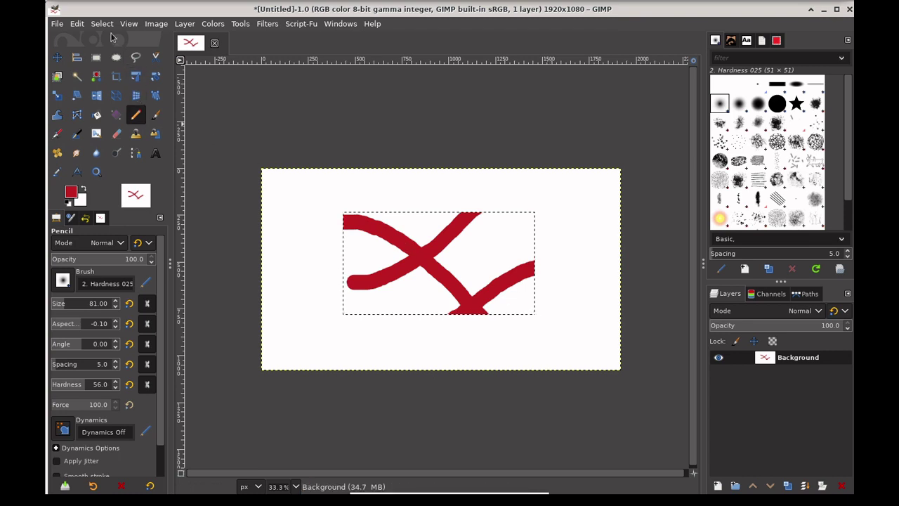
# - Clear the selection and draw long looping red pencil strokes that reach across the whole canvas
pyautogui.click(104, 26)
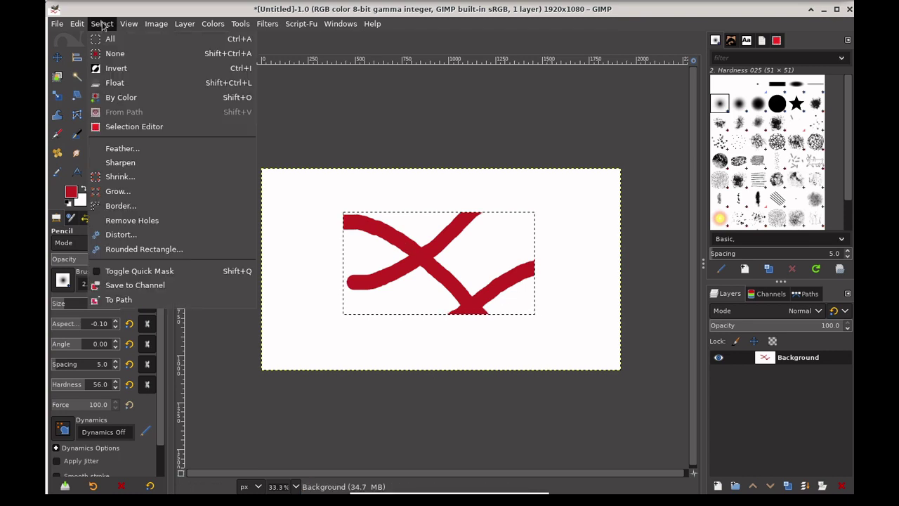
pyautogui.click(130, 55)
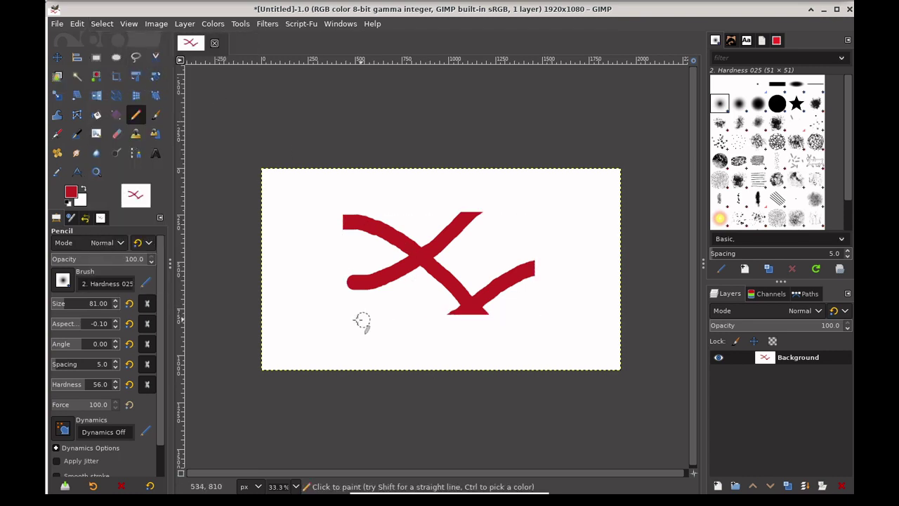
pyautogui.moveTo(297, 325)
pyautogui.mouseDown()
pyautogui.moveTo(433, 316)
pyautogui.moveTo(541, 245)
pyautogui.moveTo(562, 322)
pyautogui.moveTo(422, 218)
pyautogui.moveTo(298, 214)
pyautogui.moveTo(337, 302)
pyautogui.moveTo(443, 375)
pyautogui.mouseUp()
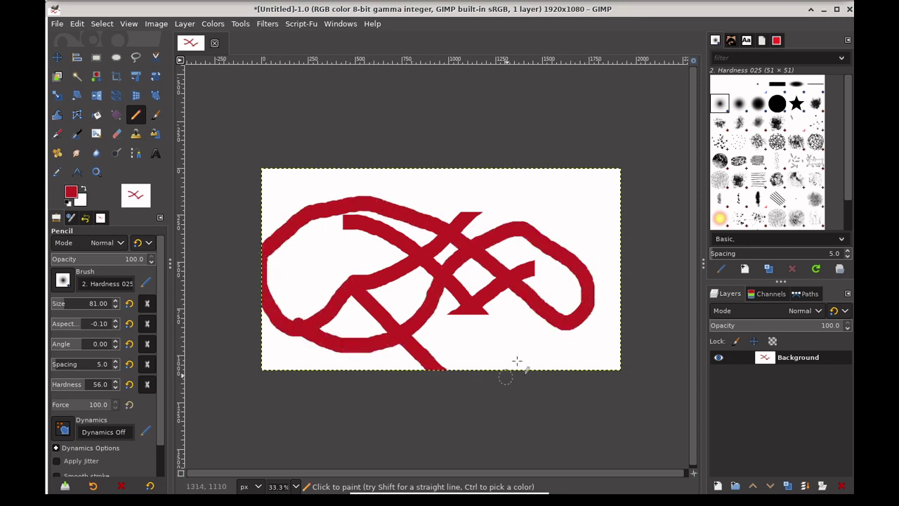
pyautogui.moveTo(507, 376)
pyautogui.mouseDown()
pyautogui.moveTo(582, 228)
pyautogui.moveTo(580, 186)
pyautogui.moveTo(525, 166)
pyautogui.moveTo(245, 271)
pyautogui.mouseUp()
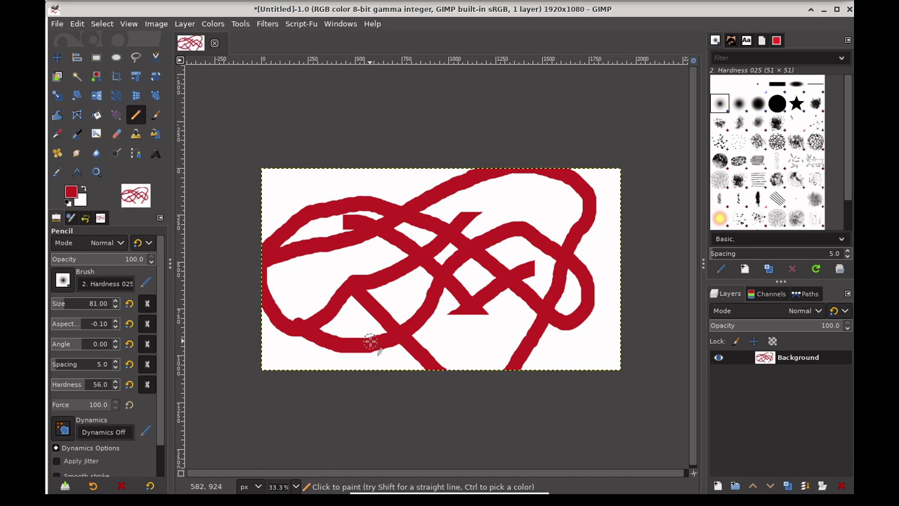
# - Undo all the pencil strokes and the rectangular selection to return to a blank white canvas
pyautogui.hotkey('ctrl', 'z')
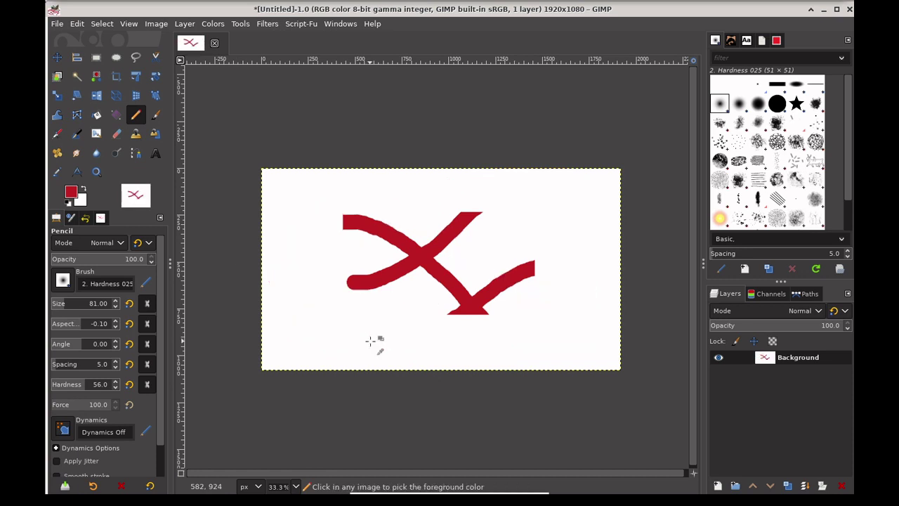
pyautogui.hotkey('ctrl', 'z')
pyautogui.hotkey('ctrl', 'z')
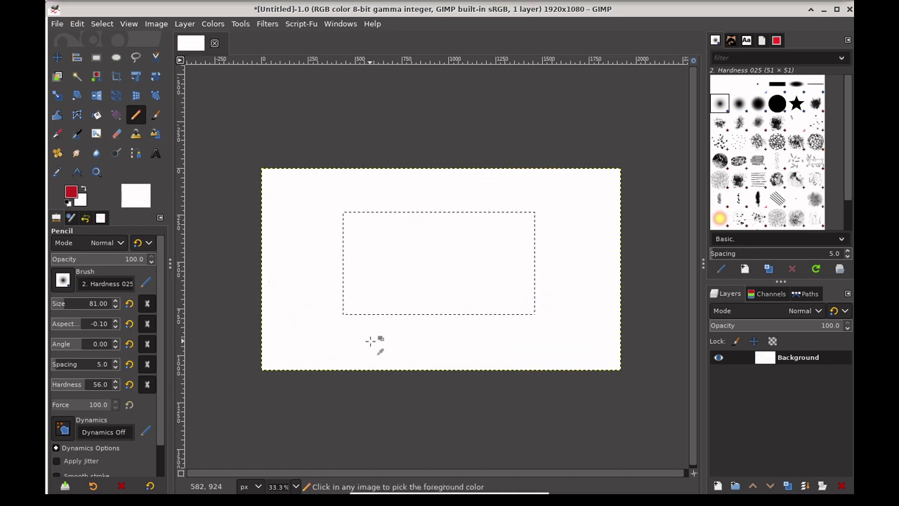
pyautogui.hotkey('ctrl', 'z')
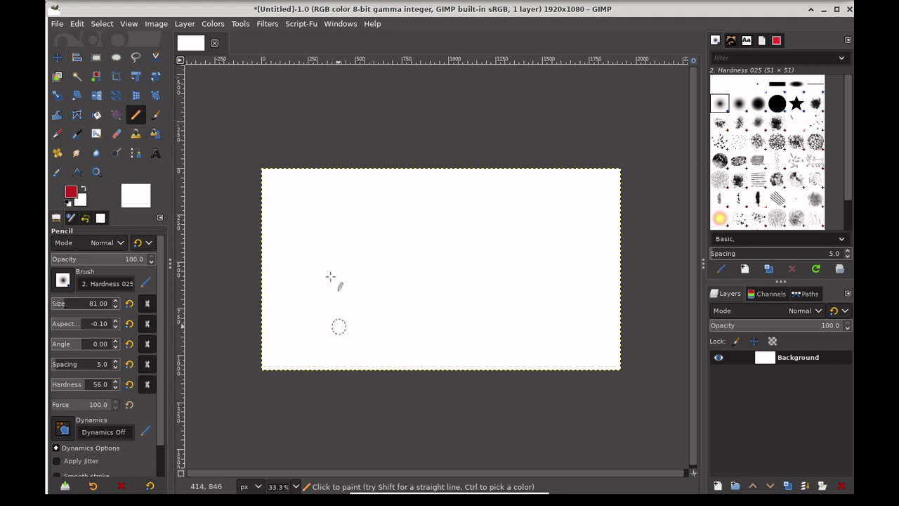
# - Paint a wavy red Airbrush stroke and two scribbled patches around the middle of the canvas
pyautogui.click(56, 139)
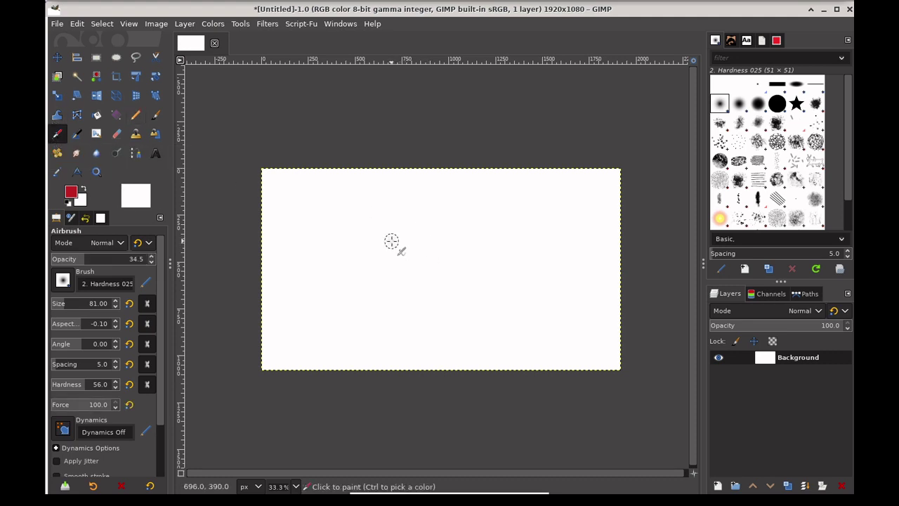
pyautogui.moveTo(391, 241); pyautogui.dragTo(425, 263)
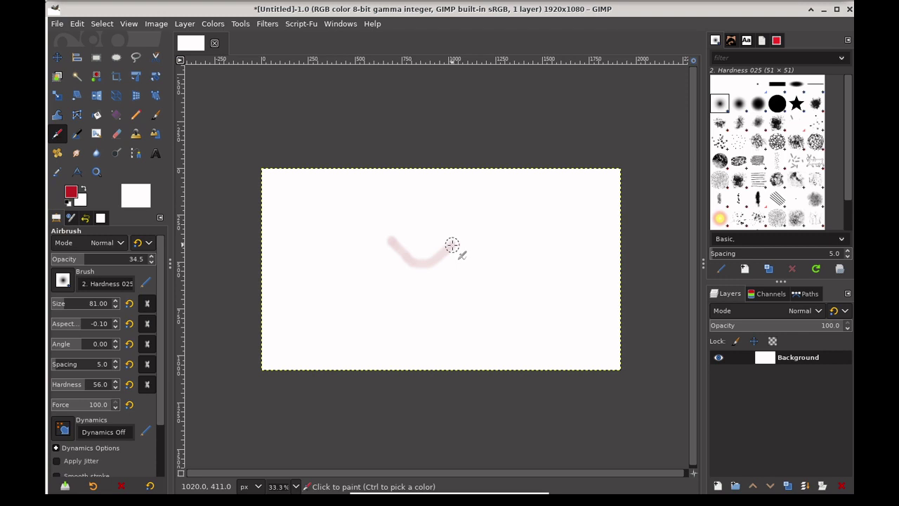
pyautogui.moveTo(452, 245)
pyautogui.mouseDown()
pyautogui.moveTo(476, 270)
pyautogui.moveTo(431, 297)
pyautogui.moveTo(434, 313)
pyautogui.moveTo(461, 296)
pyautogui.moveTo(425, 303)
pyautogui.moveTo(464, 301)
pyautogui.mouseUp()
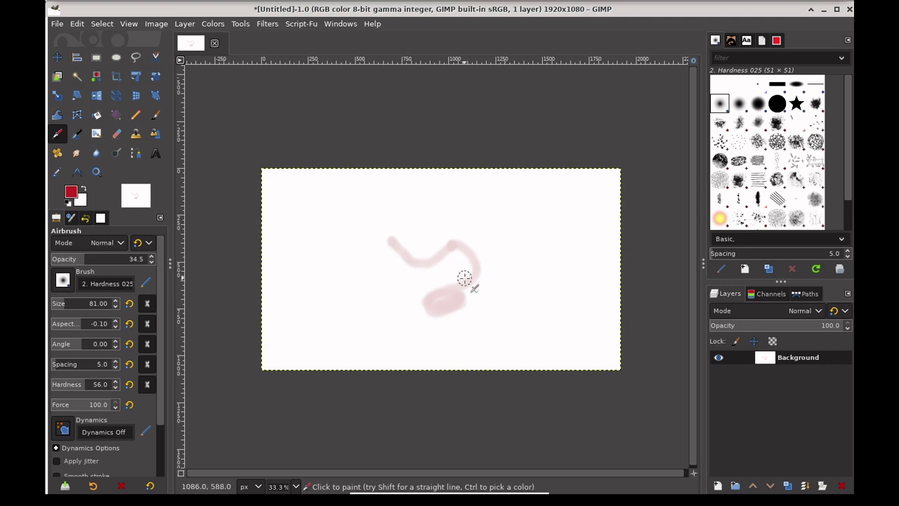
pyautogui.moveTo(466, 276)
pyautogui.mouseDown()
pyautogui.moveTo(495, 247)
pyautogui.moveTo(507, 253)
pyautogui.moveTo(466, 258)
pyautogui.mouseUp()
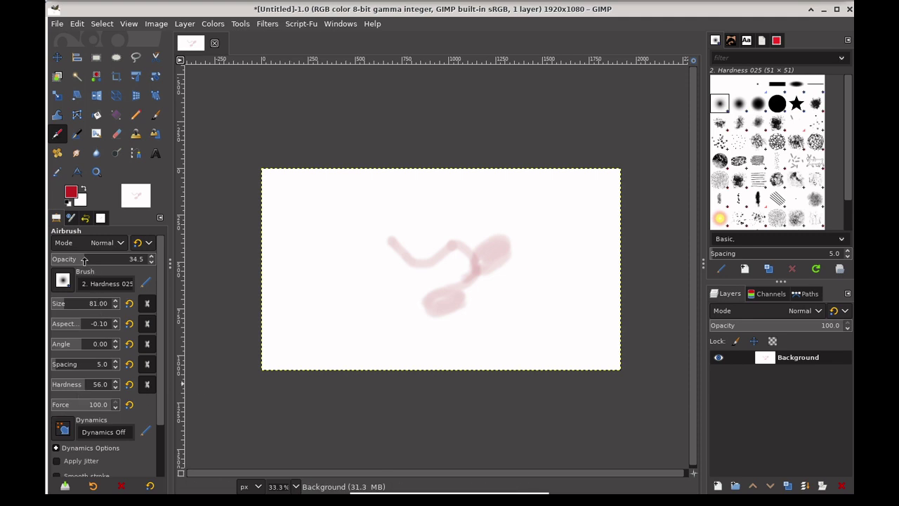
# - Set the Airbrush opacity to 100 and paint a short dab and a long curved red stroke ending in a scribble
pyautogui.moveTo(83, 259); pyautogui.dragTo(150, 259)
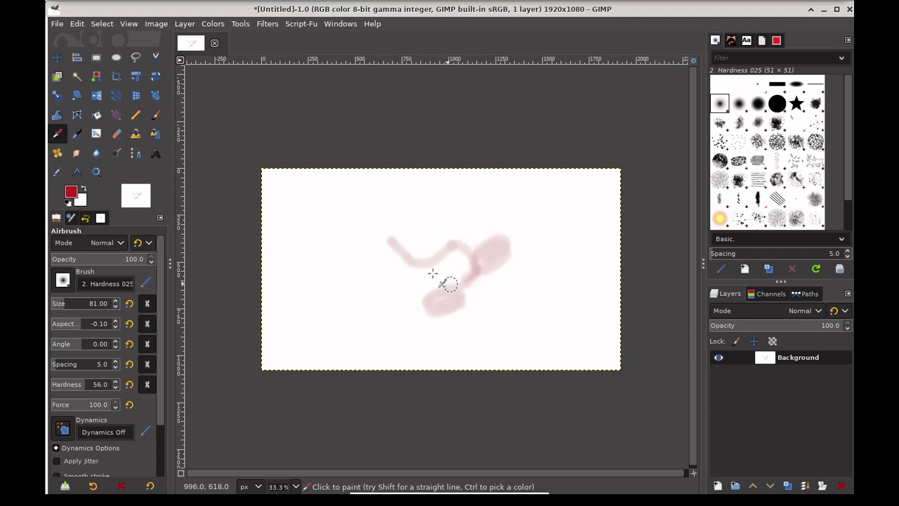
pyautogui.moveTo(341, 217); pyautogui.dragTo(359, 219)
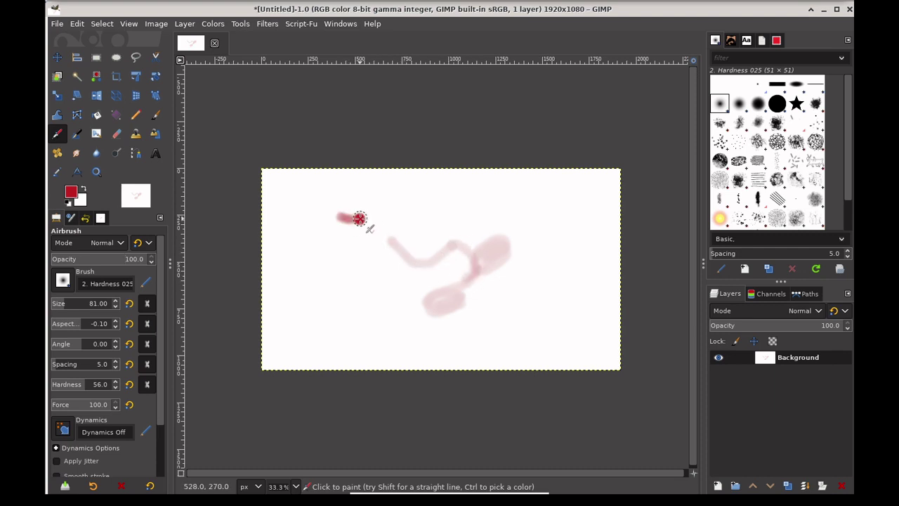
pyautogui.moveTo(445, 205)
pyautogui.mouseDown()
pyautogui.moveTo(490, 208)
pyautogui.moveTo(551, 238)
pyautogui.moveTo(551, 287)
pyautogui.moveTo(481, 330)
pyautogui.moveTo(520, 328)
pyautogui.moveTo(497, 345)
pyautogui.moveTo(543, 323)
pyautogui.mouseUp()
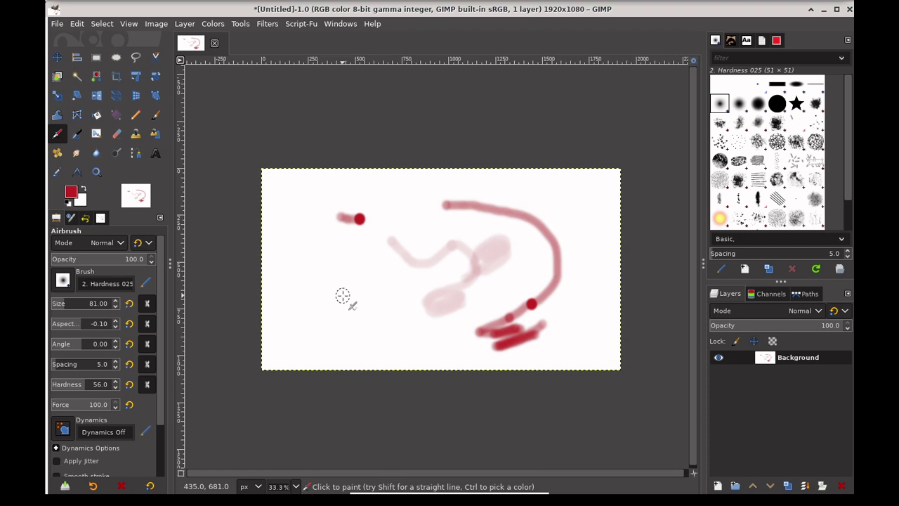
# - Set the Airbrush size to 415 and spray broad red strokes over most of the canvas
pyautogui.moveTo(71, 306); pyautogui.dragTo(86, 306)
pyautogui.moveTo(340, 302)
pyautogui.mouseDown()
pyautogui.moveTo(395, 269)
pyautogui.moveTo(436, 303)
pyautogui.moveTo(489, 307)
pyautogui.moveTo(570, 281)
pyautogui.moveTo(562, 234)
pyautogui.moveTo(475, 220)
pyautogui.moveTo(339, 244)
pyautogui.moveTo(416, 265)
pyautogui.moveTo(438, 315)
pyautogui.mouseUp()
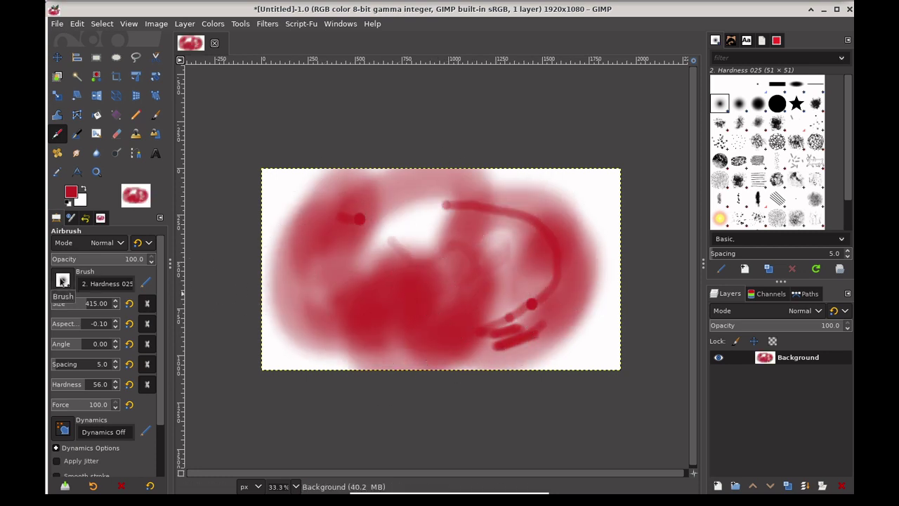
# - Choose the 1. Pixel brush, set its size to 312, and airbrush square-edged red strokes over the canvas
pyautogui.click(63, 280)
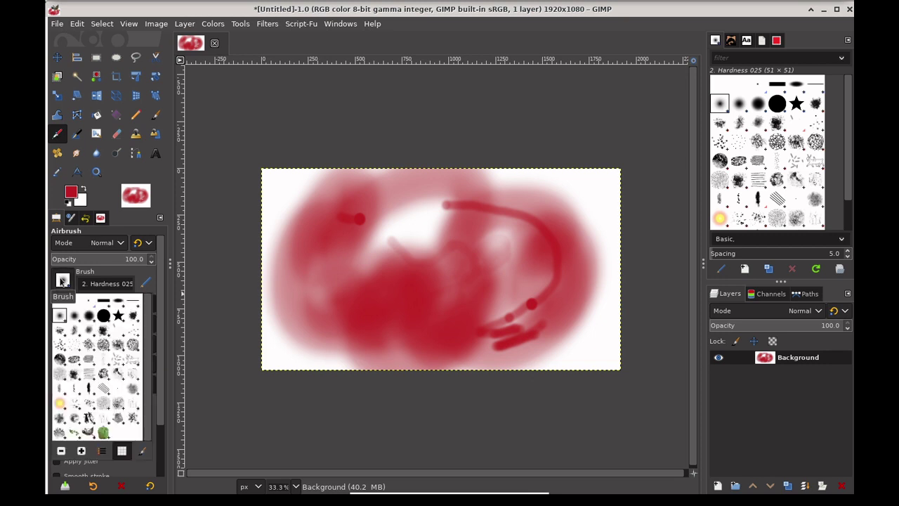
pyautogui.click(87, 302)
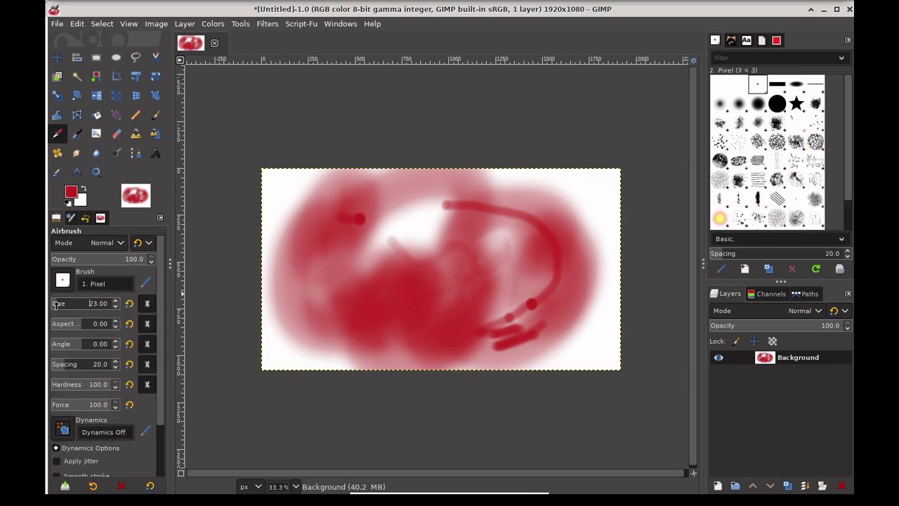
pyautogui.moveTo(56, 304); pyautogui.dragTo(82, 304)
pyautogui.moveTo(565, 314)
pyautogui.mouseDown()
pyautogui.moveTo(602, 323)
pyautogui.moveTo(601, 258)
pyautogui.moveTo(572, 203)
pyautogui.moveTo(433, 219)
pyautogui.moveTo(201, 210)
pyautogui.mouseUp()
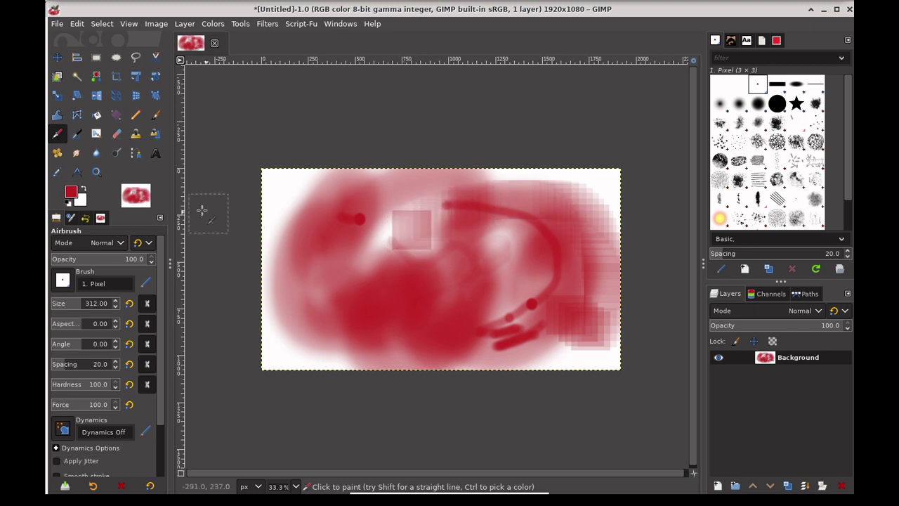
# - Change the foreground color to green, 20c128
pyautogui.click(72, 193)
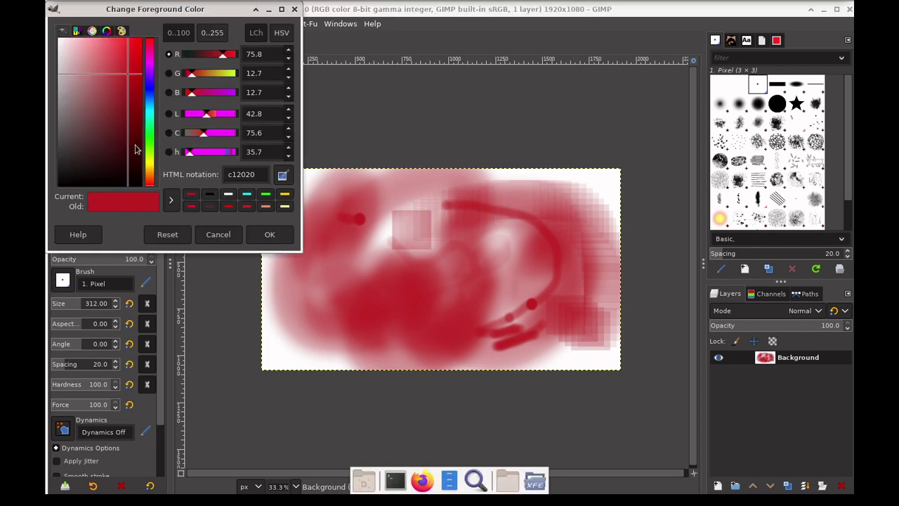
pyautogui.click(150, 139)
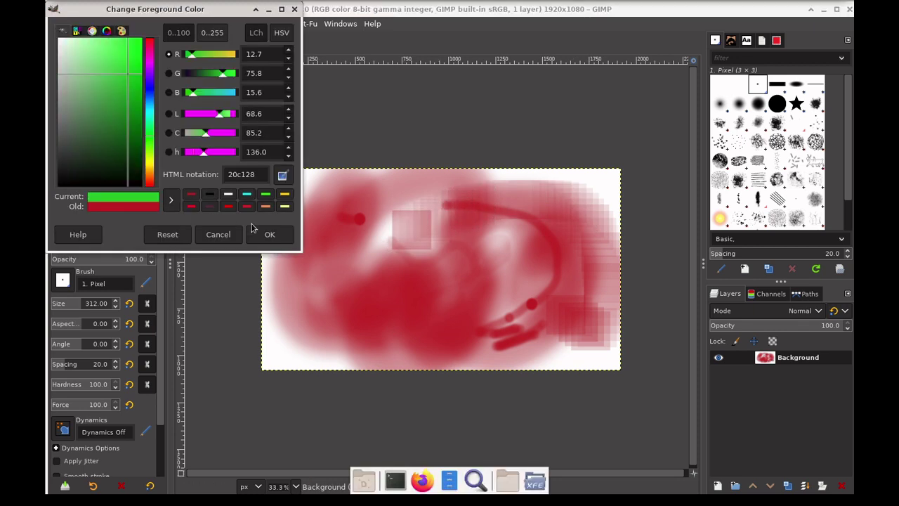
pyautogui.click(269, 237)
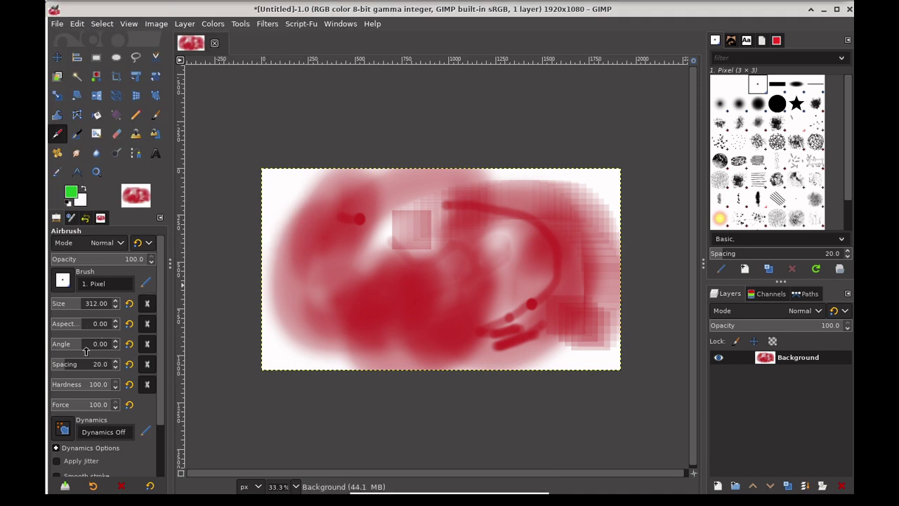
# - Set the Airbrush hardness to 50 and force to 53, and spray green strokes over the red paint
pyautogui.moveTo(107, 410)
pyautogui.mouseDown()
pyautogui.moveTo(83, 408)
pyautogui.moveTo(81, 384)
pyautogui.mouseUp()
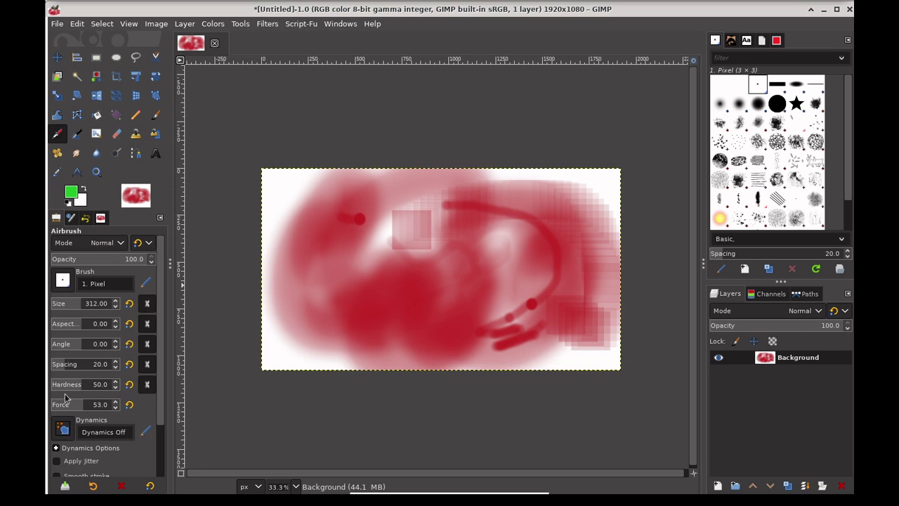
pyautogui.moveTo(348, 275)
pyautogui.mouseDown()
pyautogui.moveTo(381, 260)
pyautogui.moveTo(381, 243)
pyautogui.moveTo(405, 230)
pyautogui.moveTo(501, 323)
pyautogui.mouseUp()
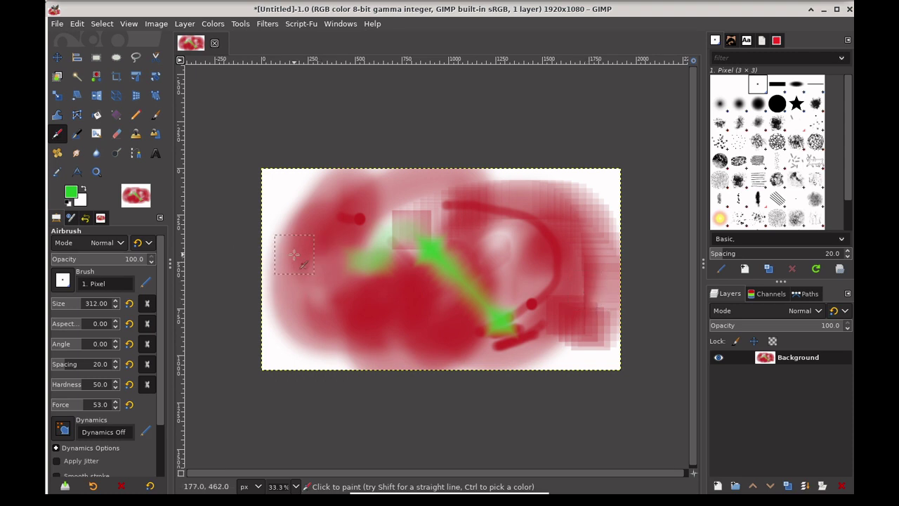
# - Undo all the airbrush painting and draw a long wavy stroke and a shorter crossing stroke in green with the Paintbrush
pyautogui.moveTo(80, 200); pyautogui.dragTo(356, 232)
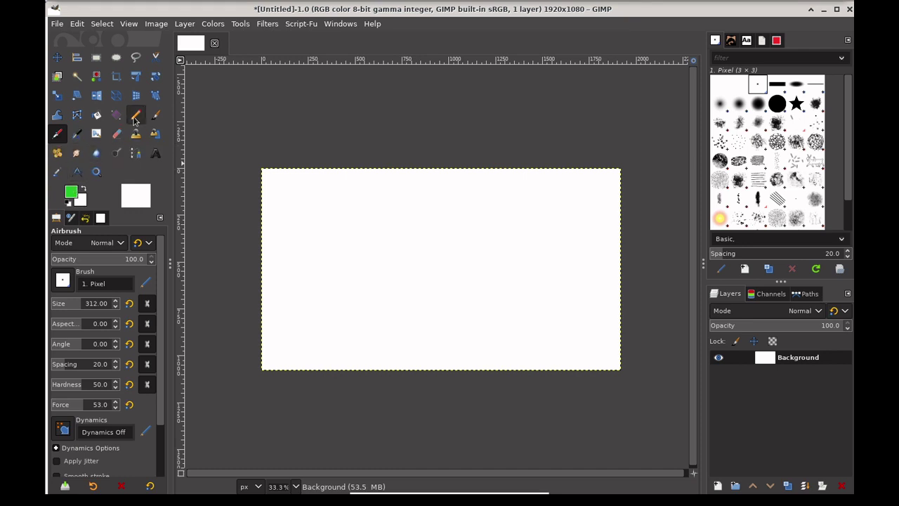
pyautogui.click(155, 114)
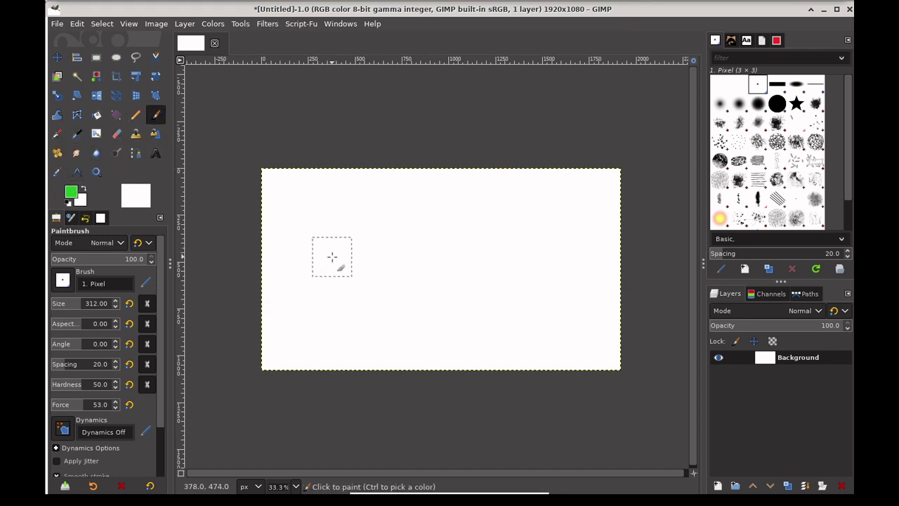
pyautogui.moveTo(331, 255)
pyautogui.mouseDown()
pyautogui.moveTo(351, 283)
pyautogui.moveTo(400, 281)
pyautogui.moveTo(455, 226)
pyautogui.moveTo(465, 233)
pyautogui.moveTo(468, 311)
pyautogui.moveTo(526, 279)
pyautogui.moveTo(583, 231)
pyautogui.mouseUp()
pyautogui.moveTo(385, 253); pyautogui.dragTo(399, 335)
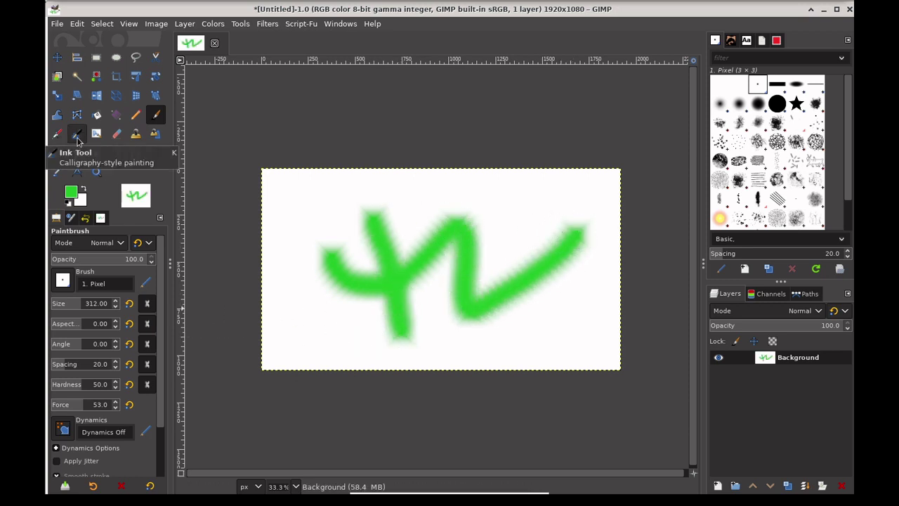
# - Reset the foreground color to black and place a single Ink dot where the green strokes cross
pyautogui.click(68, 201)
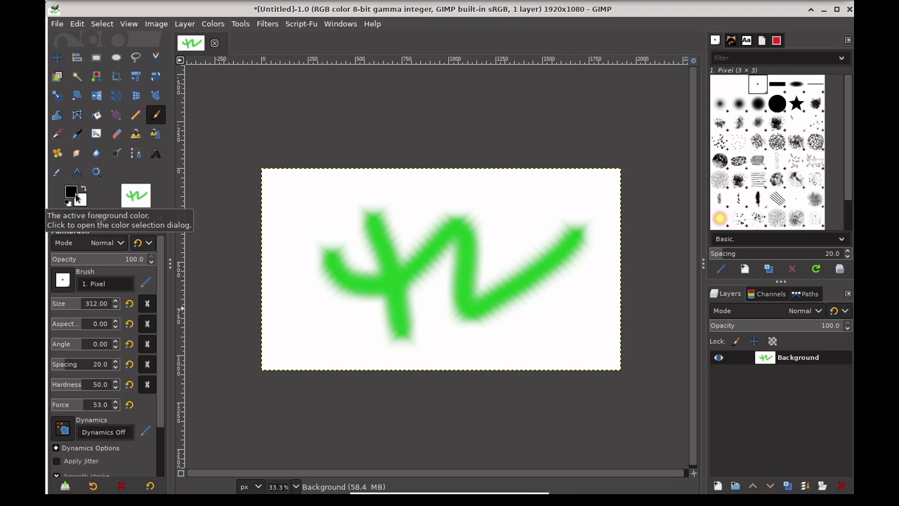
pyautogui.click(77, 134)
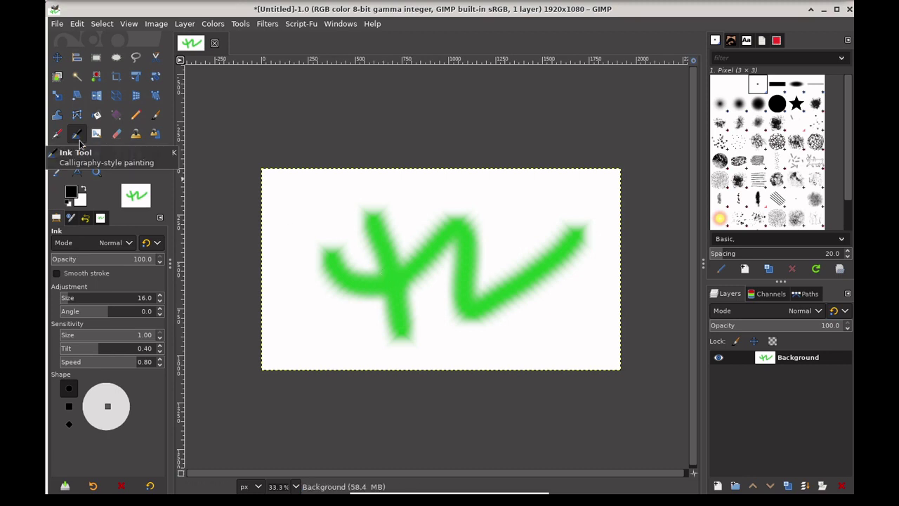
pyautogui.click(391, 275)
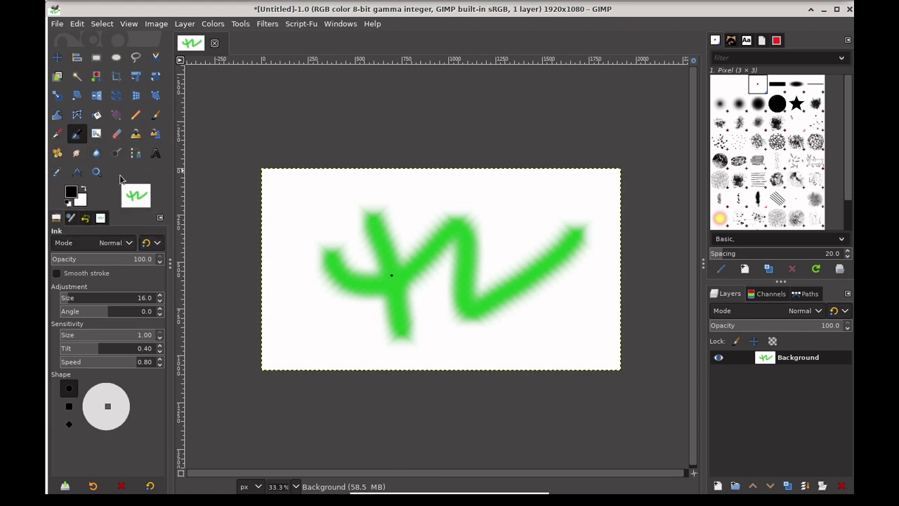
# - Pick the painted stroke's green as the foreground color and draw three Ink strokes above and below the brushwork
pyautogui.click(57, 172)
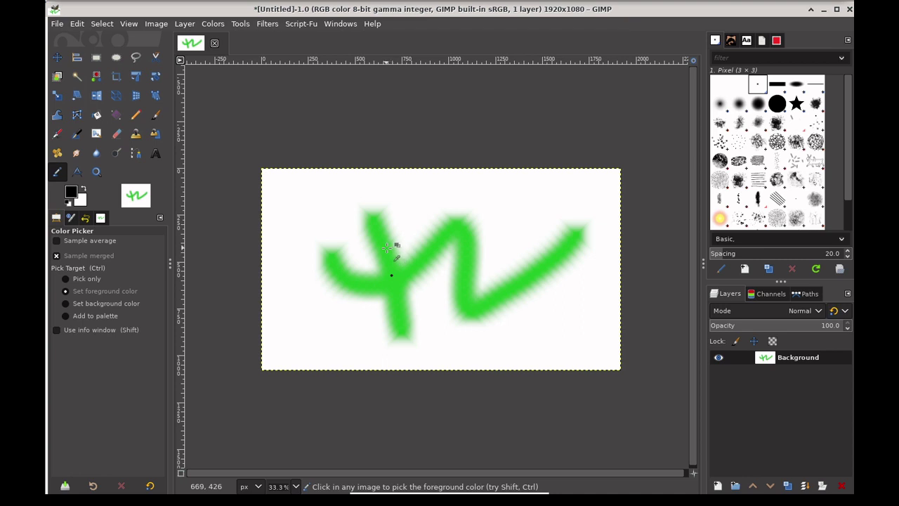
pyautogui.click(387, 247)
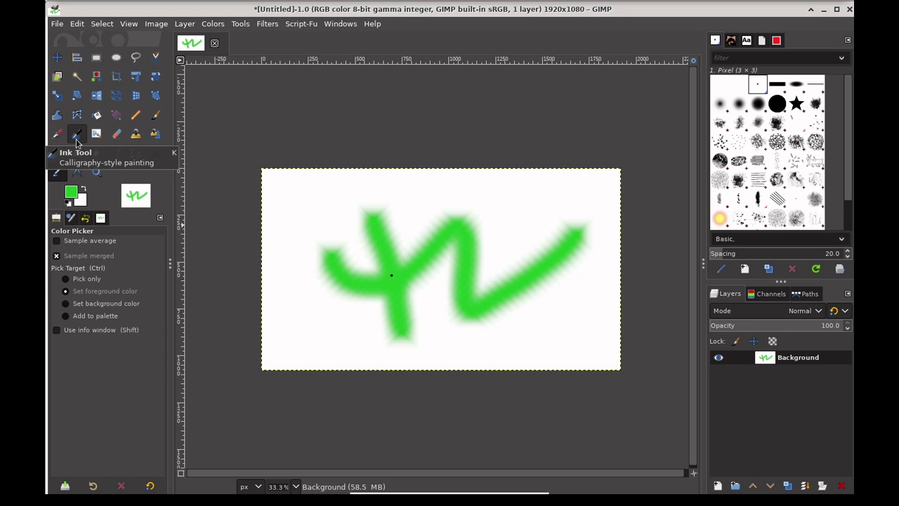
pyautogui.click(77, 139)
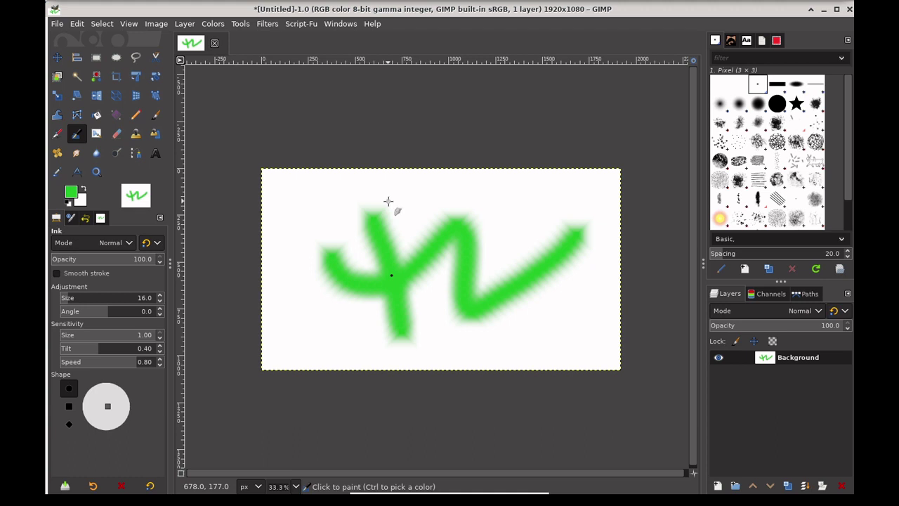
pyautogui.moveTo(398, 206)
pyautogui.mouseDown()
pyautogui.moveTo(461, 217)
pyautogui.moveTo(602, 184)
pyautogui.mouseUp()
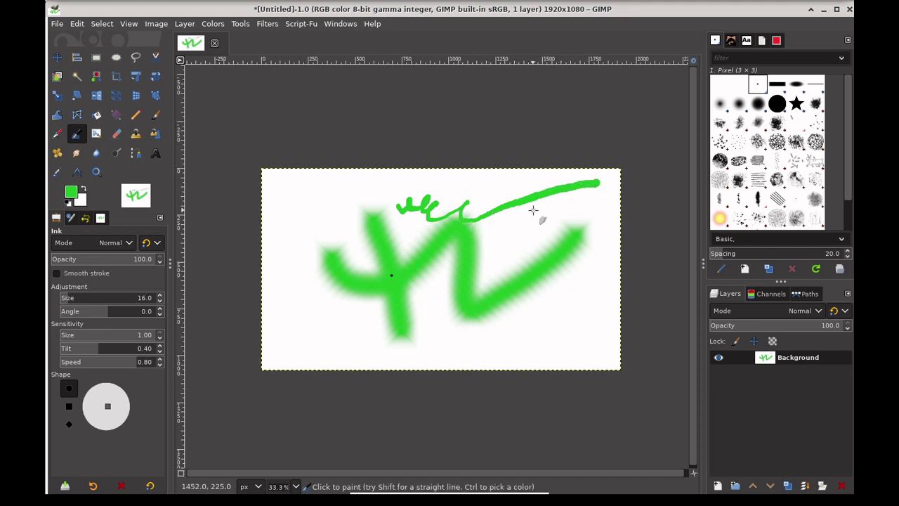
pyautogui.moveTo(271, 201); pyautogui.dragTo(479, 179)
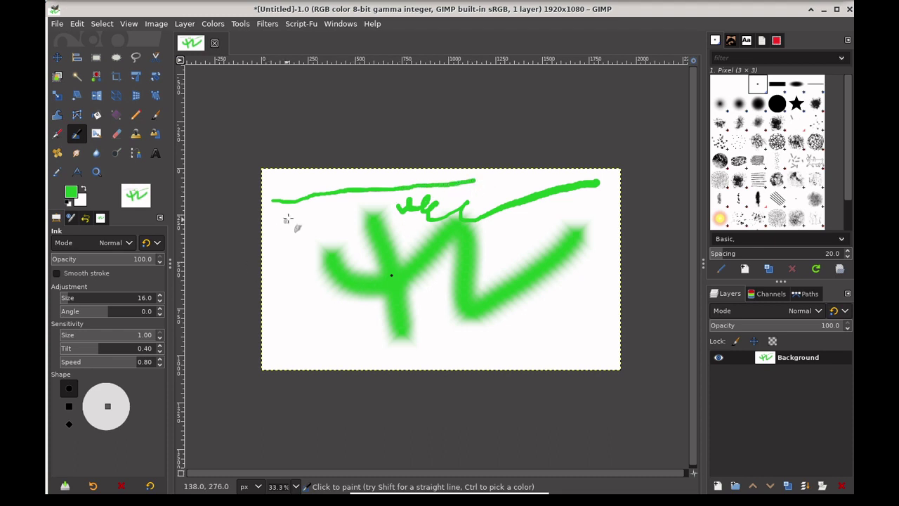
pyautogui.moveTo(300, 325)
pyautogui.mouseDown()
pyautogui.moveTo(336, 344)
pyautogui.moveTo(436, 345)
pyautogui.moveTo(517, 321)
pyautogui.mouseUp()
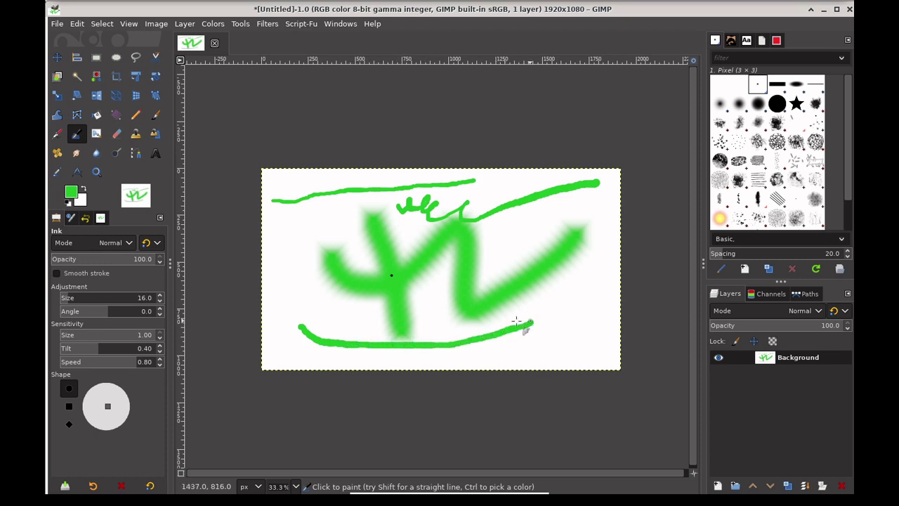
# - Reset the foreground color to black and draw a looping Ink spiral over the right half of the green brushwork
pyautogui.click(69, 204)
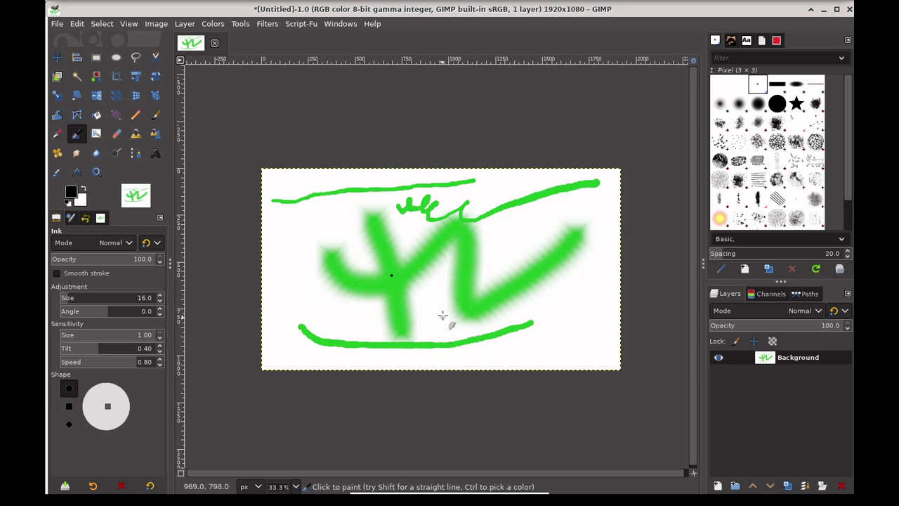
pyautogui.moveTo(487, 269)
pyautogui.mouseDown()
pyautogui.moveTo(473, 289)
pyautogui.moveTo(497, 298)
pyautogui.moveTo(560, 224)
pyautogui.moveTo(453, 307)
pyautogui.moveTo(484, 322)
pyautogui.moveTo(606, 320)
pyautogui.mouseUp()
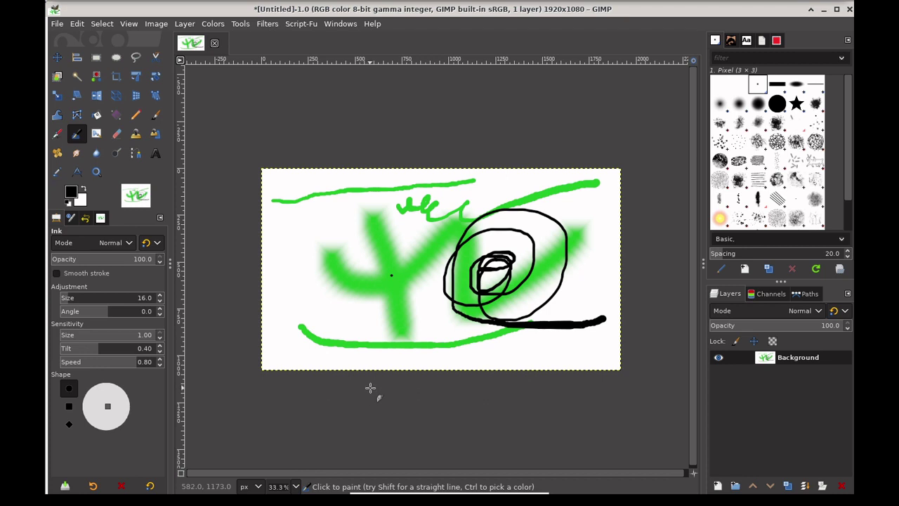
# - Make a rectangular selection about 462 × 483 px over the crossing green strokes and copy it
pyautogui.click(96, 57)
pyautogui.moveTo(347, 214); pyautogui.dragTo(434, 305)
pyautogui.press('Return')
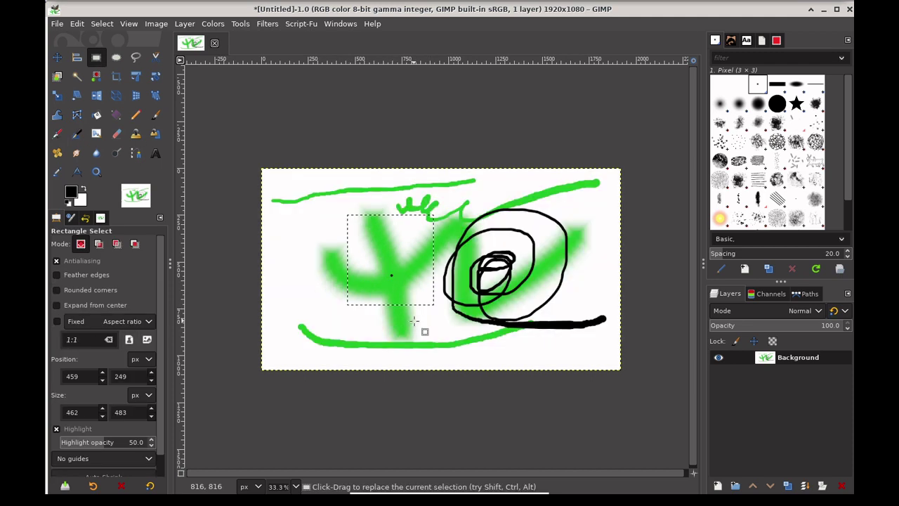
pyautogui.hotkey('ctrl', 'c')
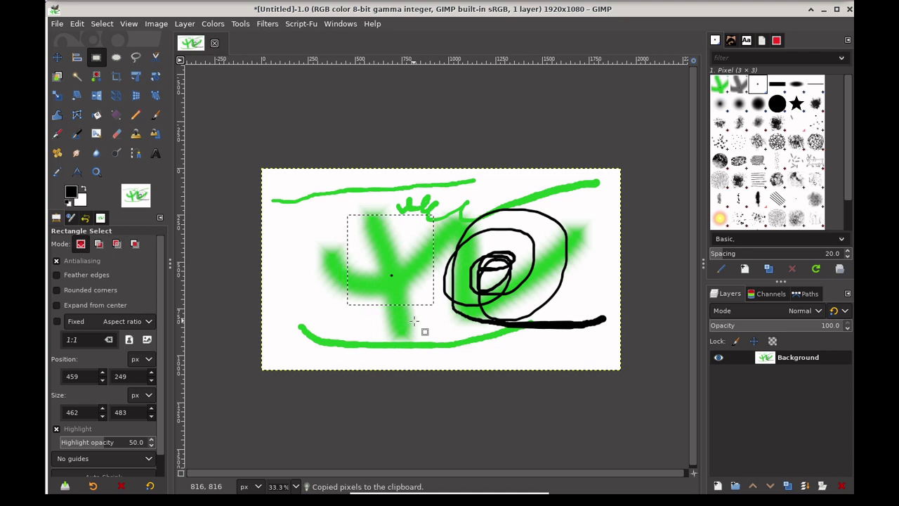
# - Paste the copied pixels and move the floating selection to the upper-right corner of the canvas
pyautogui.hotkey('ctrl', 'v')
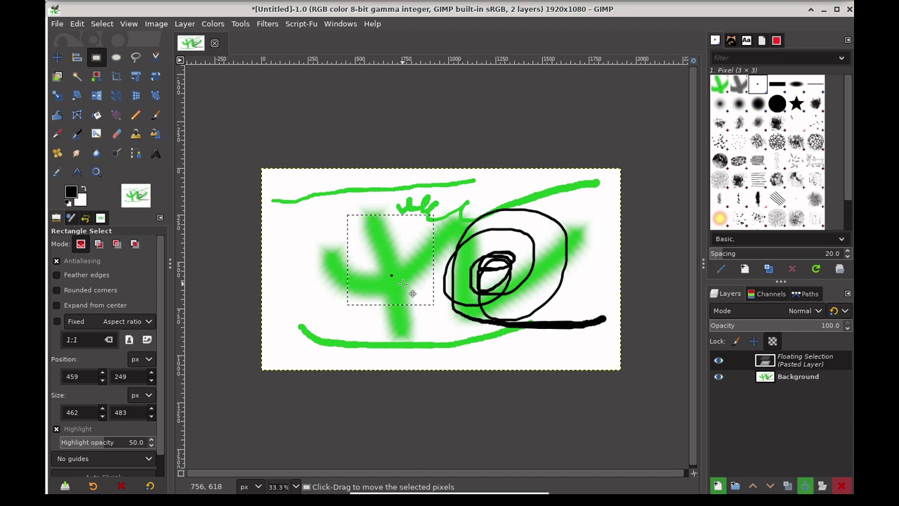
pyautogui.moveTo(403, 283)
pyautogui.mouseDown()
pyautogui.moveTo(539, 276)
pyautogui.moveTo(589, 241)
pyautogui.mouseUp()
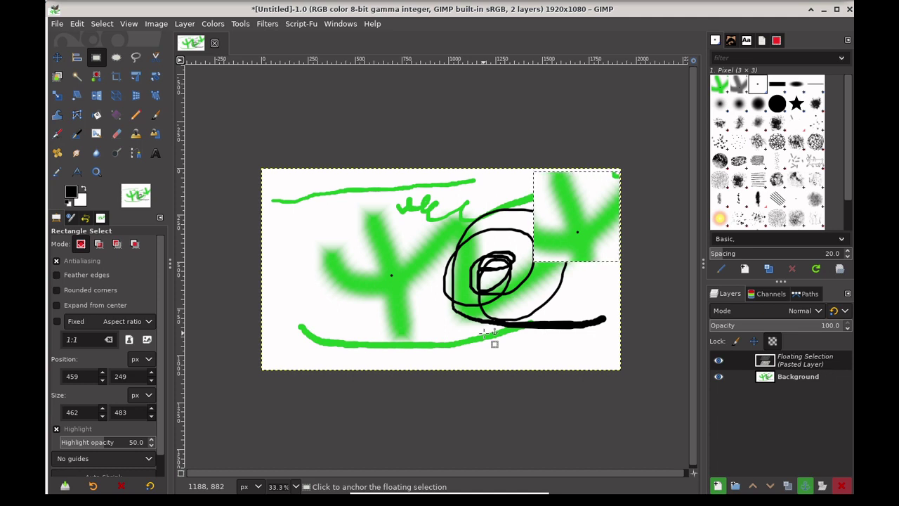
# - Try anchoring the floating selection to the Background layer, both on the canvas and with Anchor Layer, undoing it each time
pyautogui.click(592, 285)
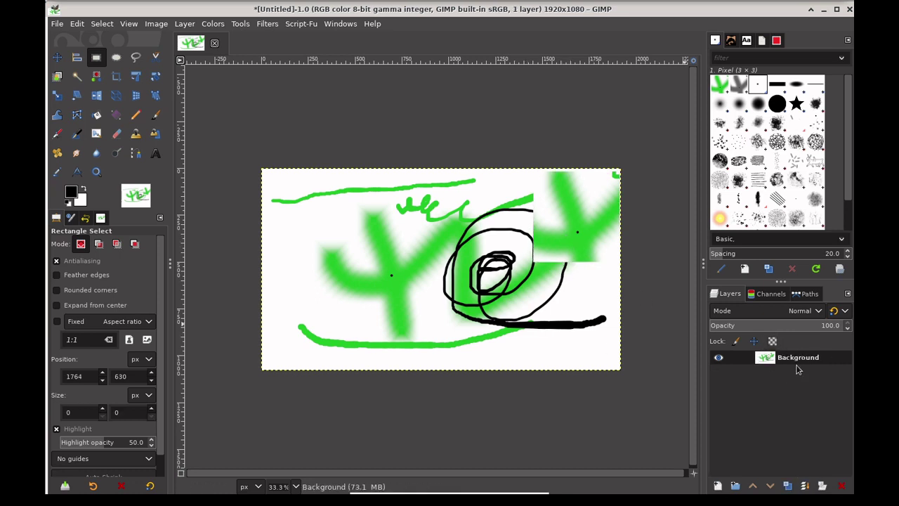
pyautogui.hotkey('ctrl', 'v')
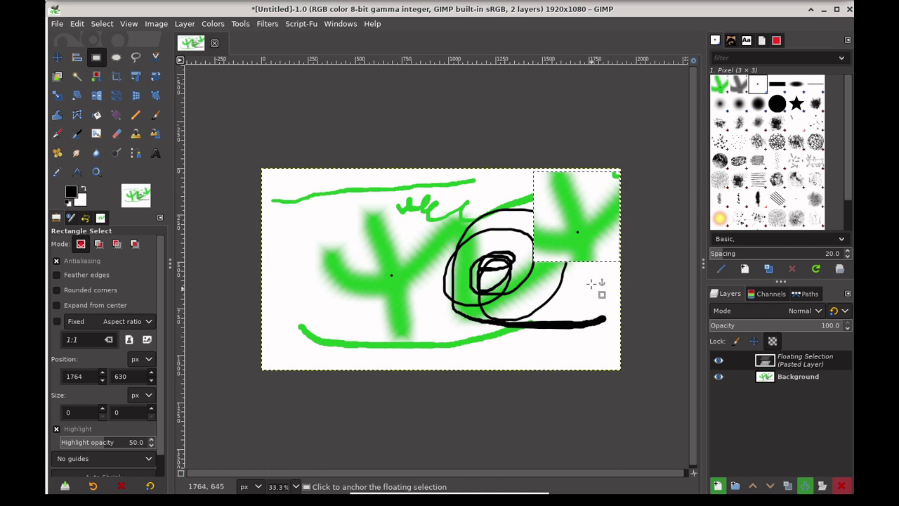
pyautogui.rightClick(588, 229)
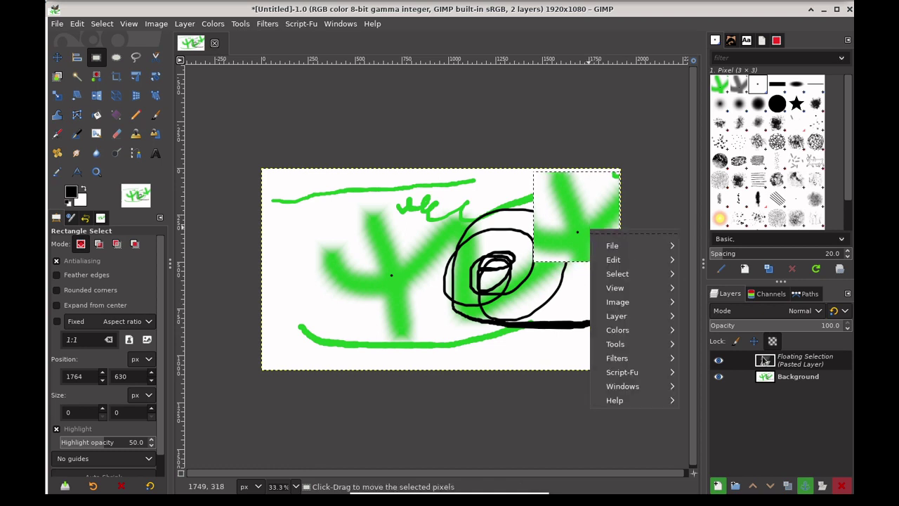
pyautogui.rightClick(806, 363)
pyautogui.rightClick(805, 362)
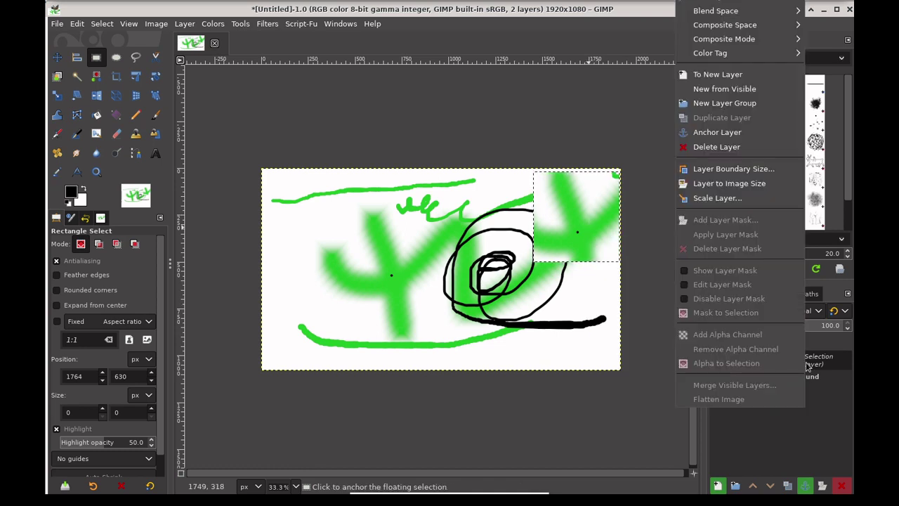
pyautogui.click(746, 134)
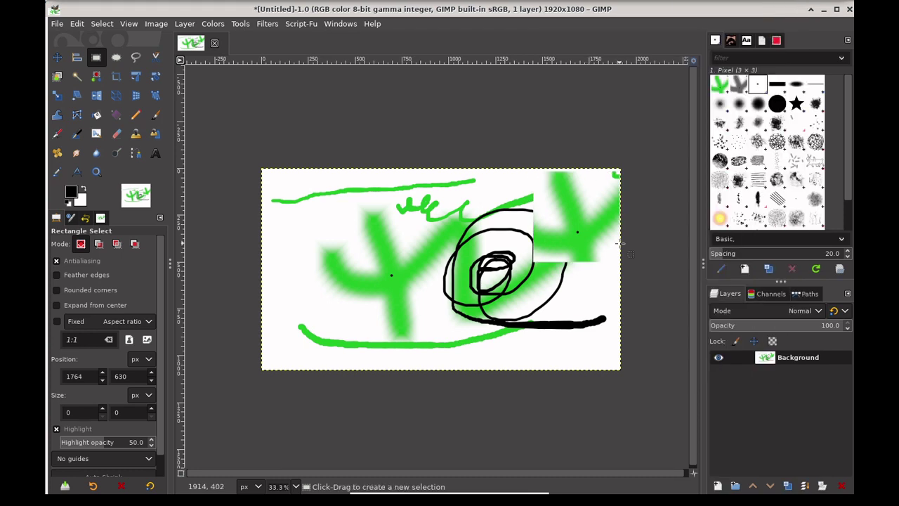
pyautogui.hotkey('ctrl', 'z')
# - Convert the floating selection to a new layer
pyautogui.rightClick(790, 347)
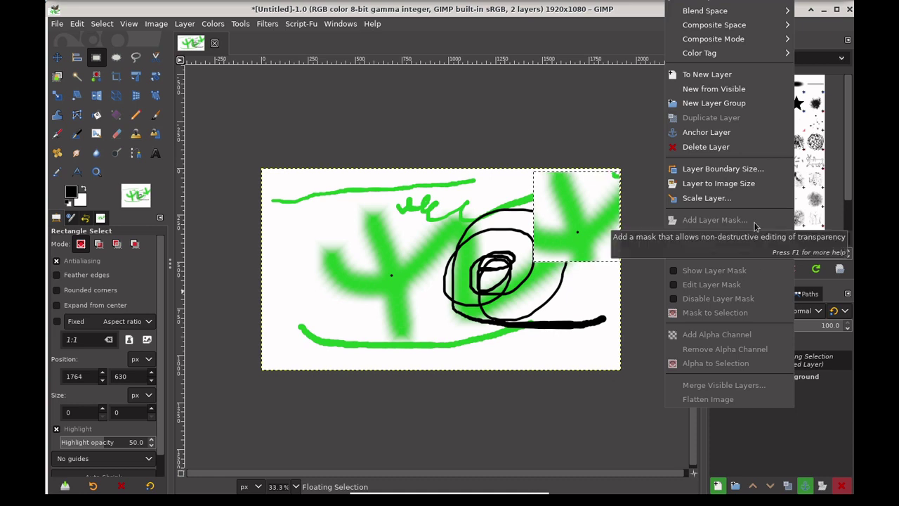
pyautogui.click(741, 76)
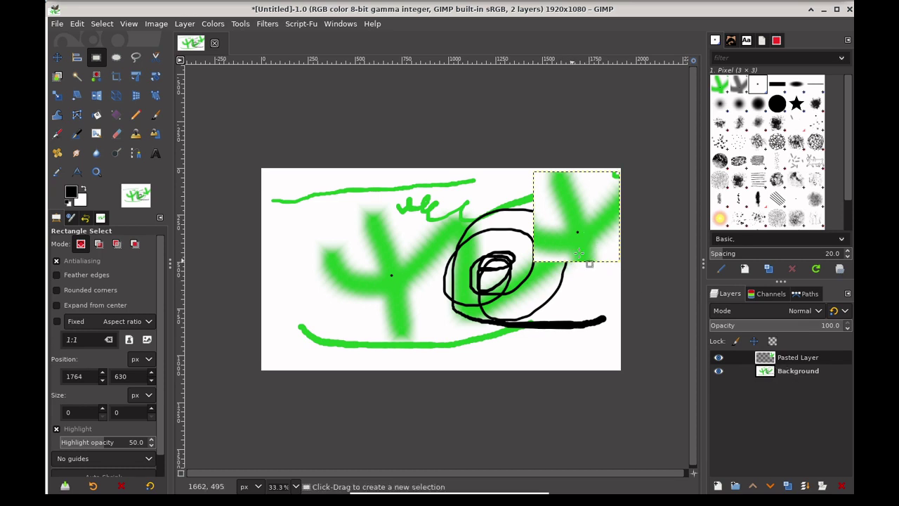
# - Switch to Background and back to the pasted layer, and paint black Pencil strokes at size 312 across its lower half
pyautogui.click(798, 376)
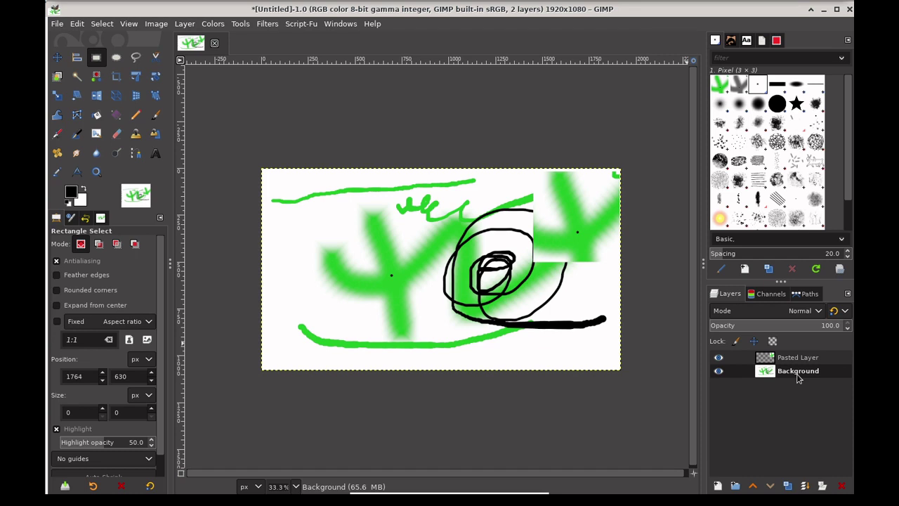
pyautogui.click(795, 364)
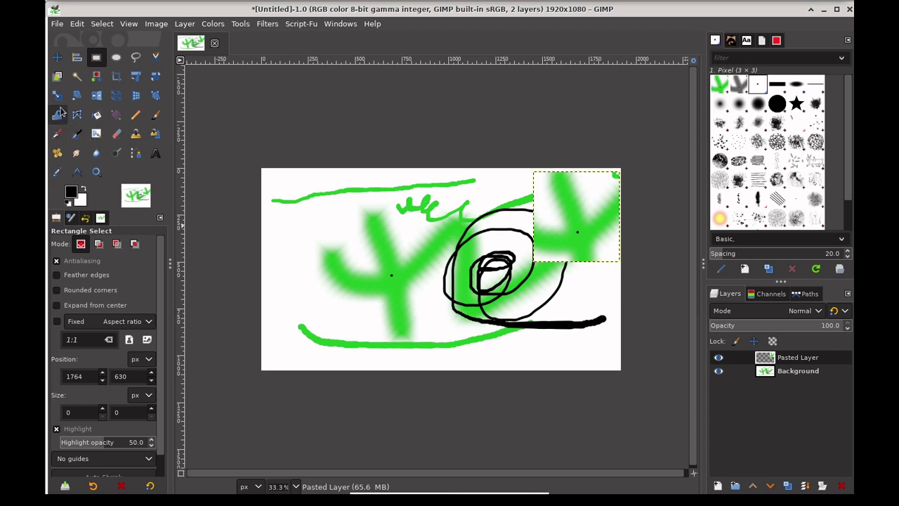
pyautogui.click(136, 115)
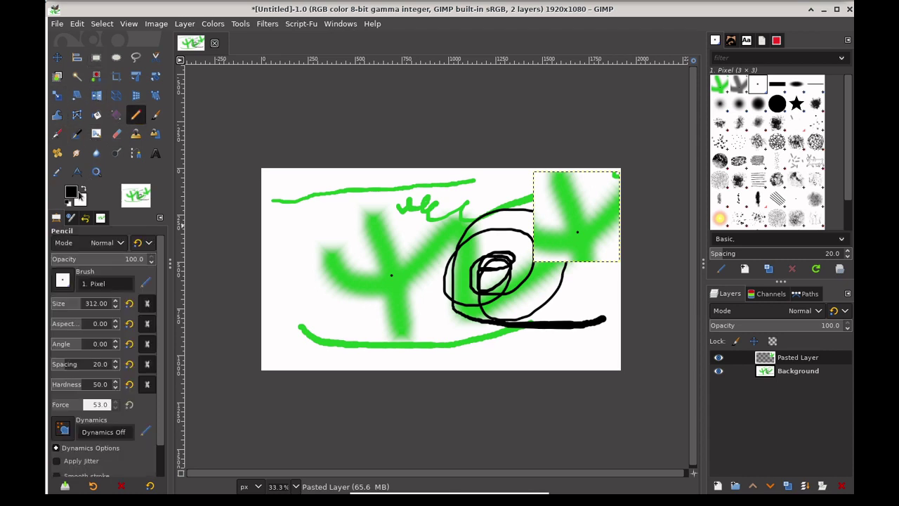
pyautogui.click(566, 235)
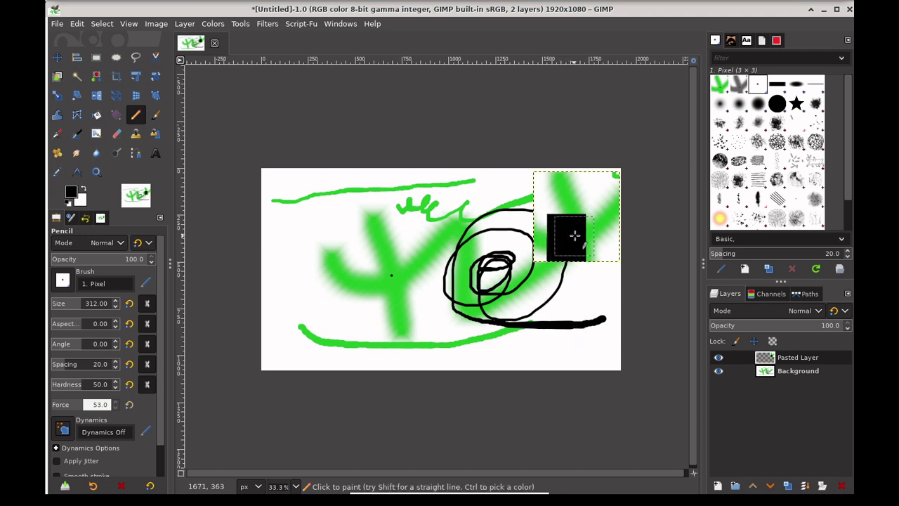
pyautogui.moveTo(574, 235); pyautogui.dragTo(651, 236)
pyautogui.moveTo(560, 243); pyautogui.dragTo(440, 333)
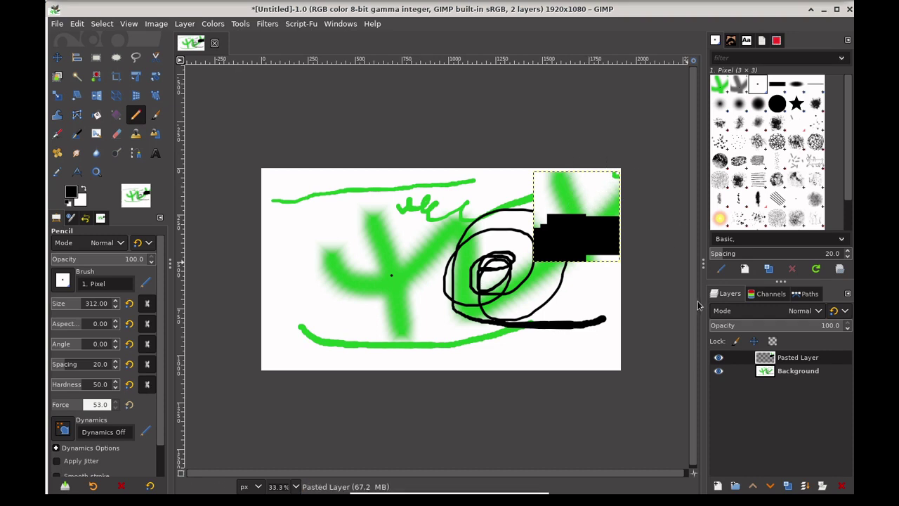
# - Make a rectangular selection about 717 × 714 px around the pasted layer and move its outline to the canvas's left side
pyautogui.click(57, 57)
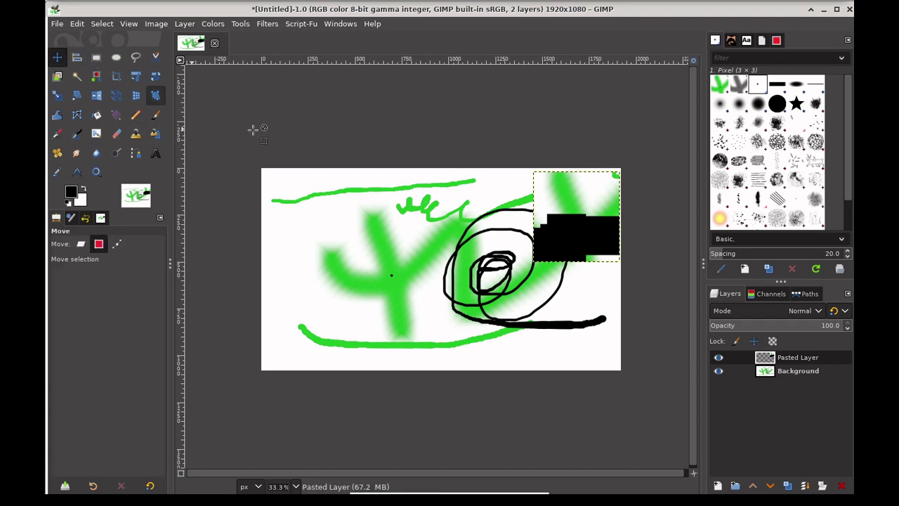
pyautogui.click(555, 238)
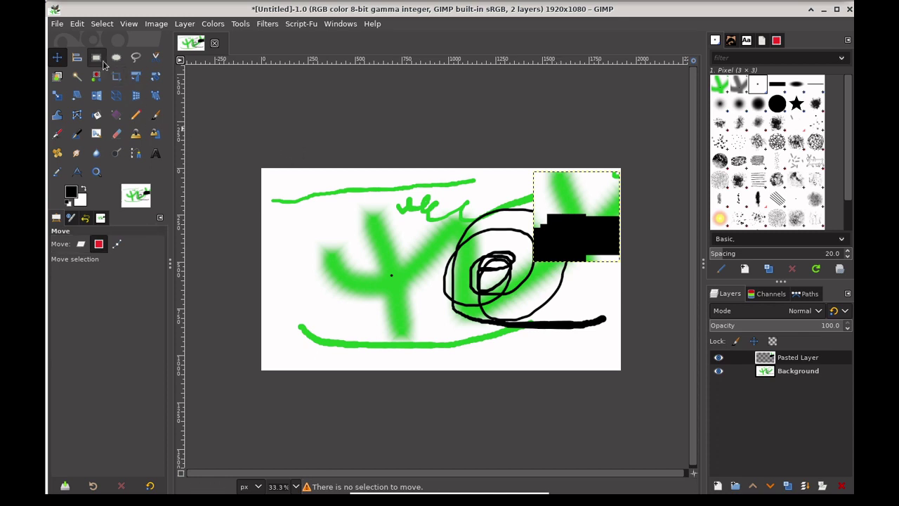
pyautogui.click(97, 57)
pyautogui.moveTo(517, 159); pyautogui.dragTo(650, 292)
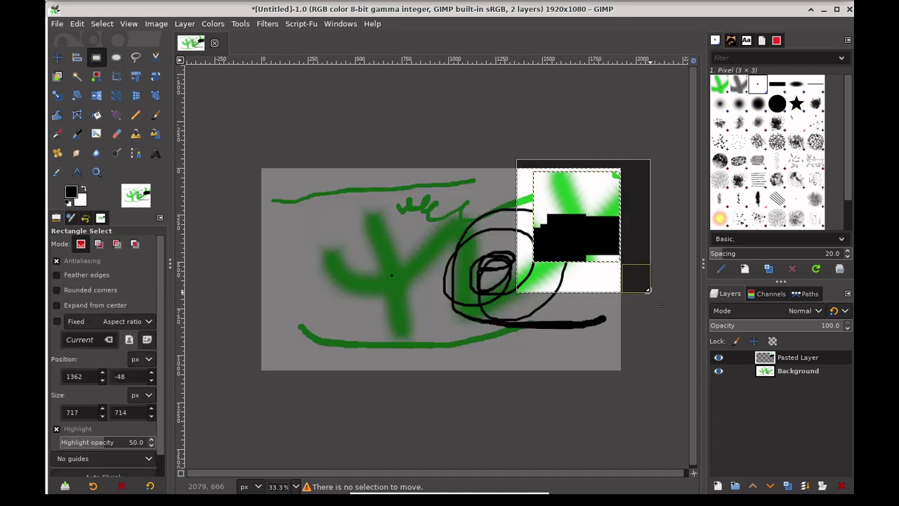
pyautogui.press('Return')
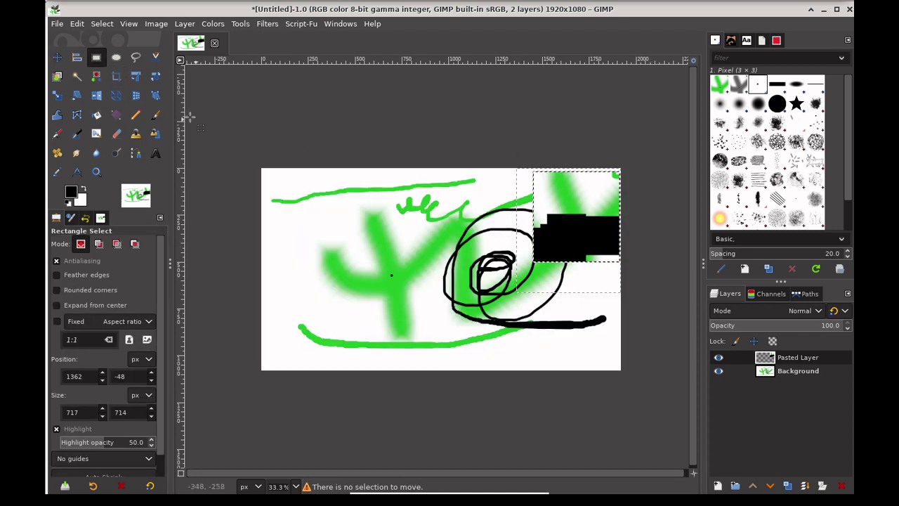
pyautogui.click(58, 57)
pyautogui.moveTo(581, 237); pyautogui.dragTo(384, 278)
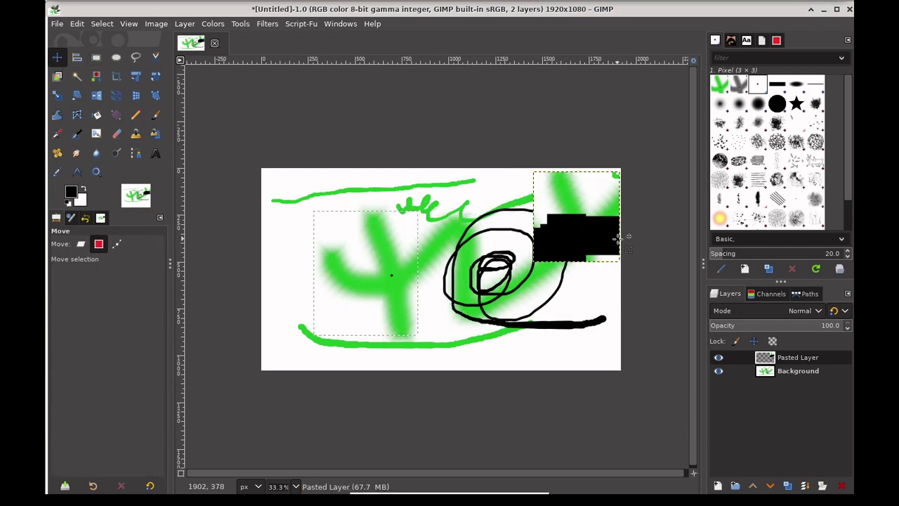
pyautogui.moveTo(596, 237); pyautogui.dragTo(302, 330)
# - Set the Move tool to move layers and shift the pasted layer around the canvas, ending at its lower-left corner
pyautogui.click(83, 247)
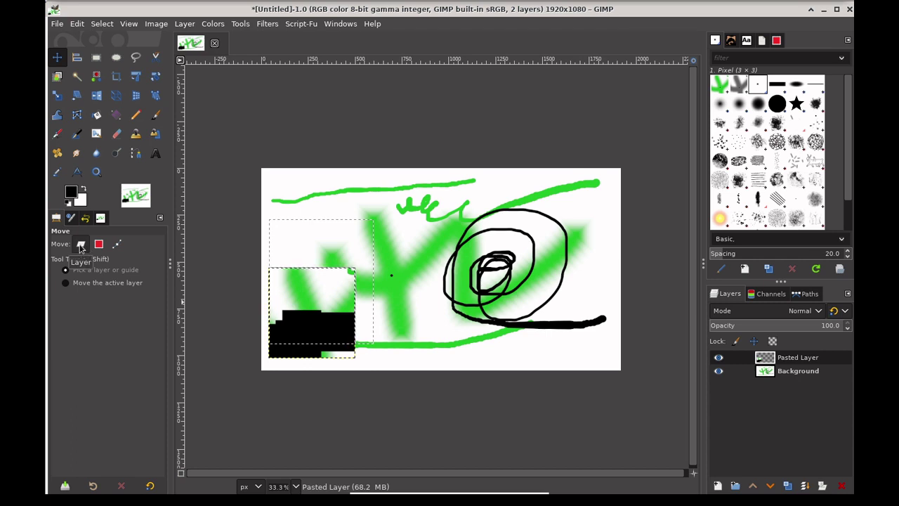
pyautogui.moveTo(311, 320)
pyautogui.mouseDown()
pyautogui.moveTo(504, 269)
pyautogui.moveTo(420, 231)
pyautogui.mouseUp()
pyautogui.moveTo(417, 221); pyautogui.dragTo(510, 282)
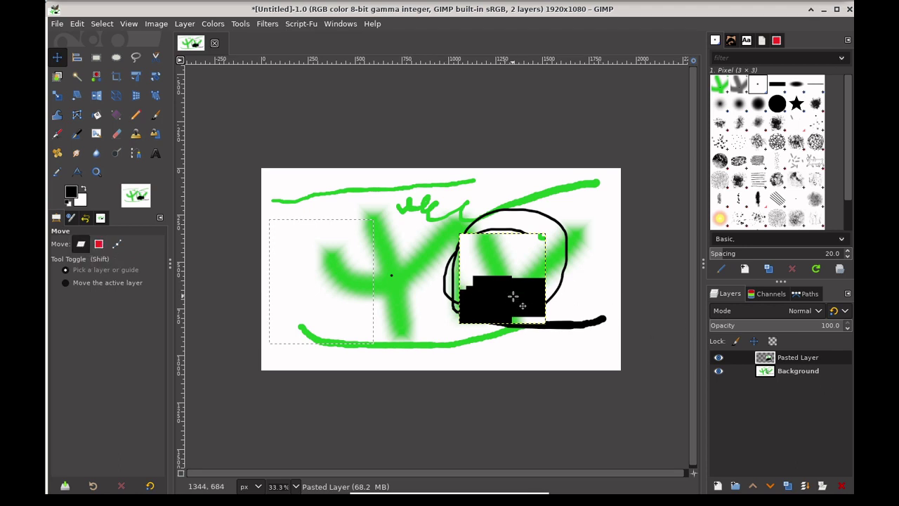
pyautogui.moveTo(511, 295); pyautogui.dragTo(304, 329)
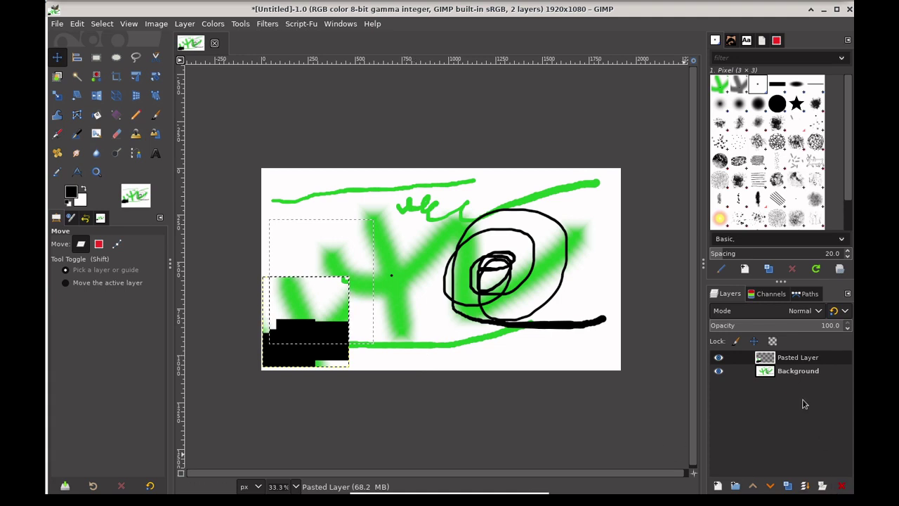
# - Duplicate the pasted layer
pyautogui.rightClick(805, 360)
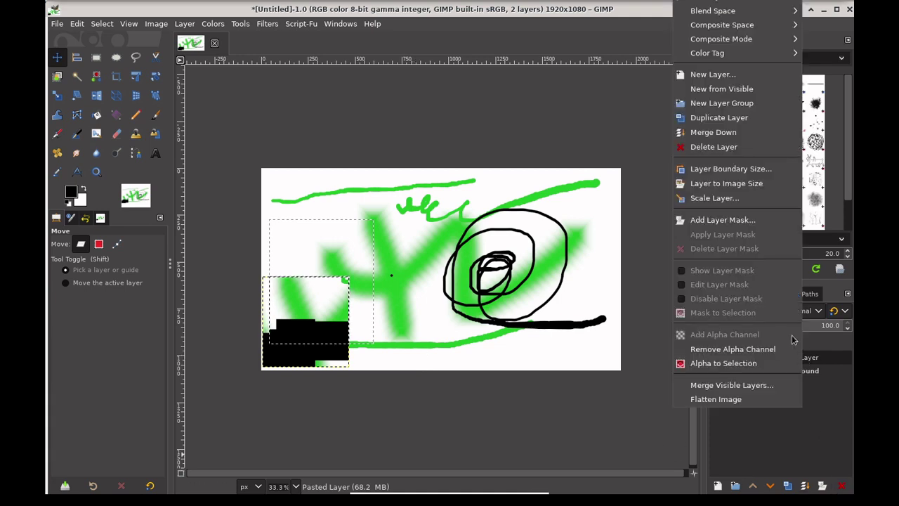
pyautogui.click(758, 118)
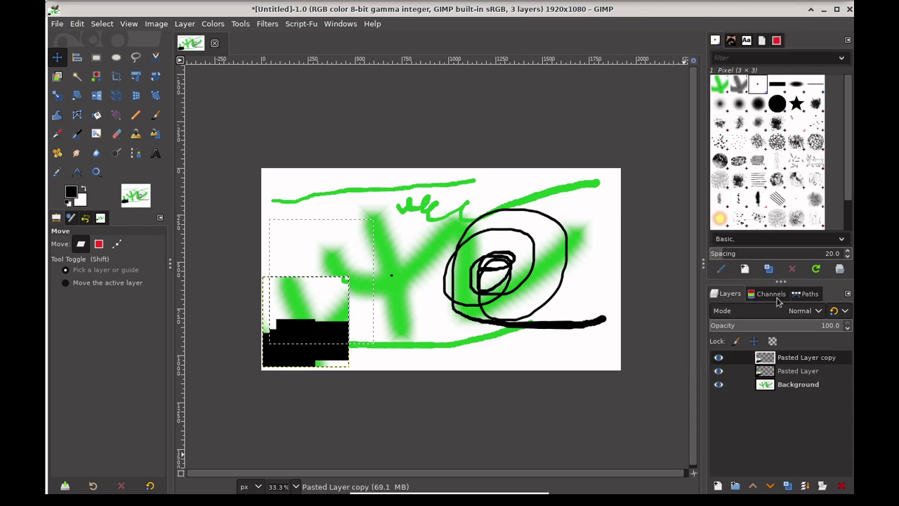
# - Toggle the Background layer's visibility several times, leaving it shown, and hide the original pasted layer
pyautogui.click(717, 384)
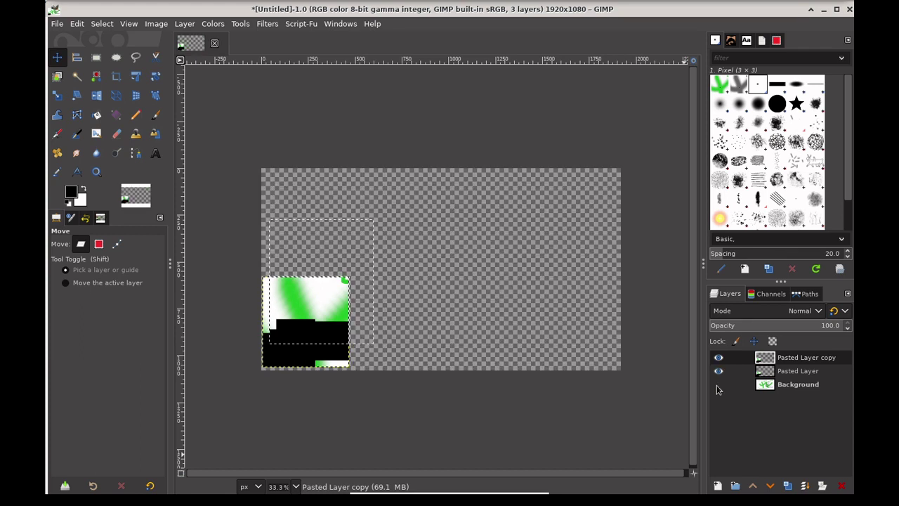
pyautogui.click(717, 384)
pyautogui.click(717, 384)
pyautogui.click(717, 384)
pyautogui.click(717, 384)
pyautogui.click(717, 385)
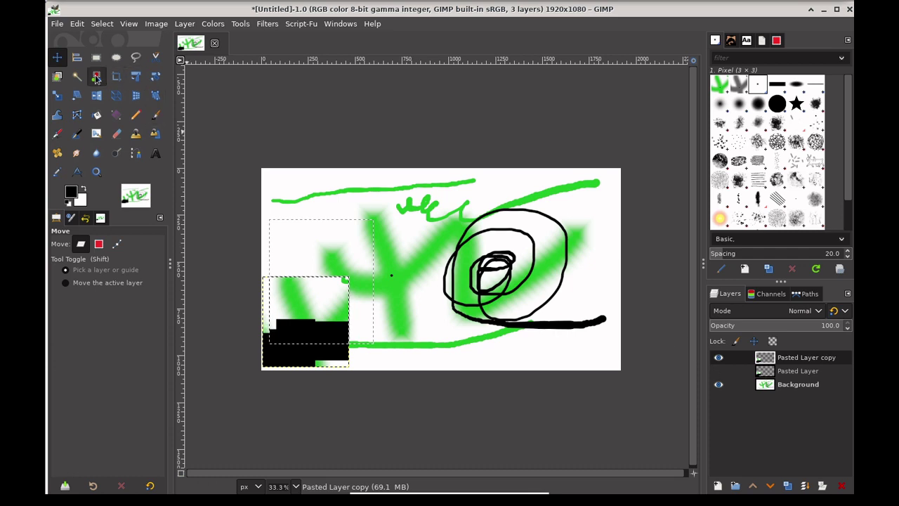
# - Move the duplicated layer to the canvas's upper-right corner and toggle the original pasted layer's visibility, leaving it shown
pyautogui.moveTo(304, 307); pyautogui.dragTo(570, 208)
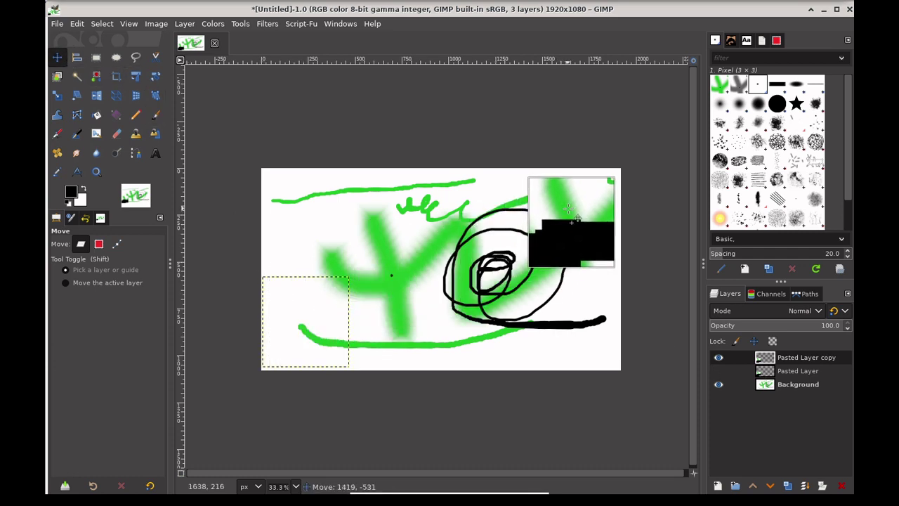
pyautogui.click(718, 372)
pyautogui.click(719, 372)
pyautogui.click(718, 372)
pyautogui.click(719, 372)
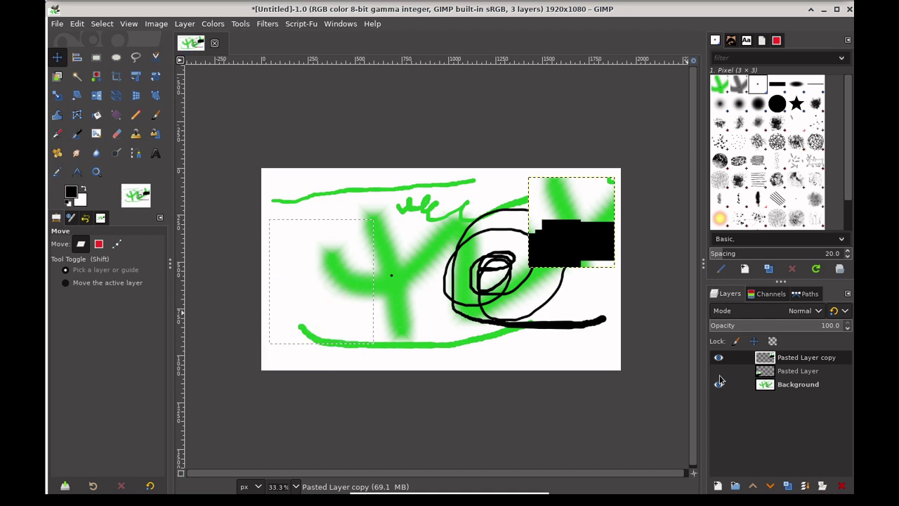
pyautogui.click(719, 372)
pyautogui.click(719, 372)
pyautogui.click(718, 371)
pyautogui.click(718, 371)
pyautogui.click(718, 373)
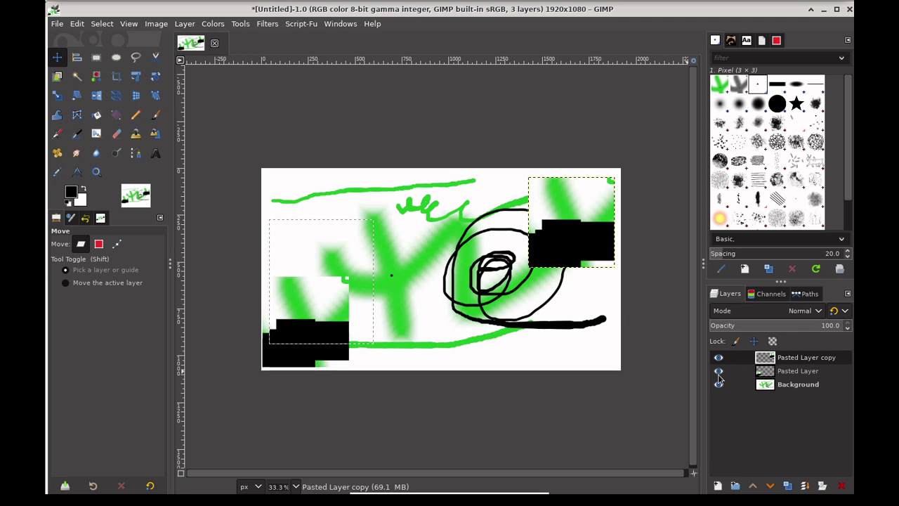
# - Rename the original pasted layer as Respaldo and hide it
pyautogui.click(802, 374)
pyautogui.doubleClick(803, 377)
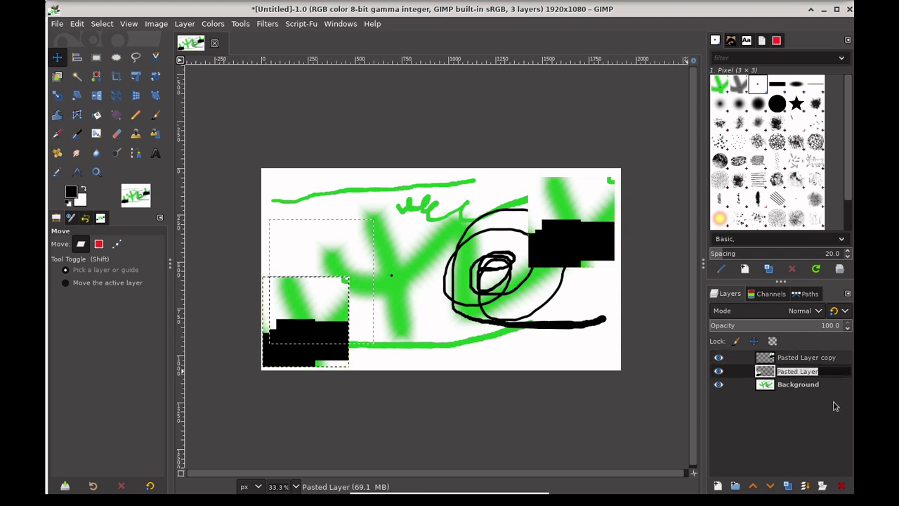
pyautogui.write('Respaldo')
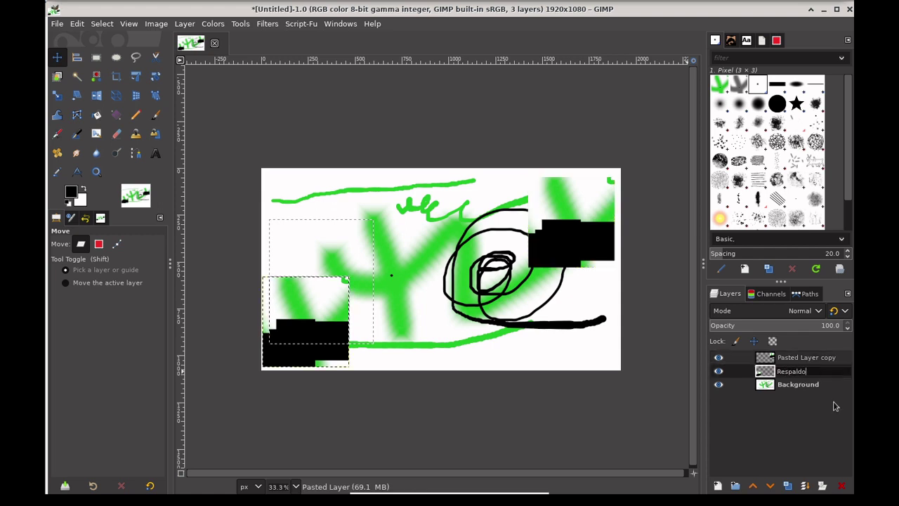
pyautogui.press('Return')
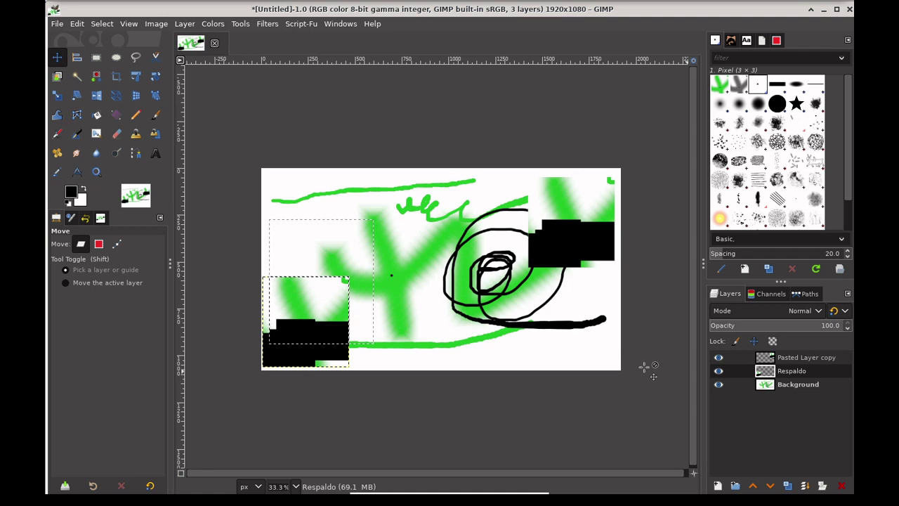
pyautogui.click(719, 373)
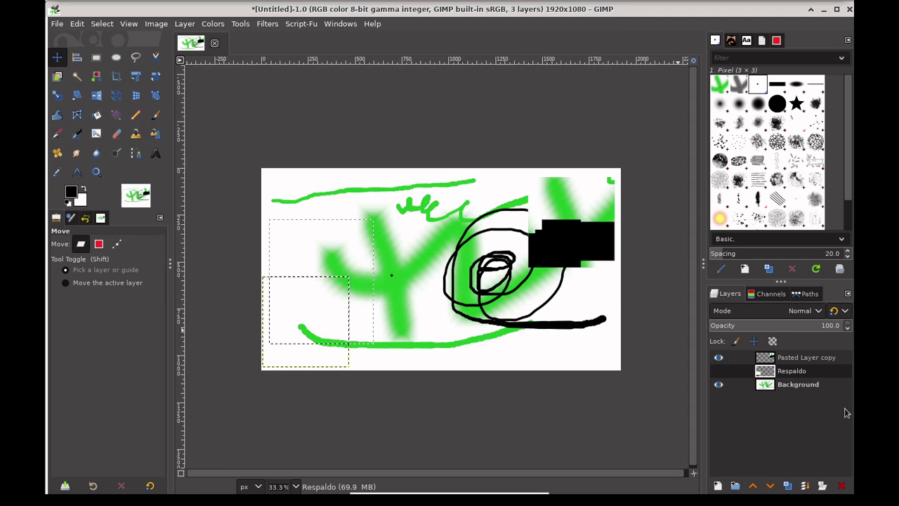
# - Switch the active layer to Background, to Respaldo and finally to Pasted Layer copy
pyautogui.click(806, 391)
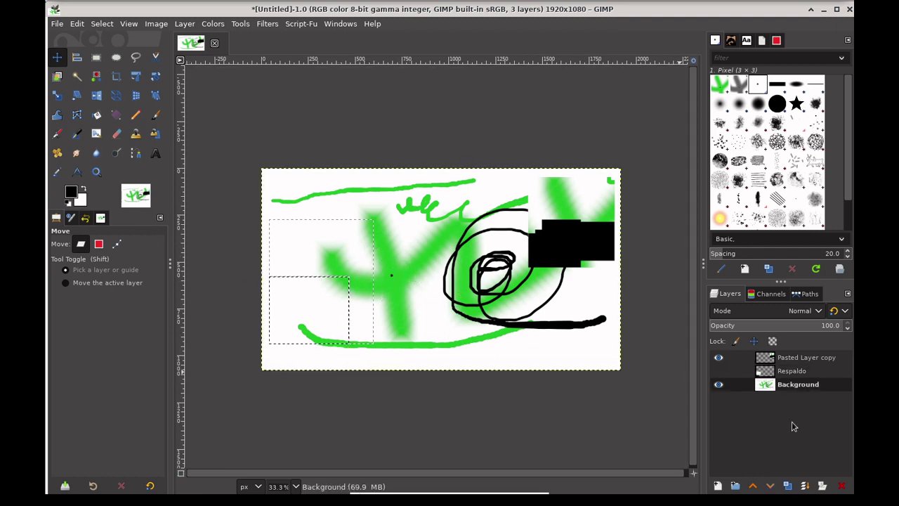
pyautogui.click(807, 372)
pyautogui.click(821, 360)
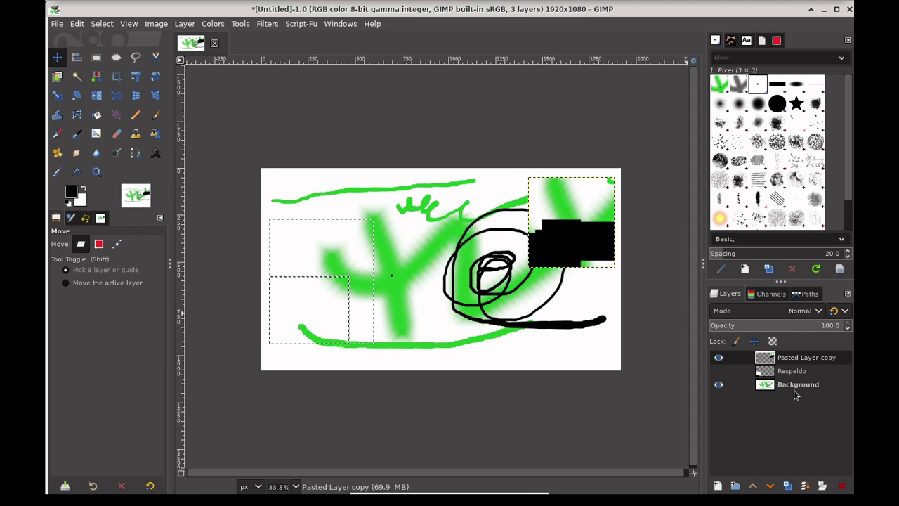
# - Clear the selection and fill the whole Background layer with the white background color
pyautogui.click(102, 24)
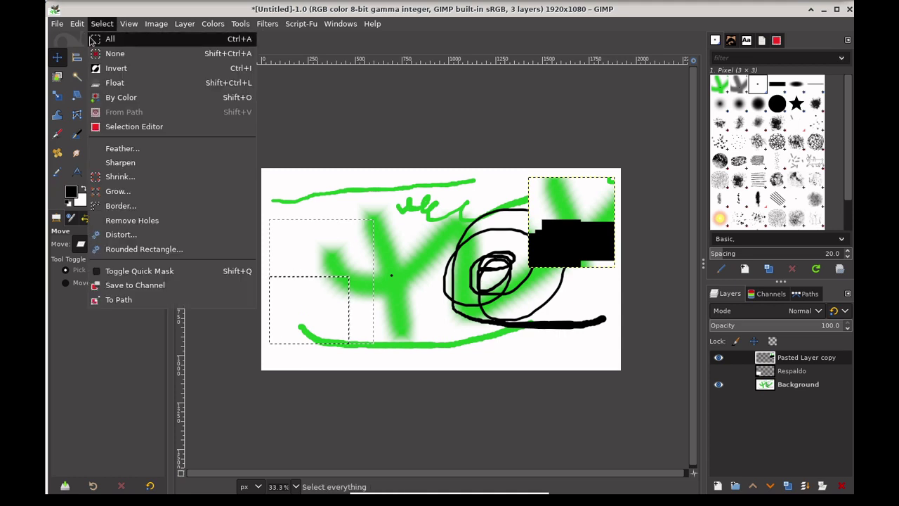
pyautogui.click(139, 54)
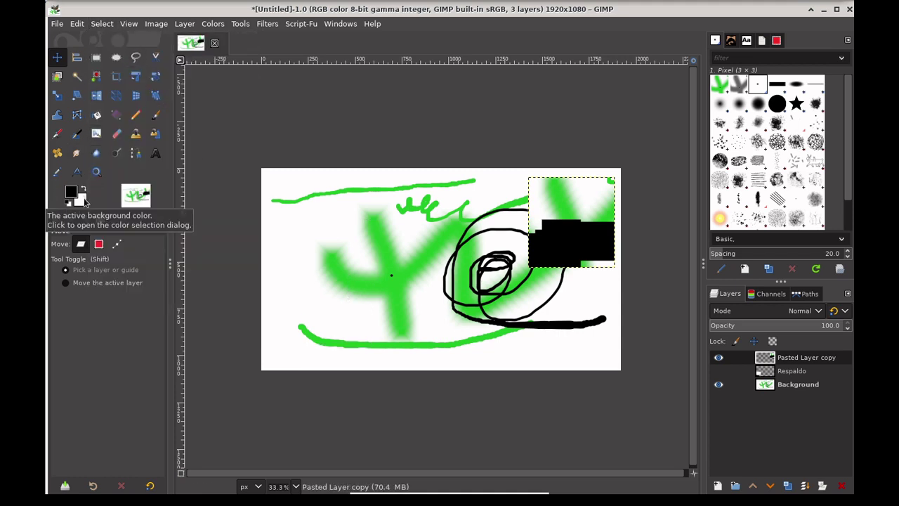
pyautogui.click(813, 391)
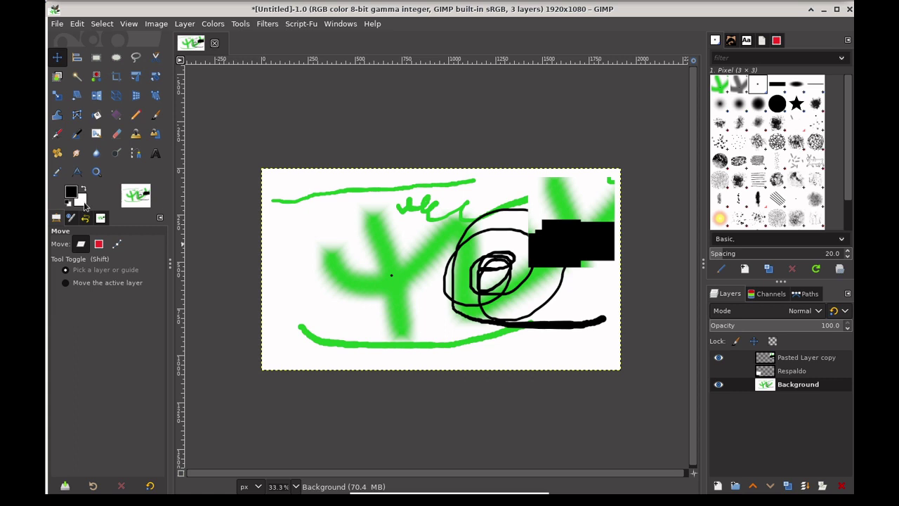
pyautogui.moveTo(83, 200); pyautogui.dragTo(349, 267)
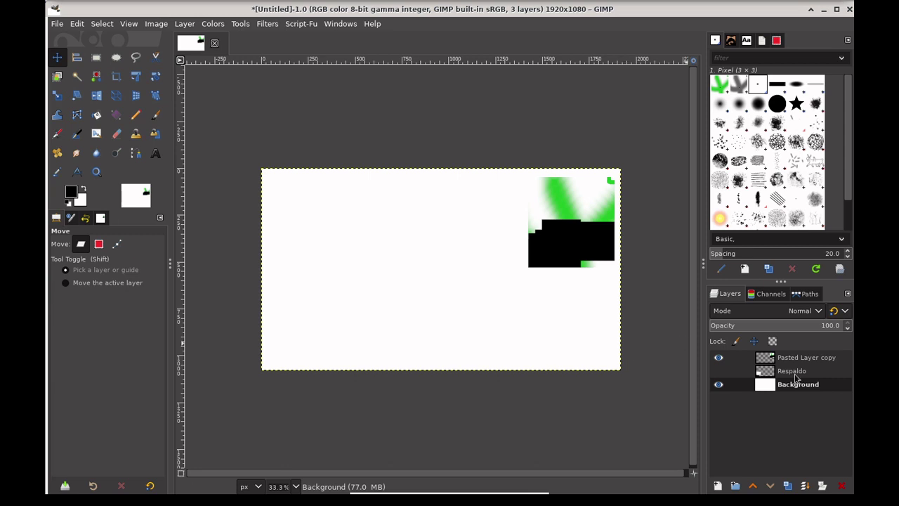
# - Try the Pencil outside the pasted copy's bounds, and paint a thick black crossing shape on the Background layer at size 312
pyautogui.click(813, 363)
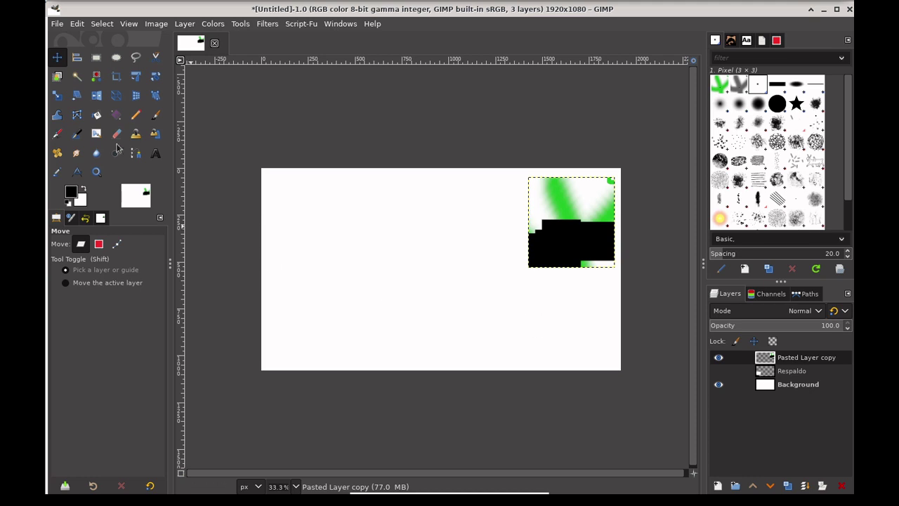
pyautogui.click(135, 114)
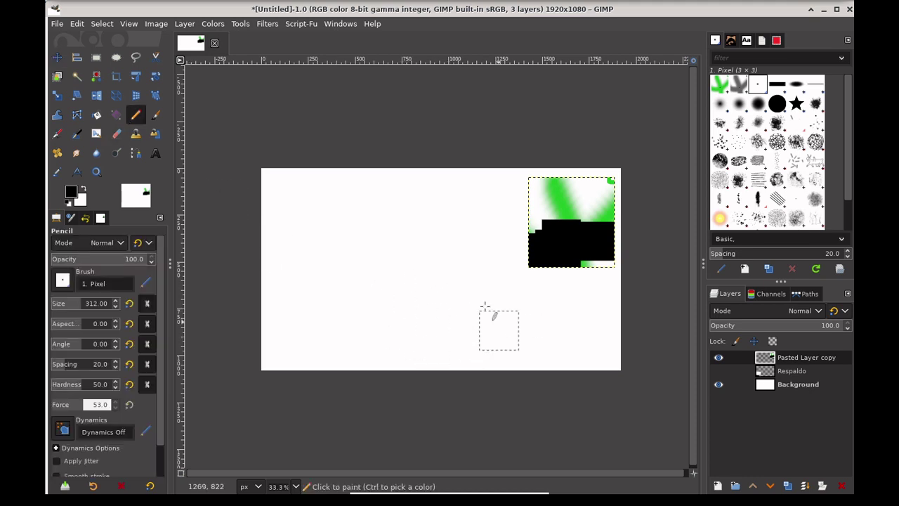
pyautogui.click(472, 346)
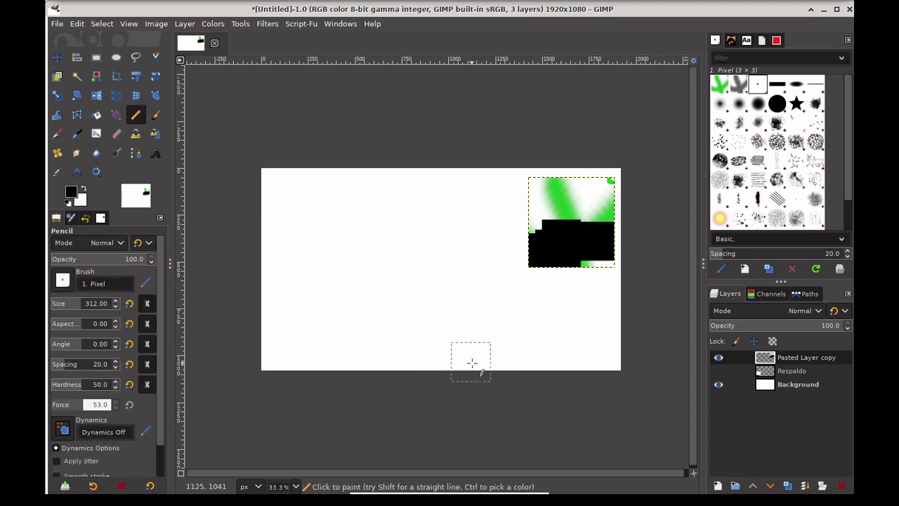
pyautogui.click(797, 387)
pyautogui.moveTo(427, 304)
pyautogui.mouseDown()
pyautogui.moveTo(348, 258)
pyautogui.moveTo(301, 247)
pyautogui.moveTo(290, 301)
pyautogui.moveTo(293, 326)
pyautogui.moveTo(348, 303)
pyautogui.moveTo(435, 232)
pyautogui.mouseUp()
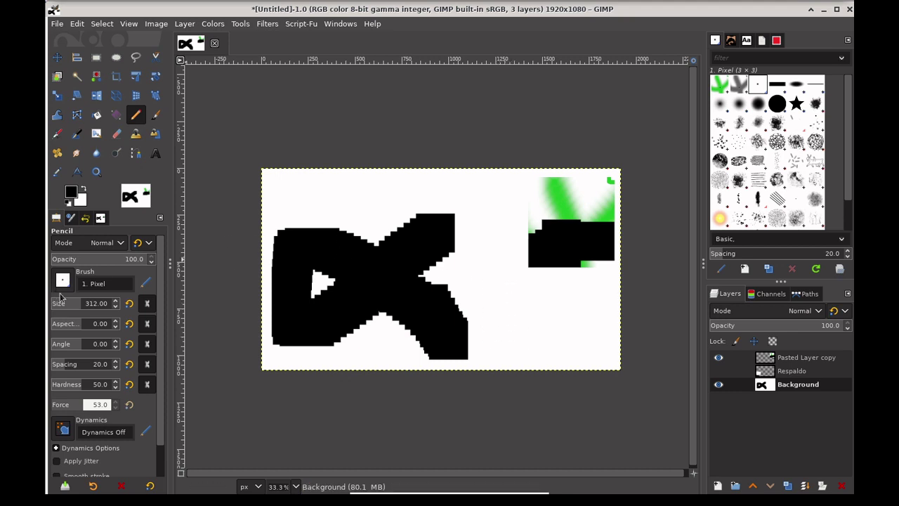
# - Set the Pencil size to 38 and draw a black eye-like oval with short radiating strokes beside the thick shape
pyautogui.moveTo(78, 307); pyautogui.dragTo(59, 304)
pyautogui.moveTo(499, 307)
pyautogui.mouseDown()
pyautogui.moveTo(548, 332)
pyautogui.moveTo(564, 308)
pyautogui.moveTo(542, 293)
pyautogui.moveTo(492, 307)
pyautogui.moveTo(518, 340)
pyautogui.moveTo(523, 332)
pyautogui.moveTo(518, 350)
pyautogui.moveTo(548, 339)
pyautogui.moveTo(576, 355)
pyautogui.mouseUp()
pyautogui.moveTo(566, 320)
pyautogui.mouseDown()
pyautogui.moveTo(577, 303)
pyautogui.moveTo(559, 275)
pyautogui.moveTo(508, 274)
pyautogui.mouseUp()
pyautogui.moveTo(502, 320)
pyautogui.mouseDown()
pyautogui.moveTo(484, 332)
pyautogui.moveTo(471, 294)
pyautogui.mouseUp()
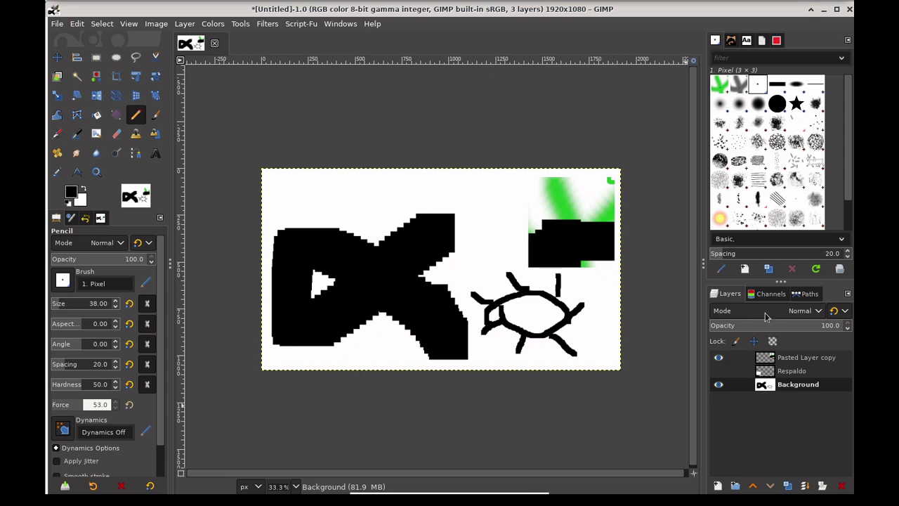
# - Delete the Pasted Layer copy and Respaldo layers
pyautogui.click(796, 372)
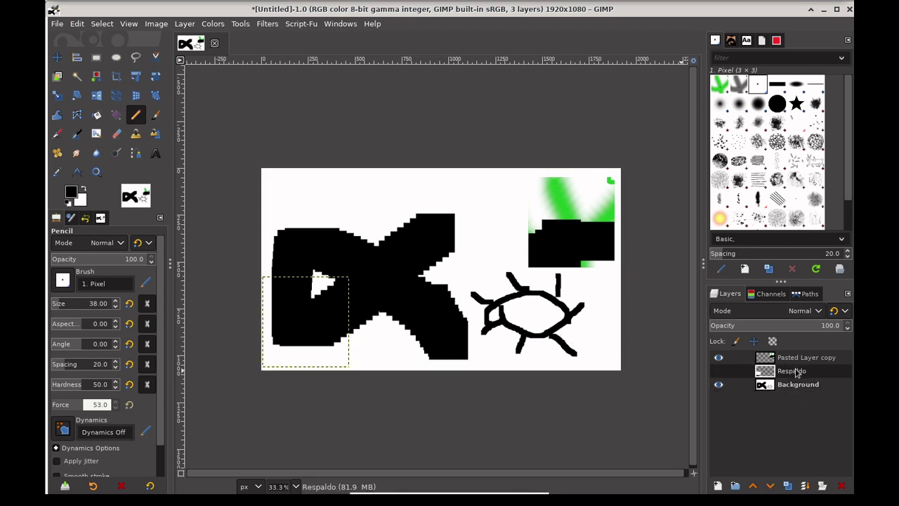
pyautogui.click(820, 359)
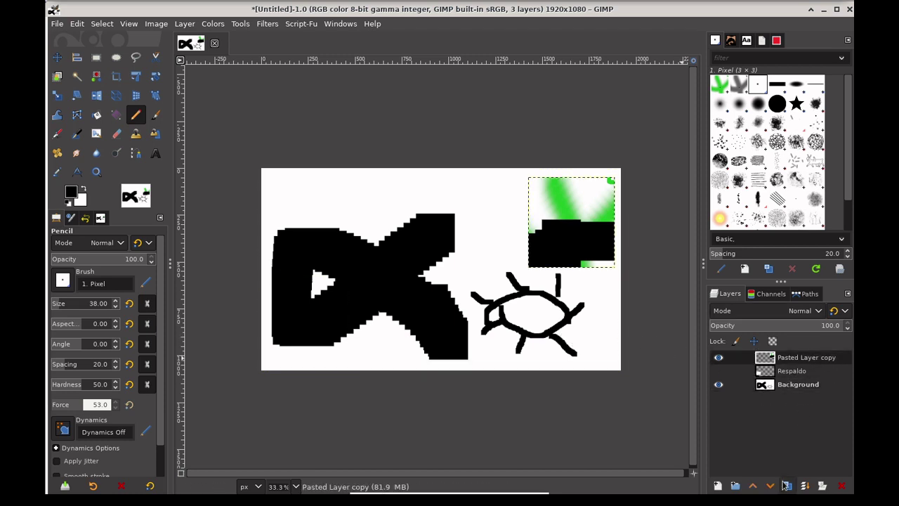
pyautogui.click(842, 485)
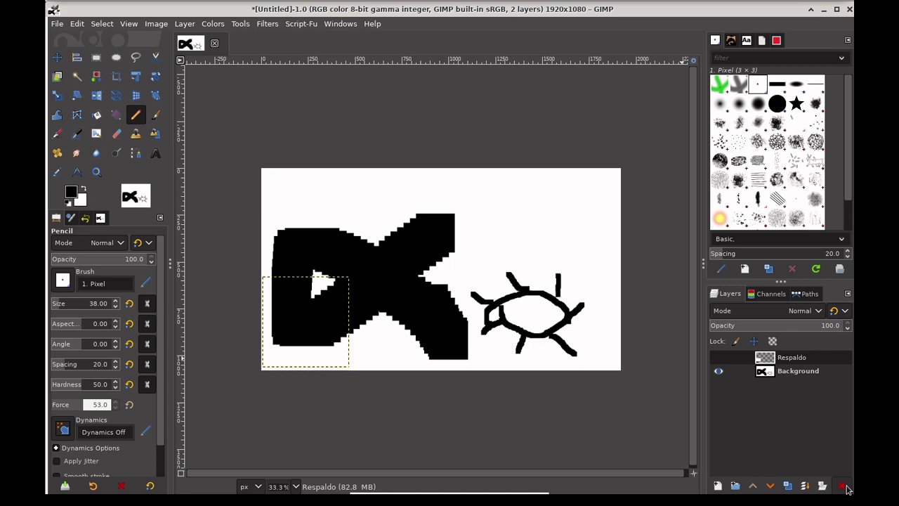
pyautogui.click(842, 485)
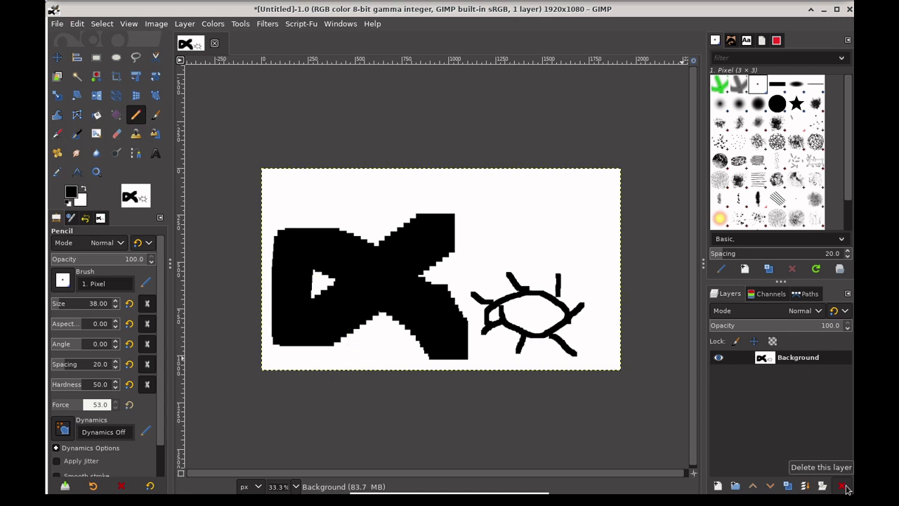
# - Create a transparent 1920 × 1080 layer named top above the Background
pyautogui.click(718, 486)
pyautogui.moveTo(704, 175); pyautogui.dragTo(687, 125)
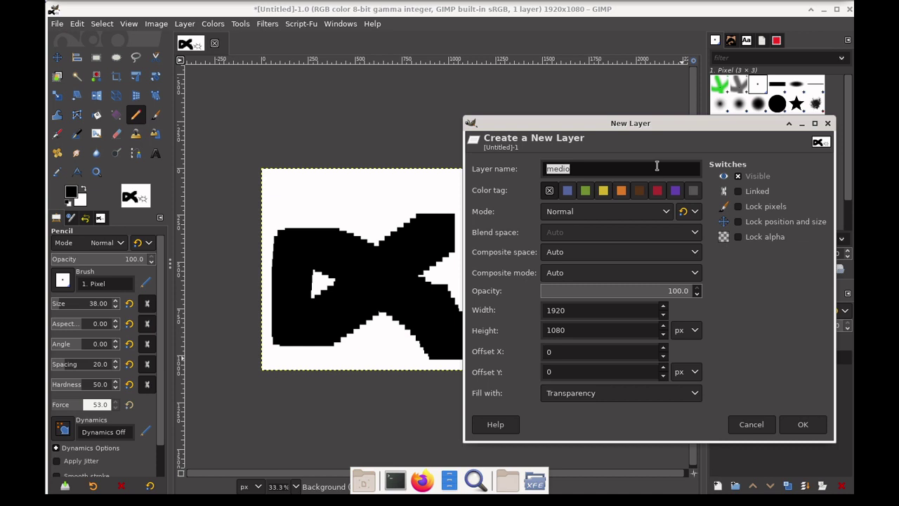
pyautogui.write('top')
pyautogui.click(802, 424)
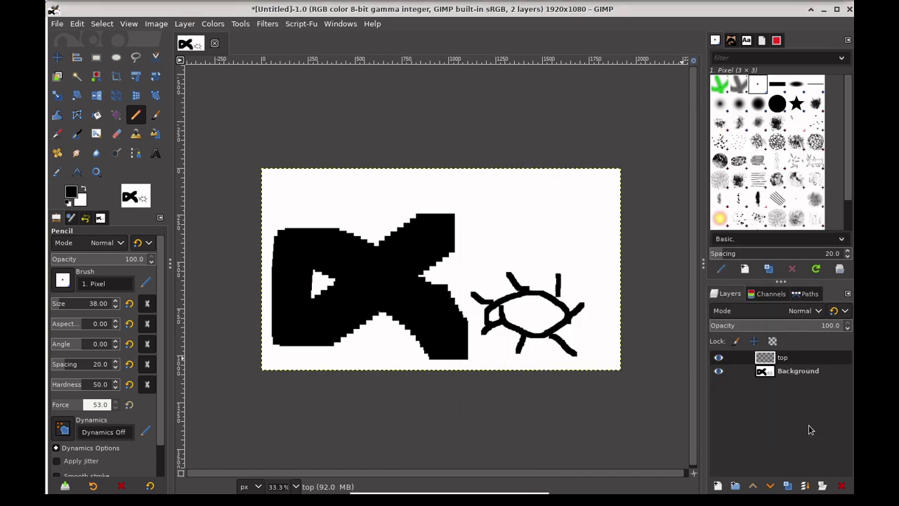
# - Hide the Background layer and set the foreground color to dark red, ab3030
pyautogui.click(719, 372)
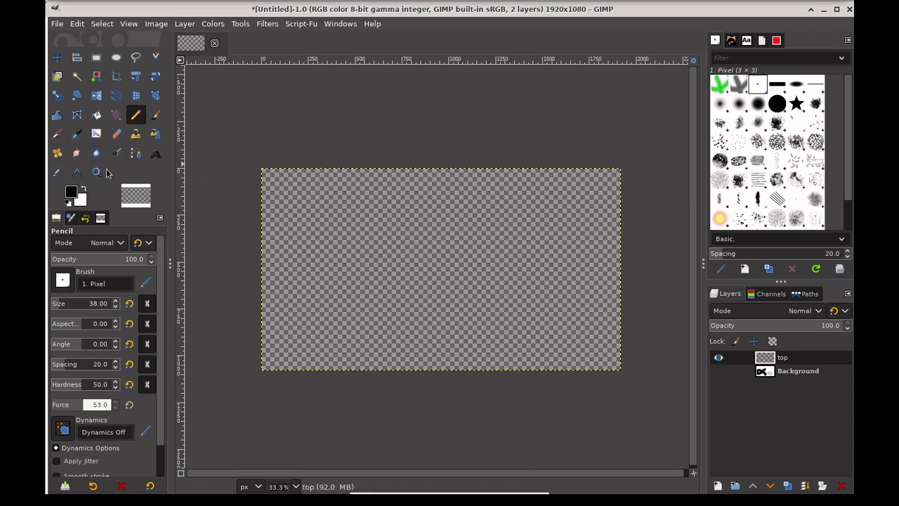
pyautogui.click(72, 198)
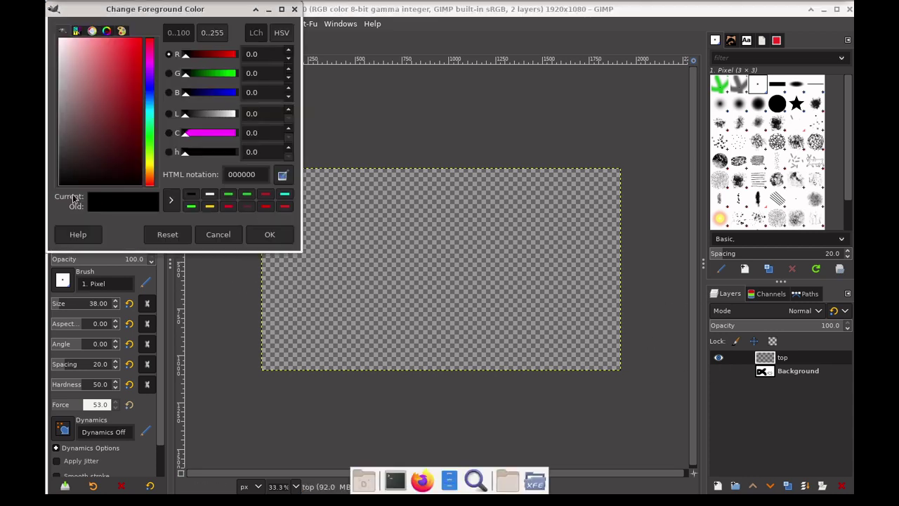
pyautogui.click(121, 89)
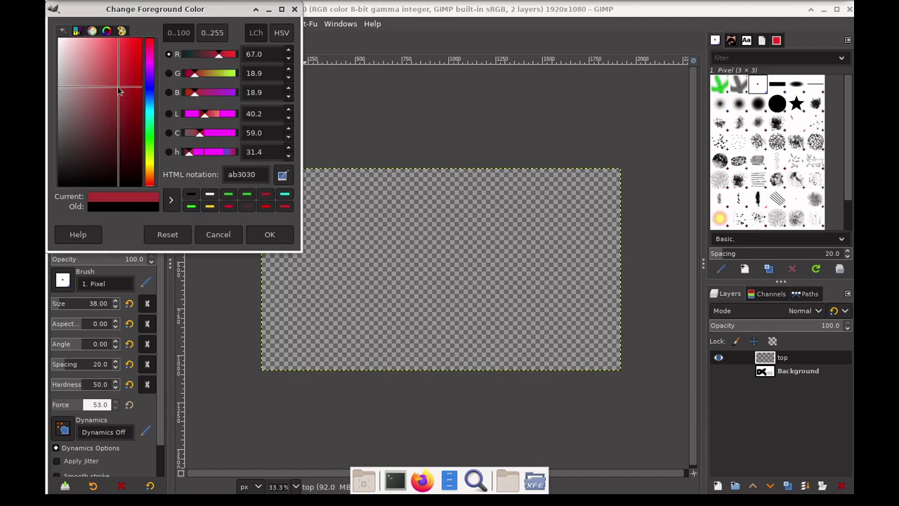
pyautogui.click(269, 234)
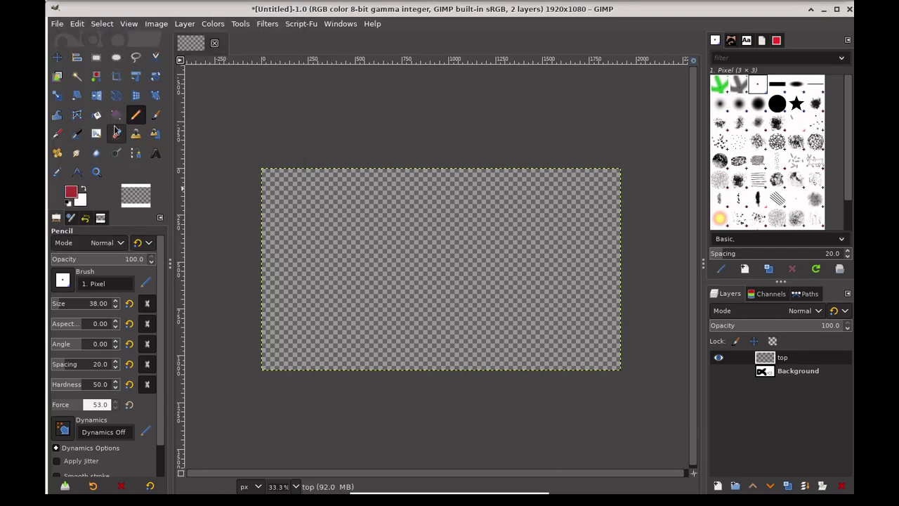
# - Paint overlapping red loops across the top layer with the Paintbrush at size 38, and show the Background layer again
pyautogui.click(155, 114)
pyautogui.moveTo(366, 254)
pyautogui.mouseDown()
pyautogui.moveTo(383, 285)
pyautogui.moveTo(443, 246)
pyautogui.moveTo(401, 228)
pyautogui.moveTo(356, 305)
pyautogui.moveTo(501, 295)
pyautogui.moveTo(496, 210)
pyautogui.moveTo(364, 229)
pyautogui.moveTo(299, 288)
pyautogui.moveTo(550, 282)
pyautogui.mouseUp()
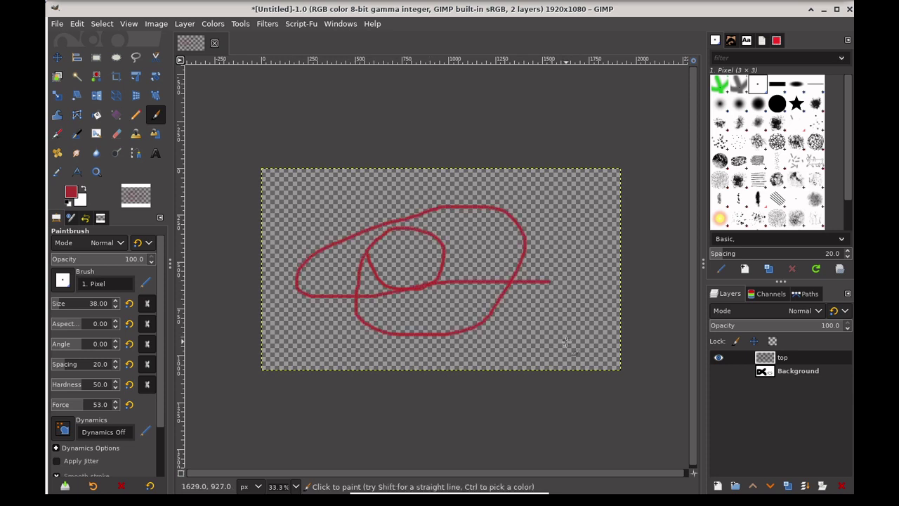
pyautogui.click(720, 373)
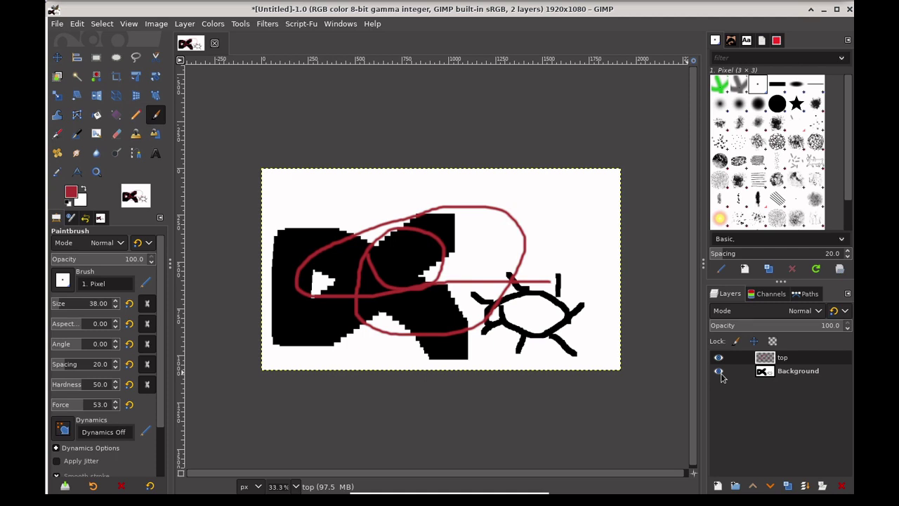
# - Move the top layer toward the canvas's upper-left corner with the Move tool and undo the last extra move
pyautogui.click(57, 57)
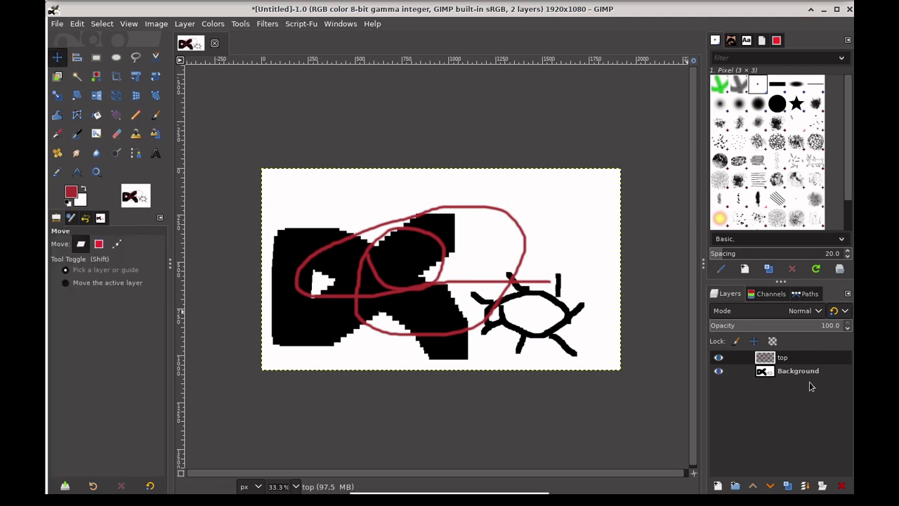
pyautogui.moveTo(385, 288)
pyautogui.mouseDown()
pyautogui.moveTo(464, 289)
pyautogui.moveTo(494, 307)
pyautogui.moveTo(568, 253)
pyautogui.moveTo(411, 263)
pyautogui.moveTo(346, 243)
pyautogui.mouseUp()
pyautogui.hotkey('ctrl', 'z')
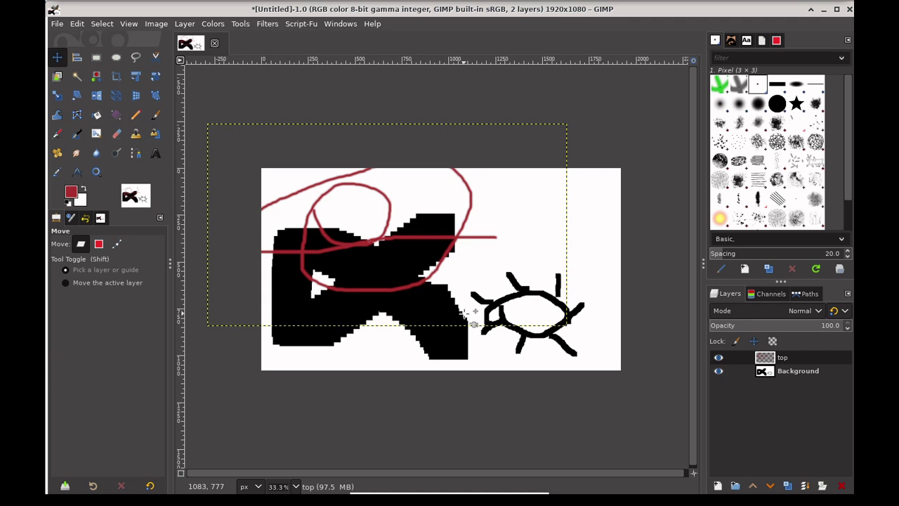
# - Make the Background layer active and move the top layer by its red line toward the canvas's lower-right area
pyautogui.click(813, 373)
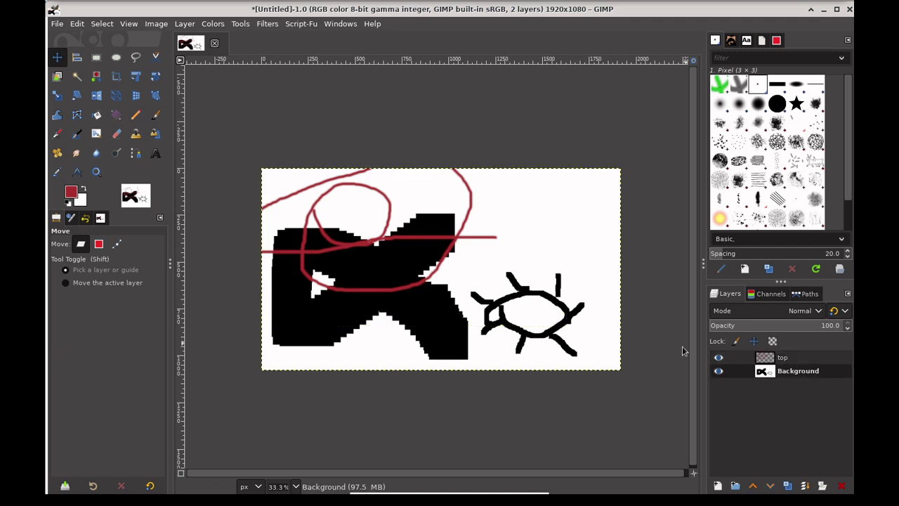
pyautogui.click(360, 241)
pyautogui.moveTo(359, 241)
pyautogui.mouseDown()
pyautogui.moveTo(389, 281)
pyautogui.moveTo(443, 297)
pyautogui.mouseUp()
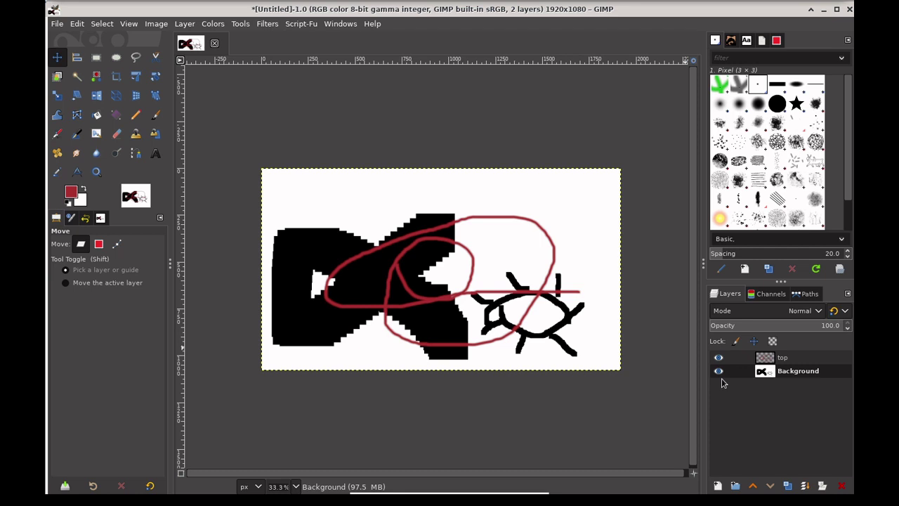
# - Create a transparent 1920 × 1080 layer named top1 above the Background, switch to top and make top1 active again
pyautogui.click(717, 486)
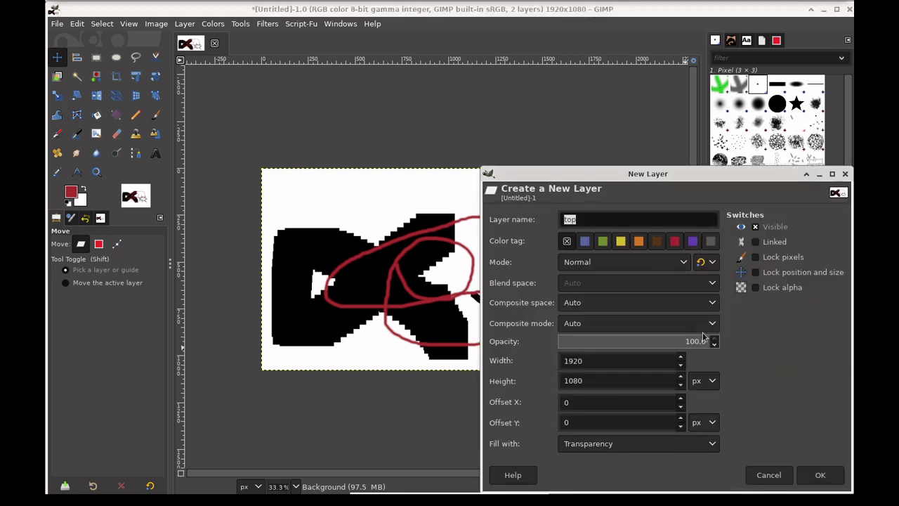
pyautogui.write('top')
pyautogui.press('Return')
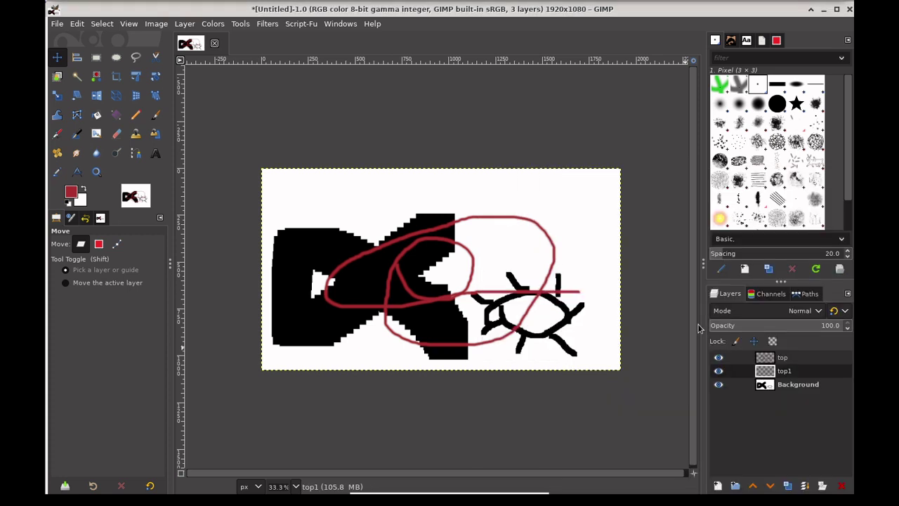
pyautogui.click(808, 358)
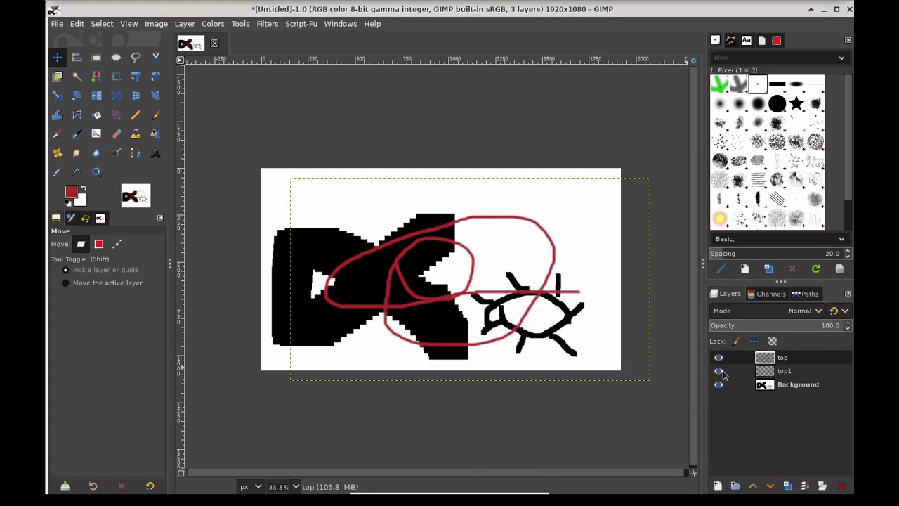
pyautogui.press('pagedown')
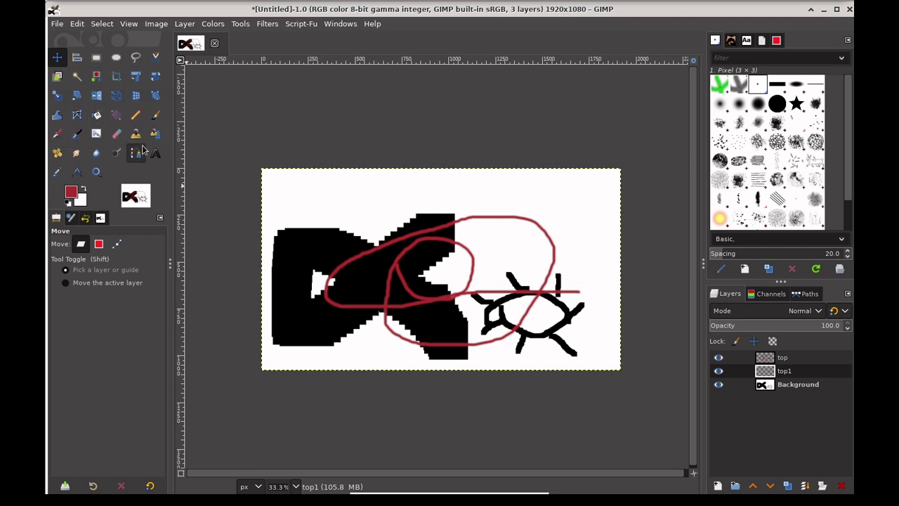
# - Paint a broad olive-green looping stroke across the top1 layer using the Pencil tool at size 302
pyautogui.click(136, 115)
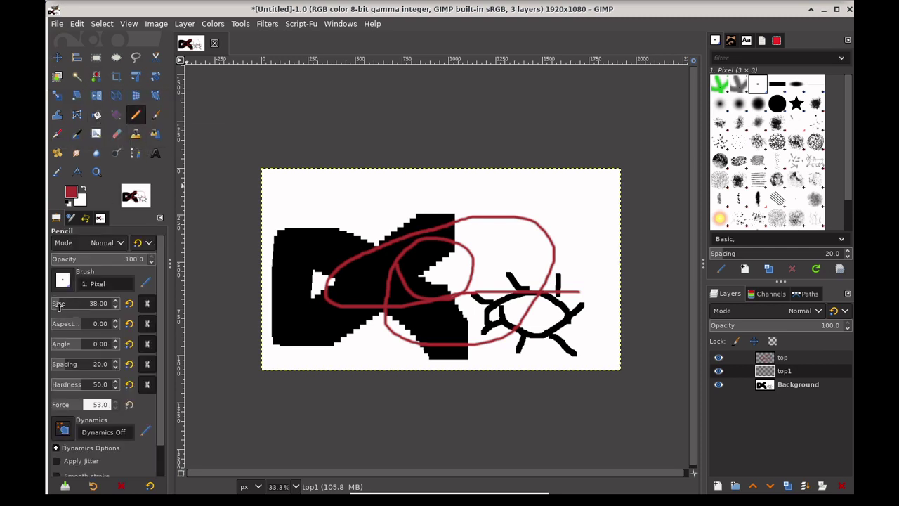
pyautogui.click(70, 193)
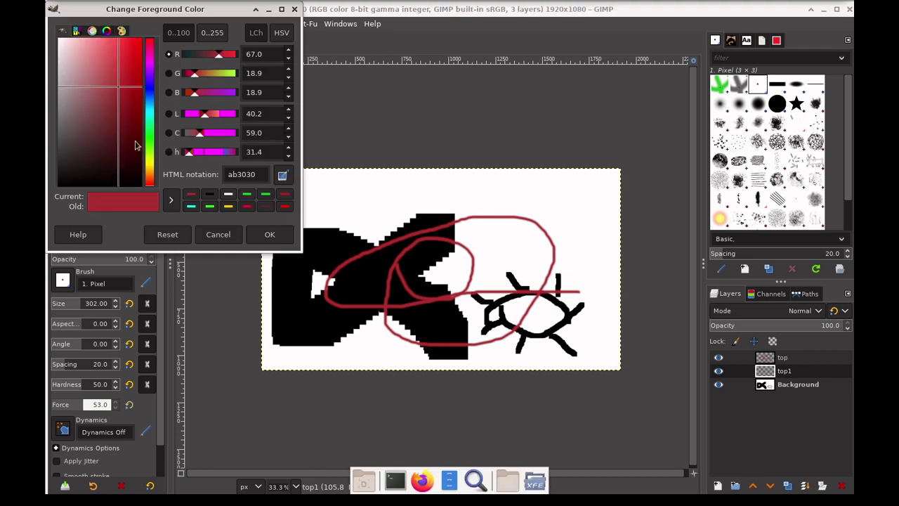
pyautogui.click(149, 163)
pyautogui.click(269, 232)
pyautogui.moveTo(437, 253)
pyautogui.mouseDown()
pyautogui.moveTo(430, 250)
pyautogui.moveTo(454, 290)
pyautogui.moveTo(553, 281)
pyautogui.moveTo(511, 227)
pyautogui.moveTo(324, 221)
pyautogui.mouseUp()
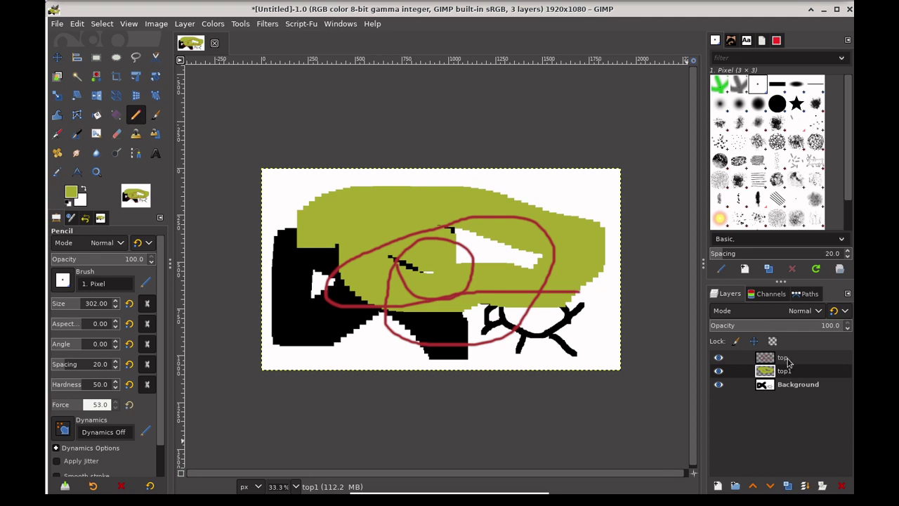
# - Raise the top1 layer above top and lower it back beneath top several times to compare the overlap
pyautogui.click(754, 487)
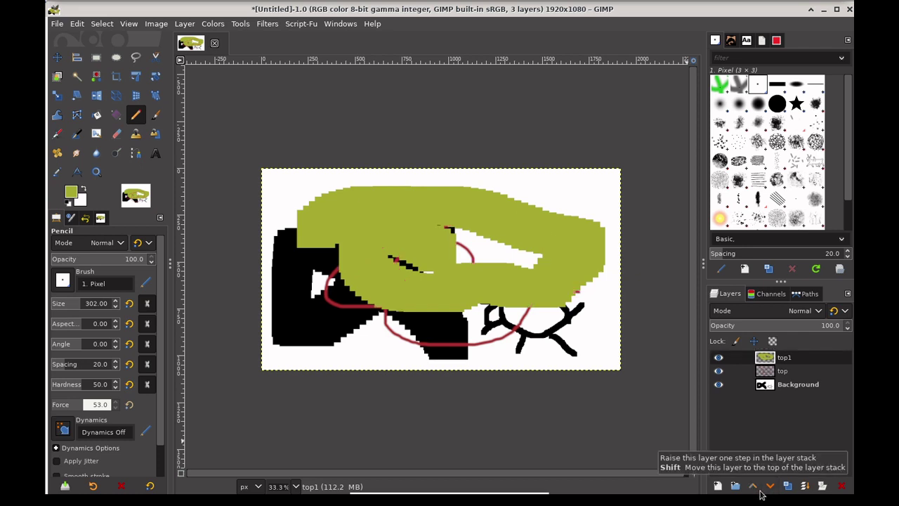
pyautogui.click(770, 487)
pyautogui.click(754, 486)
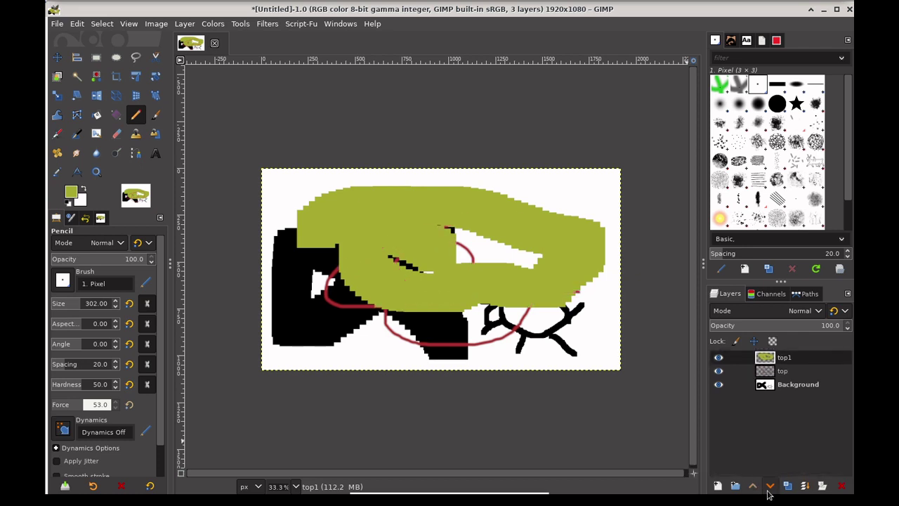
pyautogui.click(769, 487)
pyautogui.click(754, 487)
pyautogui.click(769, 486)
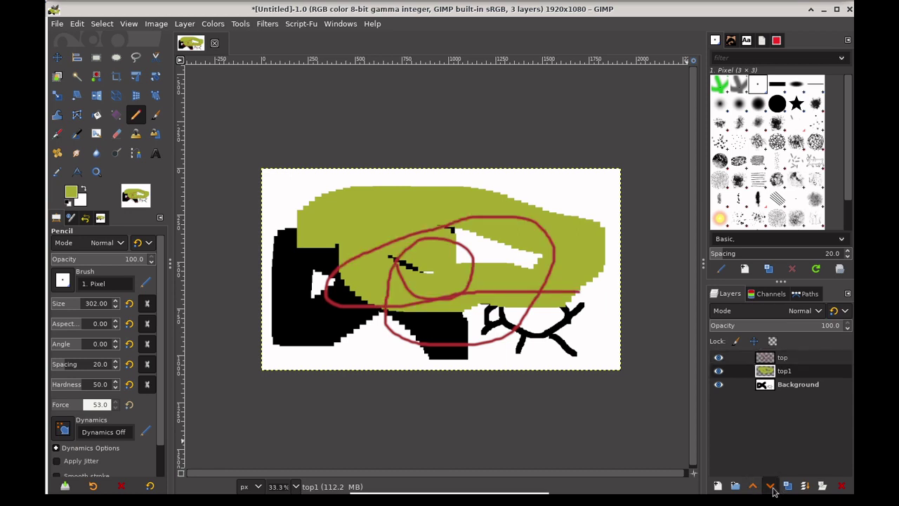
# - Lower the top1 layer beneath Background and move it back between top and Background
pyautogui.click(770, 487)
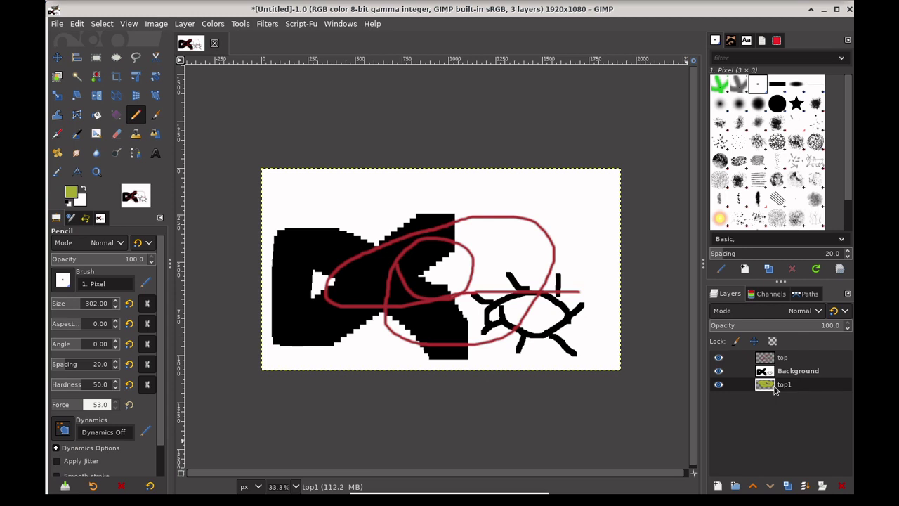
pyautogui.click(785, 376)
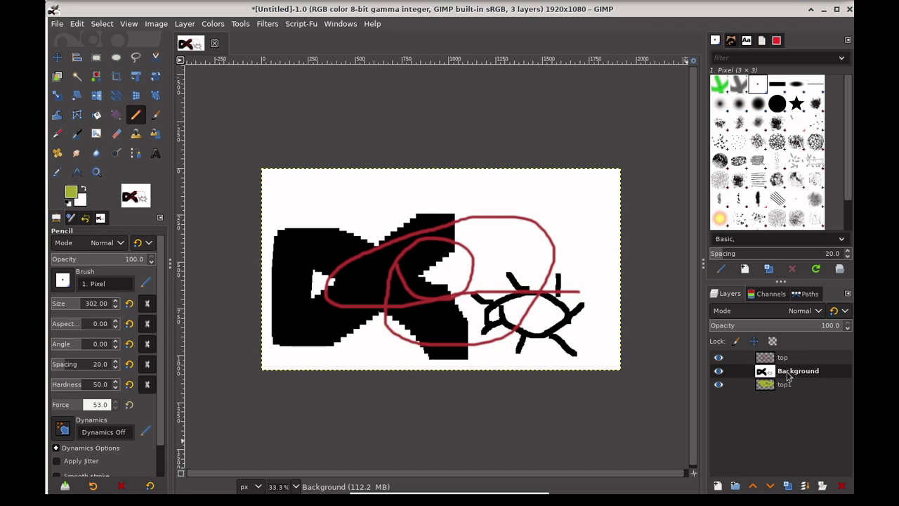
pyautogui.click(785, 387)
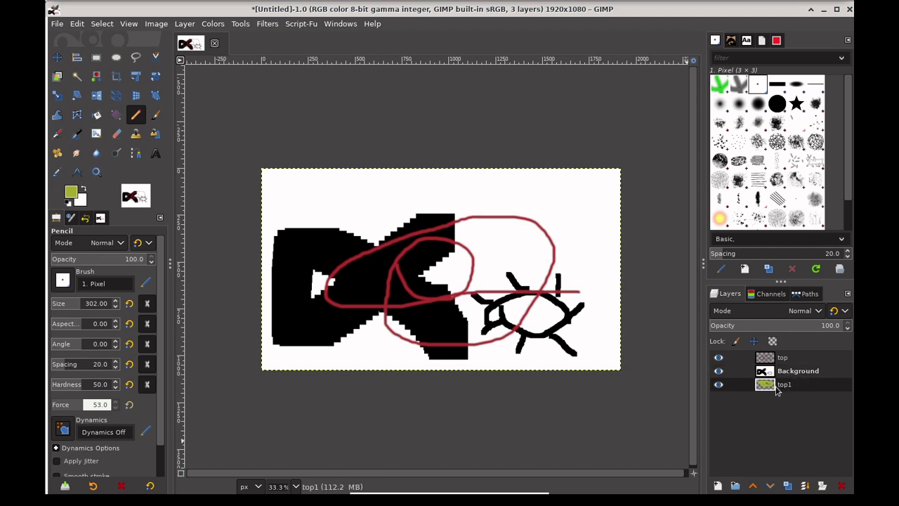
pyautogui.moveTo(779, 386); pyautogui.dragTo(785, 369)
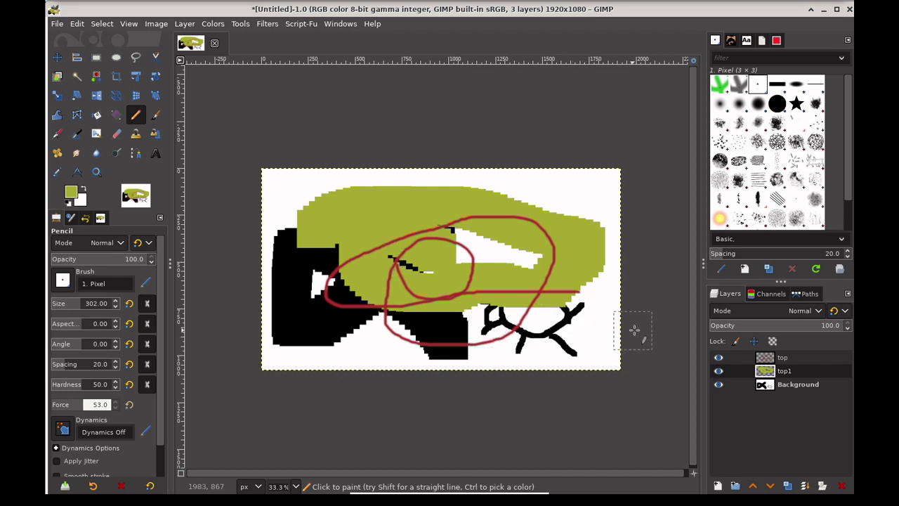
# - Make the top layer active and isolate it by hiding the top1 and Background layers
pyautogui.click(766, 361)
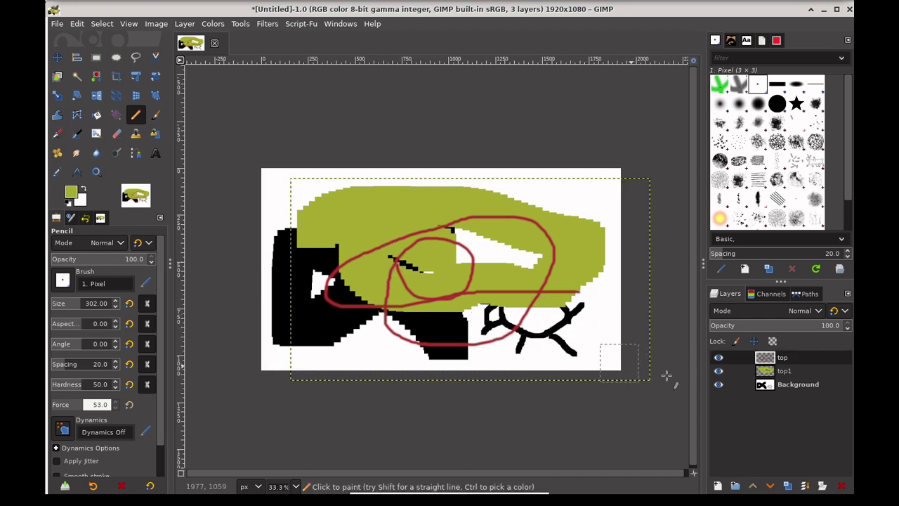
pyautogui.click(718, 371)
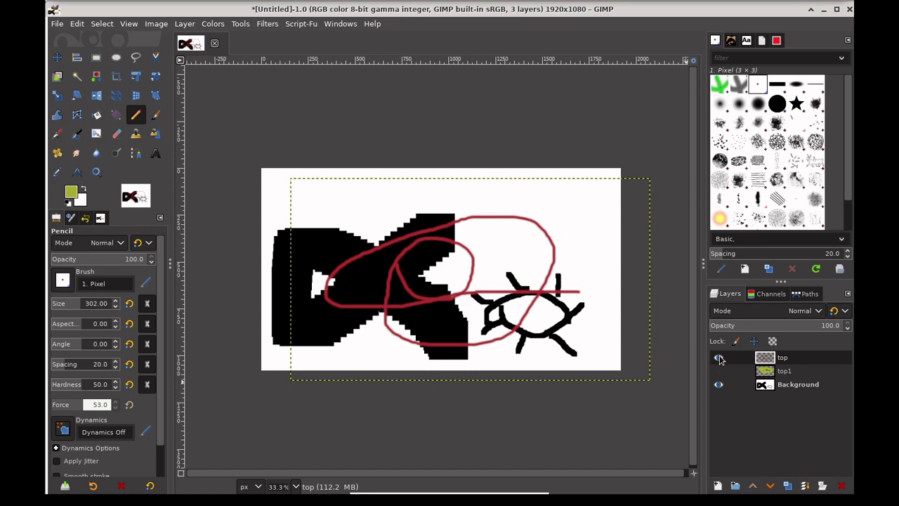
pyautogui.click(718, 357)
pyautogui.click(717, 384)
pyautogui.click(718, 357)
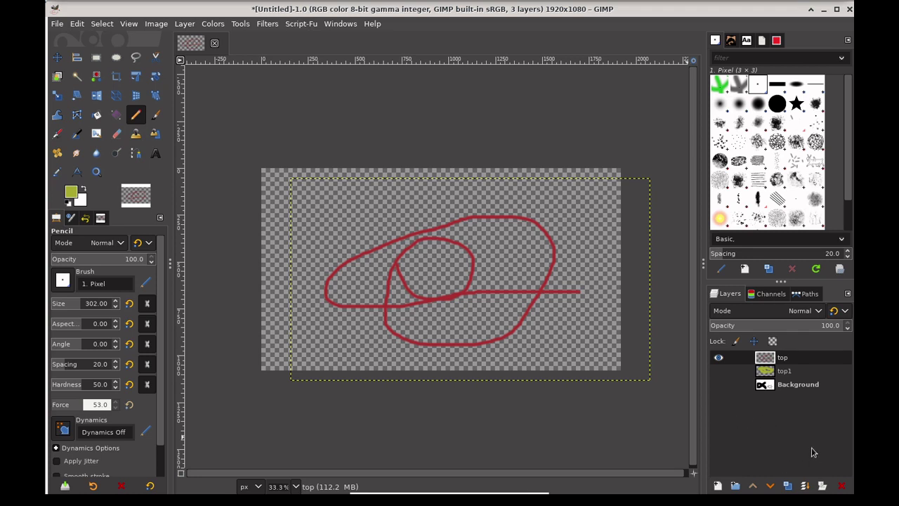
# - Make the top1 layer active and show the top1 and Background layers again
pyautogui.click(779, 372)
pyautogui.click(717, 370)
pyautogui.click(718, 384)
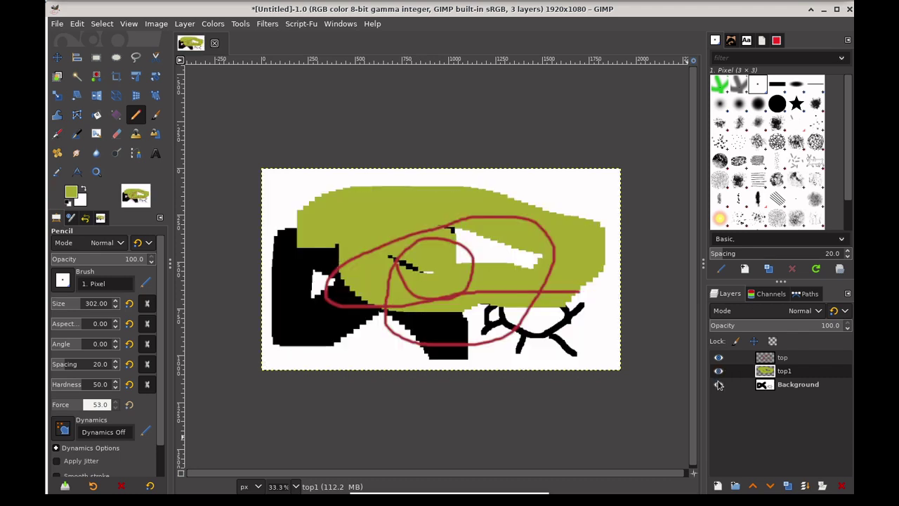
# - Make the top layer active and clear the red loops from it
pyautogui.click(802, 358)
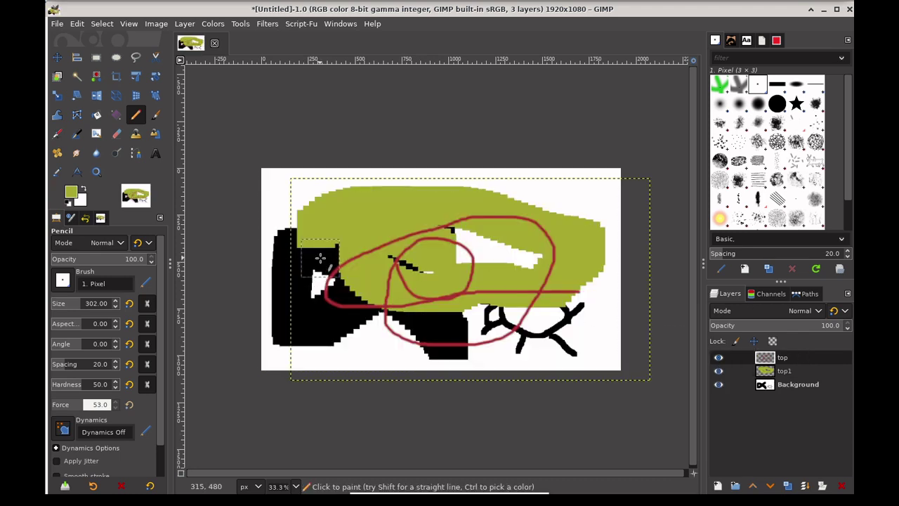
pyautogui.press('Delete')
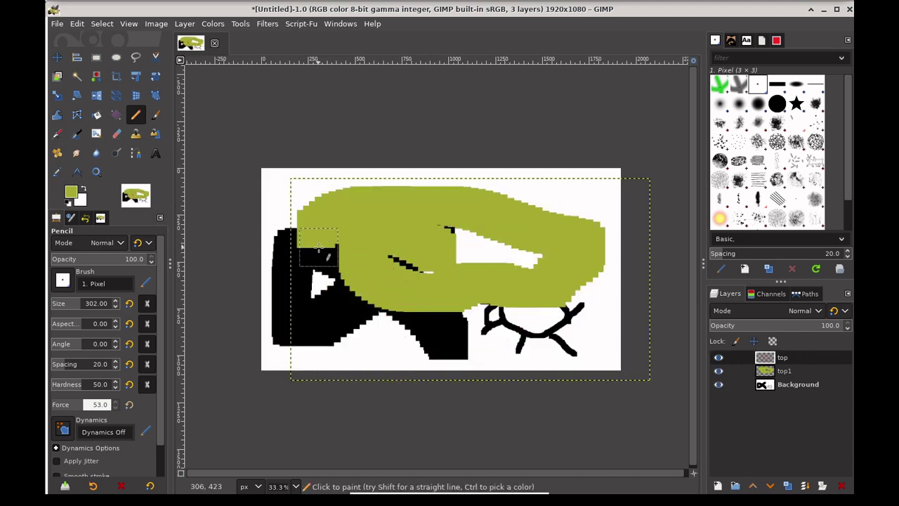
pyautogui.click(58, 59)
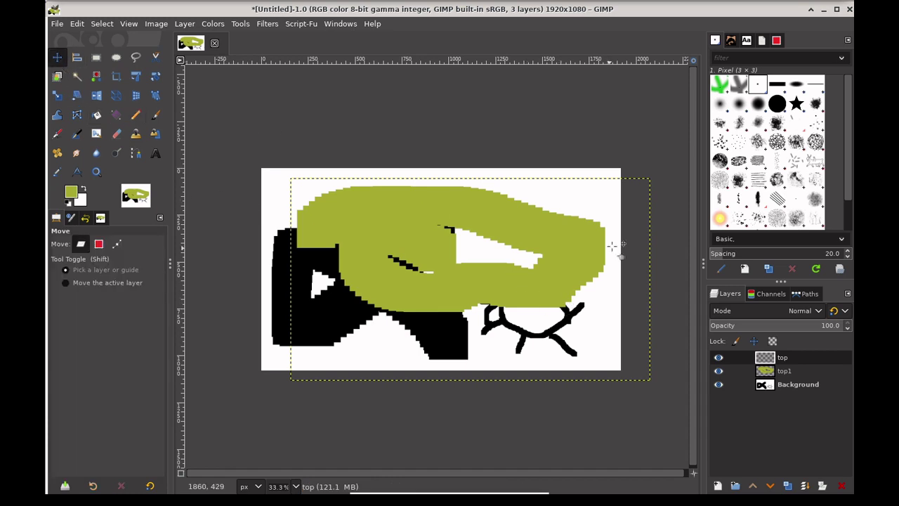
pyautogui.moveTo(619, 180); pyautogui.dragTo(591, 178)
pyautogui.hotkey('ctrl', 'z')
# - Hide the top1 and Background layers and draw a rectangular selection of about 585 × 534 px near the canvas center
pyautogui.click(718, 371)
pyautogui.click(719, 385)
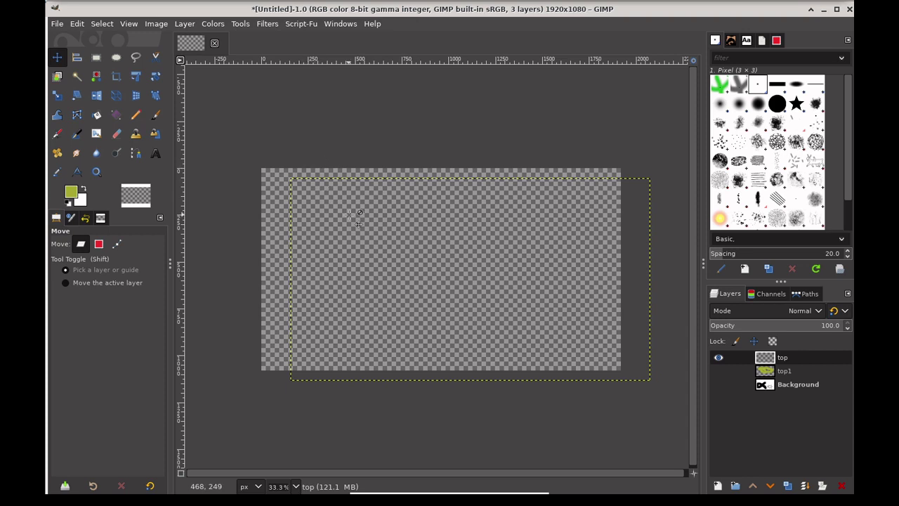
pyautogui.click(96, 57)
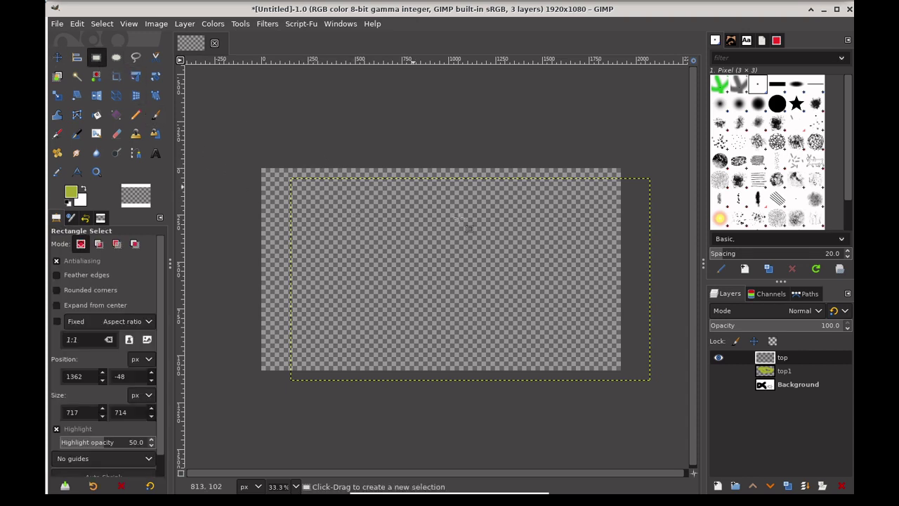
pyautogui.moveTo(367, 218); pyautogui.dragTo(476, 318)
pyautogui.press('Return')
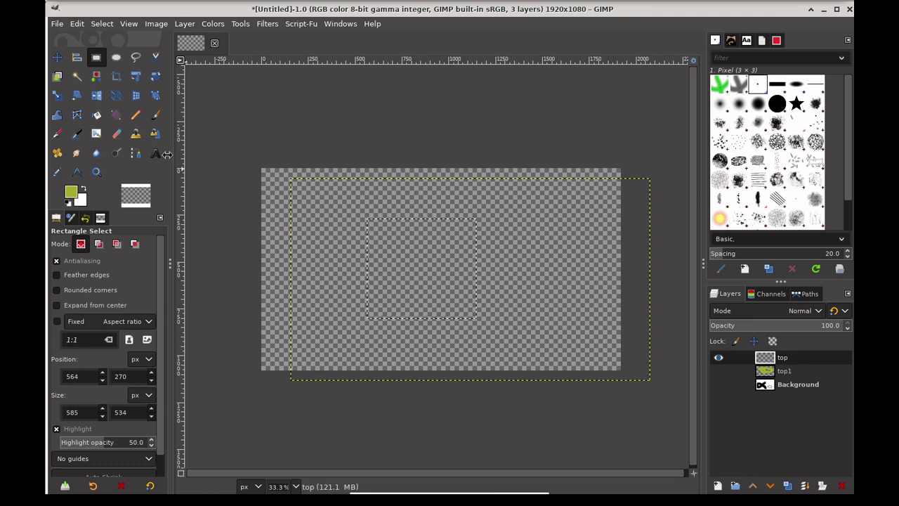
# - Stroke the rectangular selection with a solid 15 px line in the olive-green foreground color and remove the selection
pyautogui.click(97, 25)
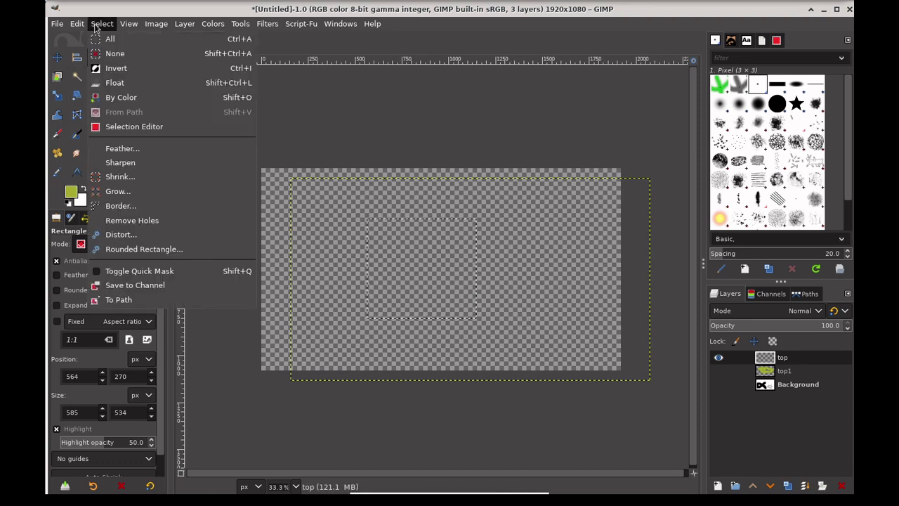
pyautogui.moveTo(83, 25)
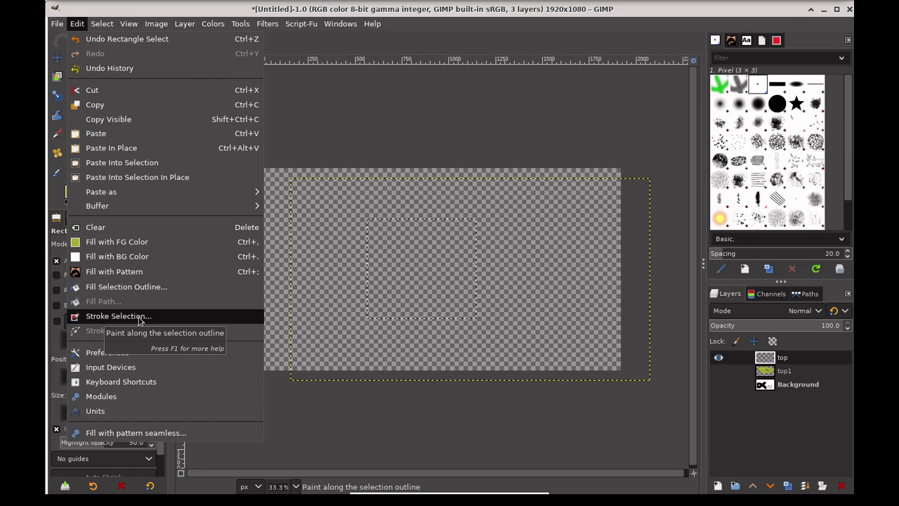
pyautogui.click(139, 321)
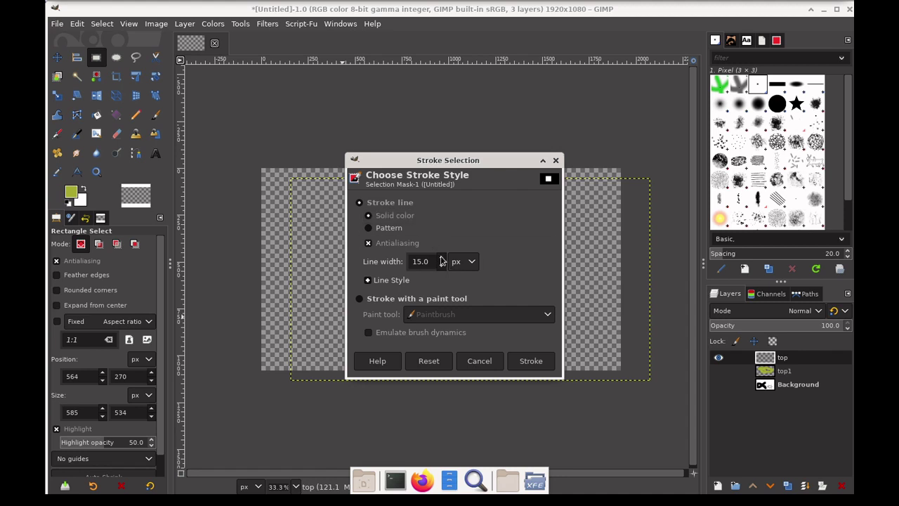
pyautogui.click(531, 361)
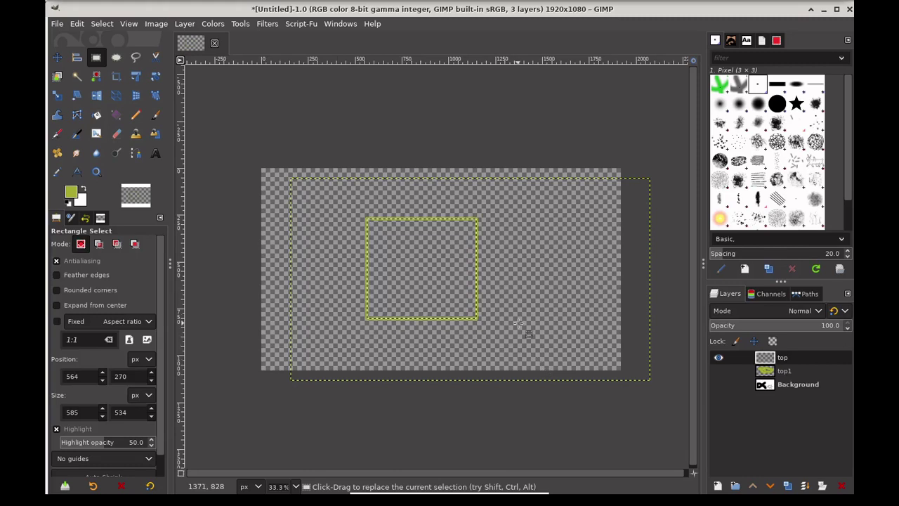
pyautogui.click(102, 24)
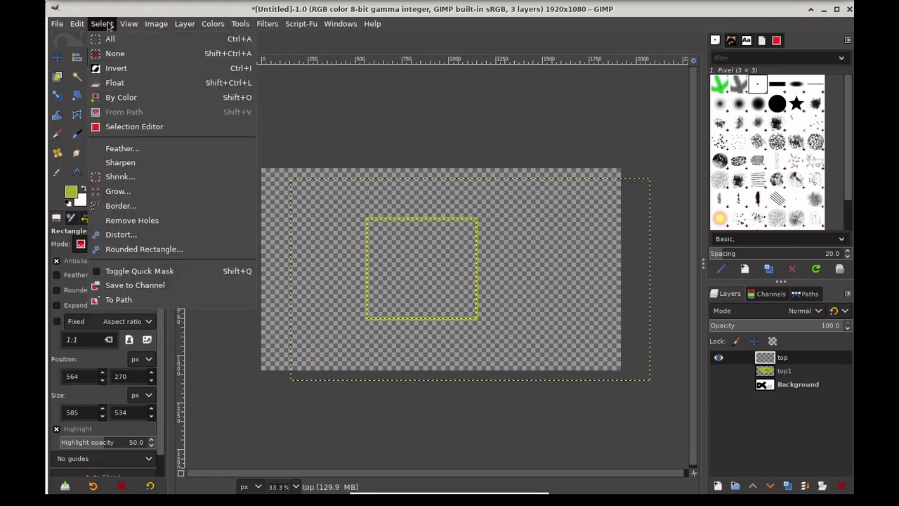
pyautogui.click(111, 52)
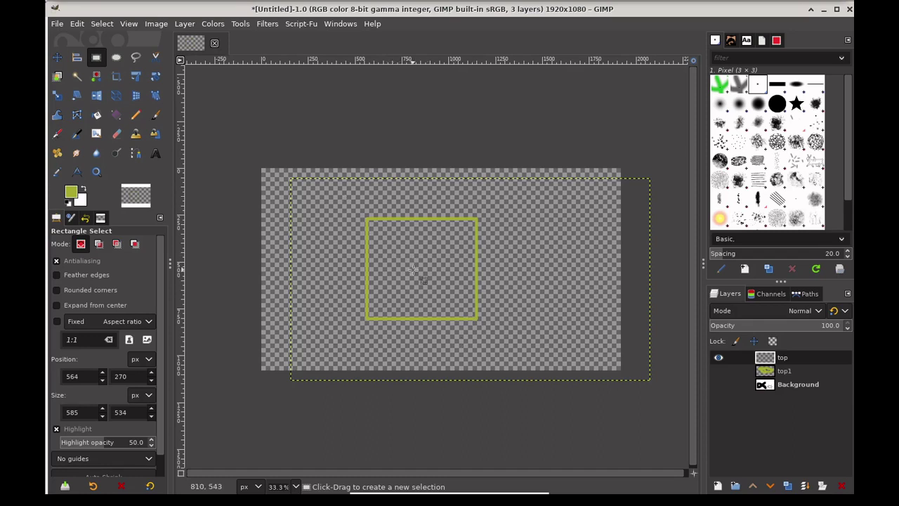
# - Draw an elliptical selection of about 462 × 438 px right of the rectangle and stroke it with a solid 15 px blue line (3039ab)
pyautogui.click(116, 57)
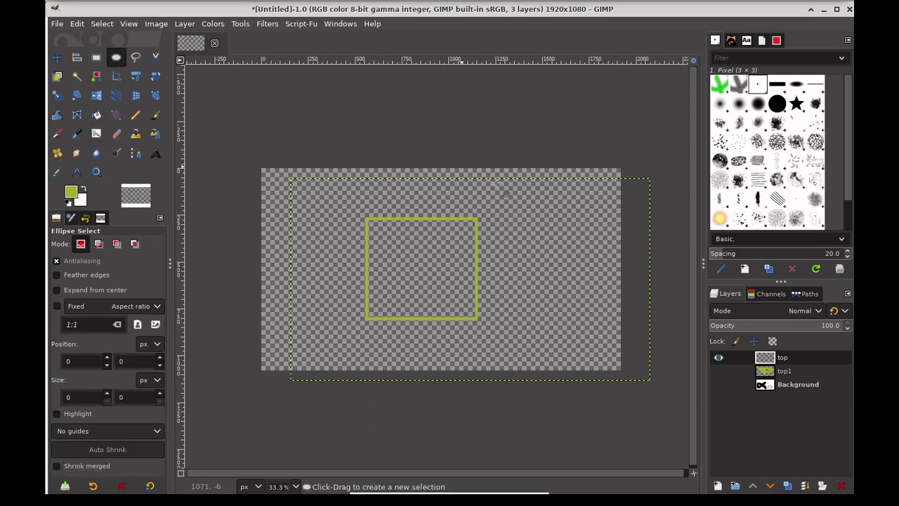
pyautogui.moveTo(525, 232); pyautogui.dragTo(612, 315)
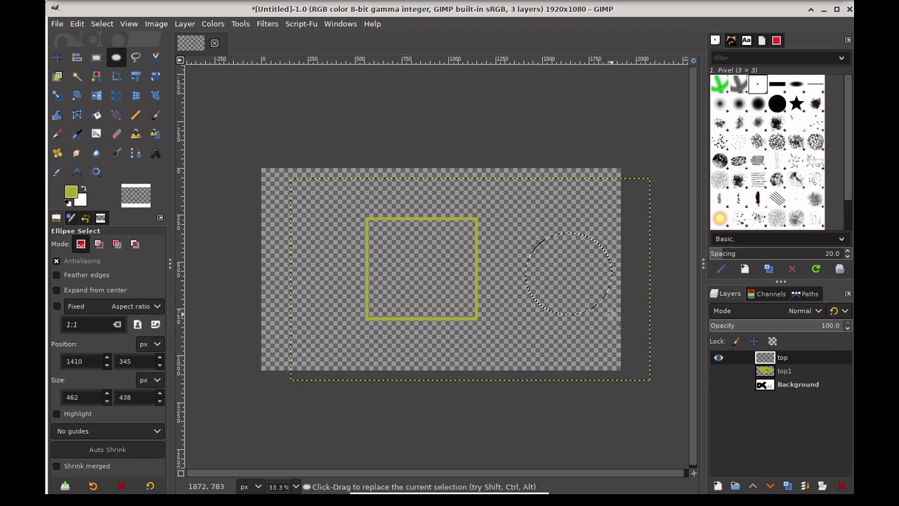
pyautogui.click(71, 191)
pyautogui.click(150, 116)
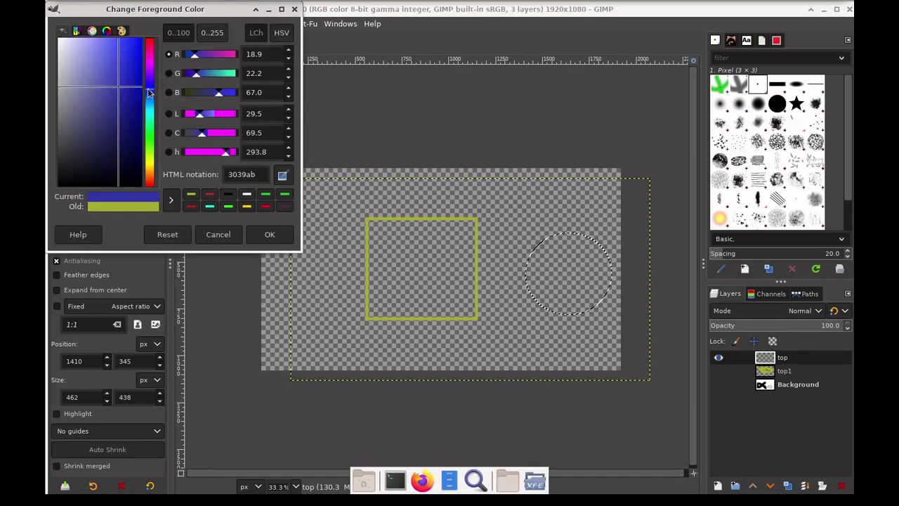
pyautogui.click(261, 234)
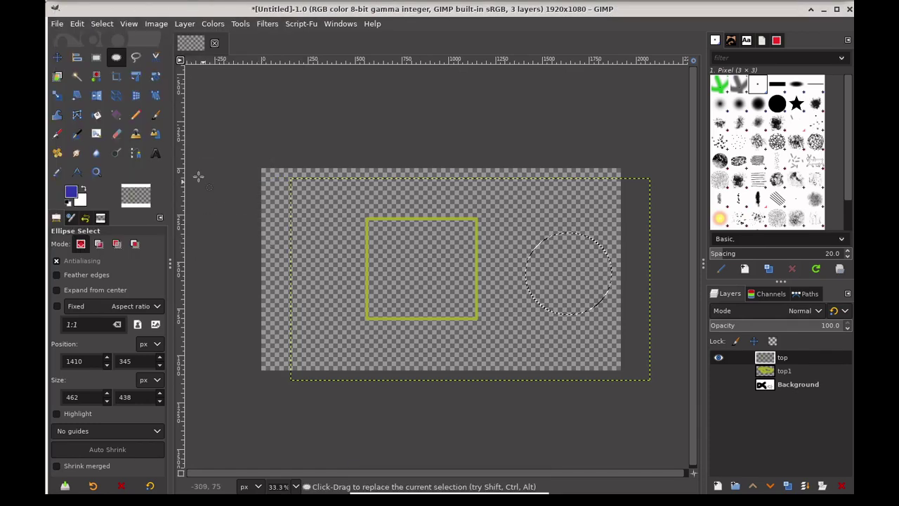
pyautogui.click(74, 24)
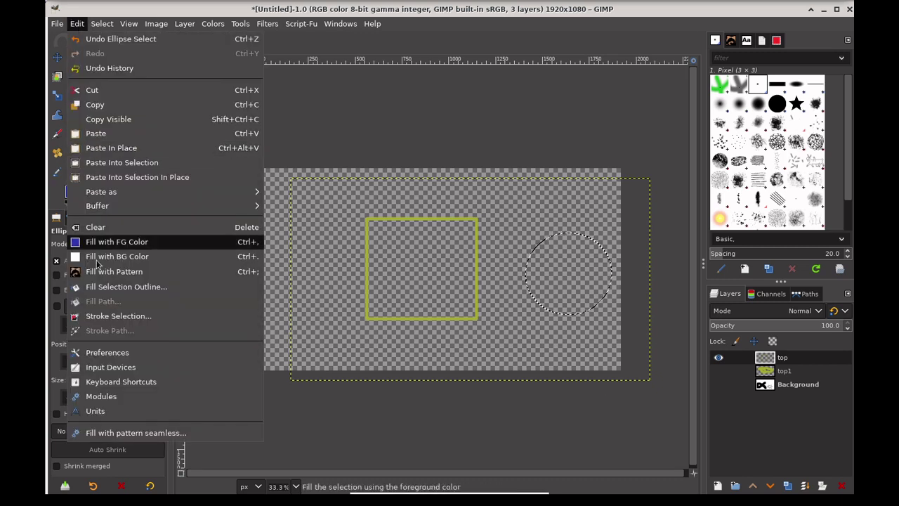
pyautogui.click(147, 317)
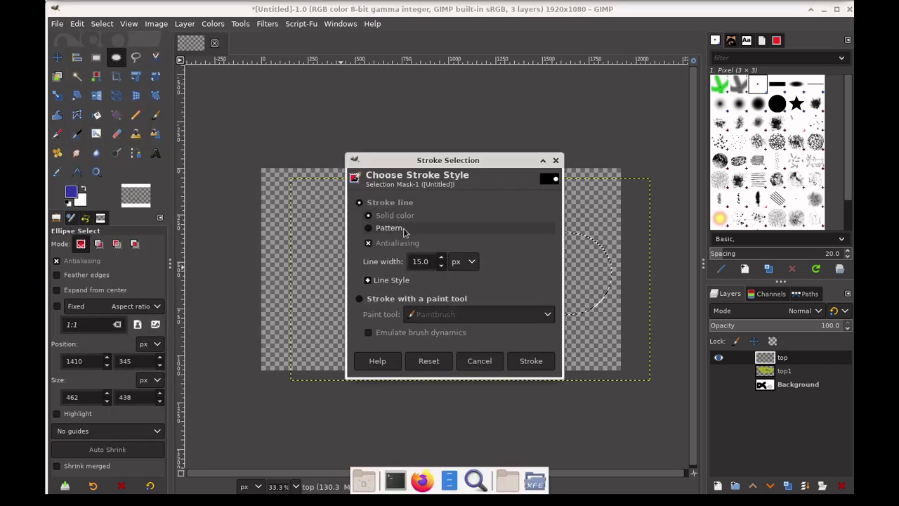
pyautogui.click(530, 361)
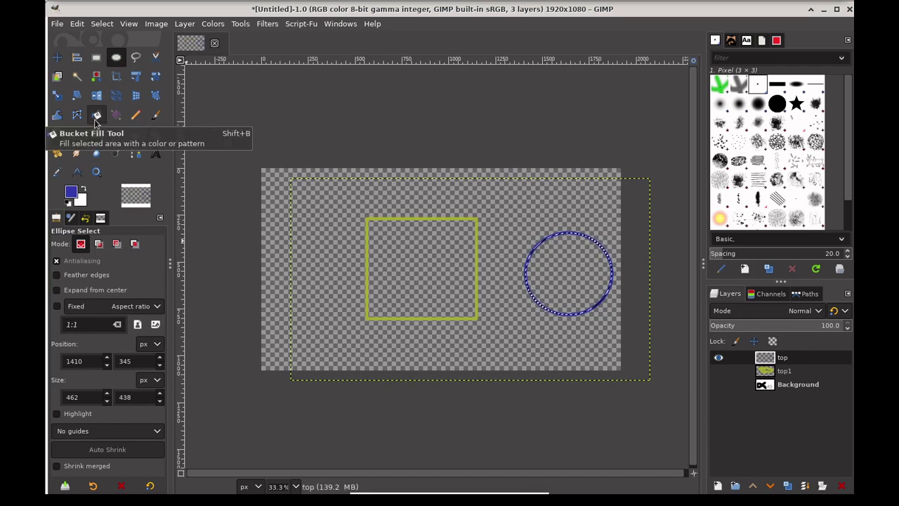
# - Change the foreground color to a crimson red
pyautogui.click(72, 192)
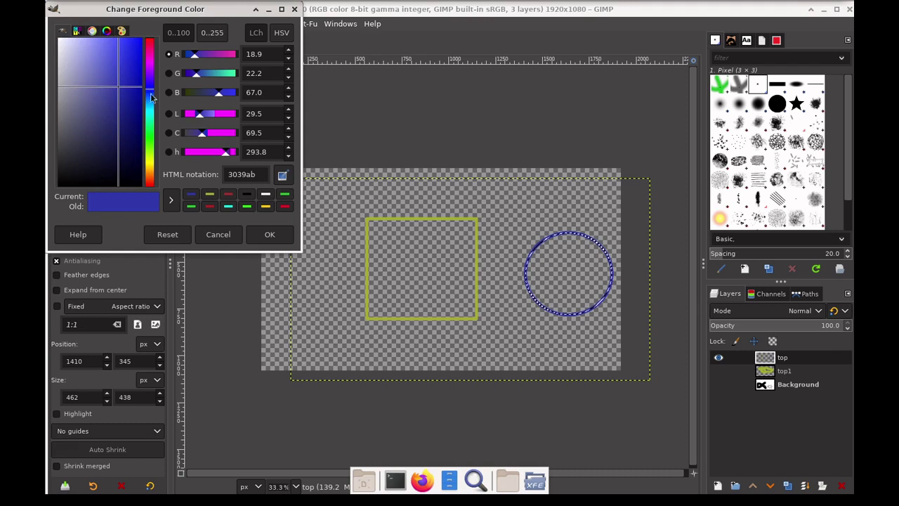
pyautogui.click(152, 50)
pyautogui.click(269, 234)
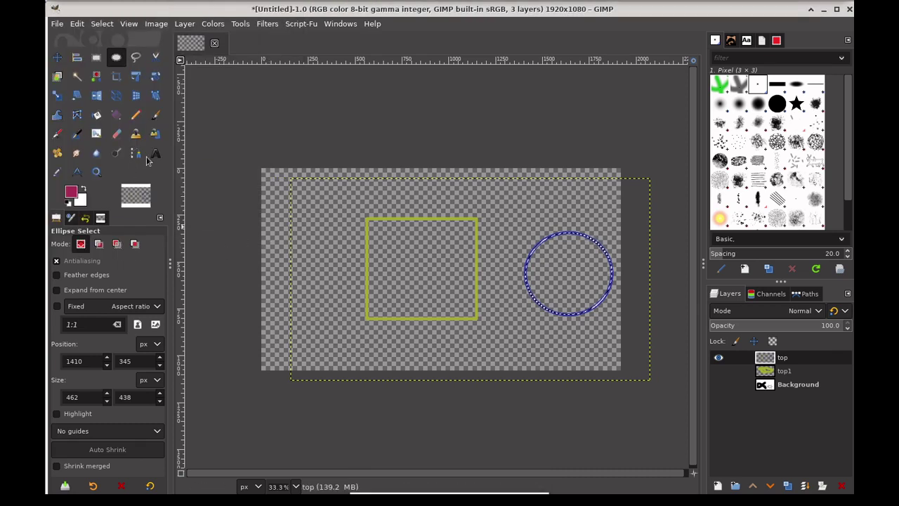
# - Fill the inside of the blue-outlined circle with the crimson foreground color using Bucket Fill
pyautogui.hotkey('shift', 'b')
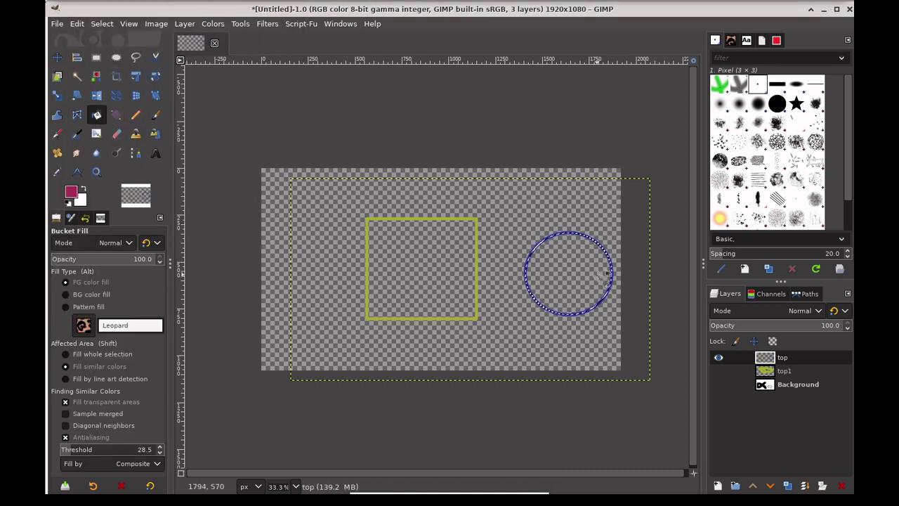
pyautogui.click(598, 276)
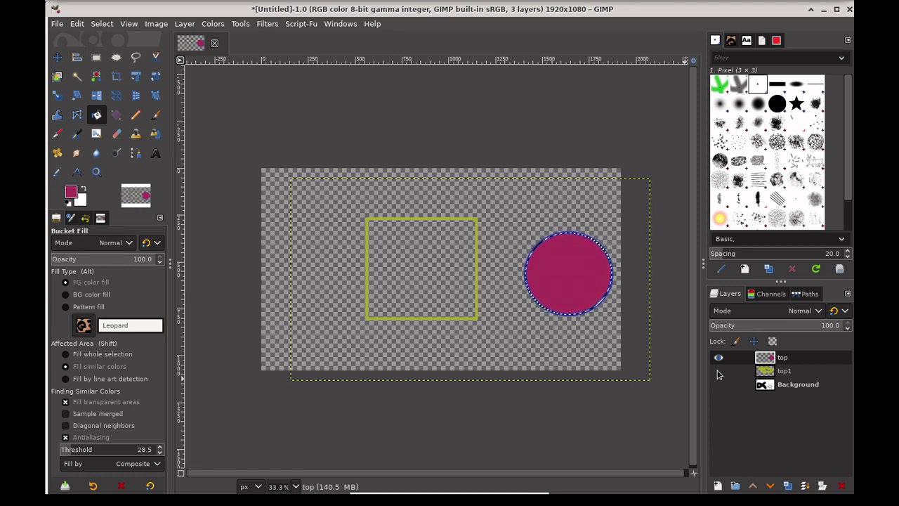
pyautogui.click(269, 24)
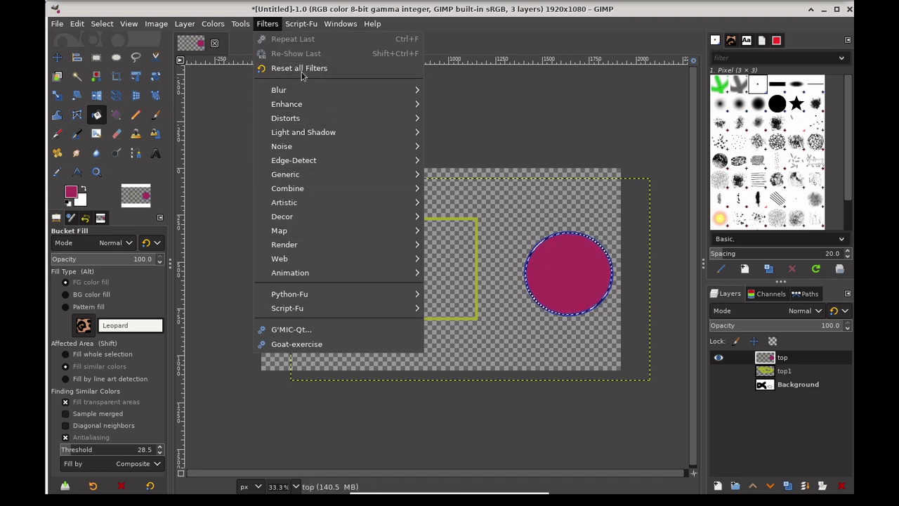
pyautogui.moveTo(297, 27)
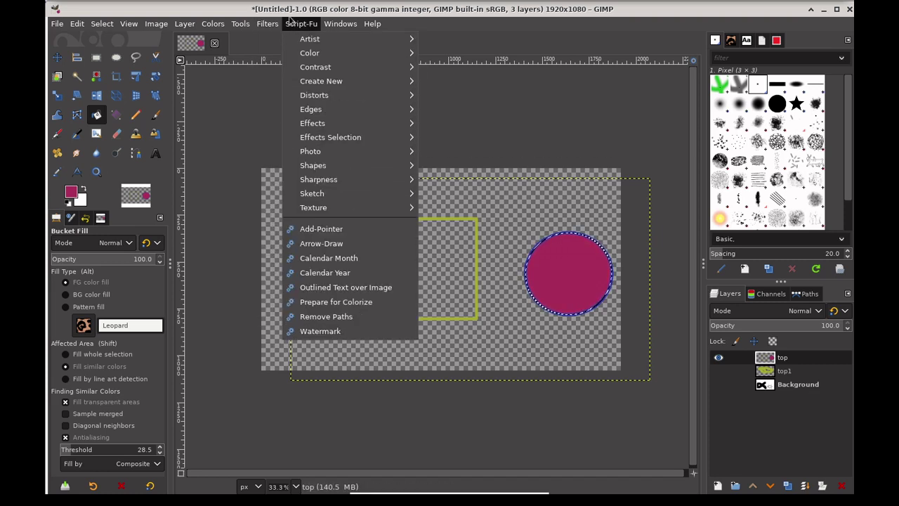
pyautogui.moveTo(266, 26)
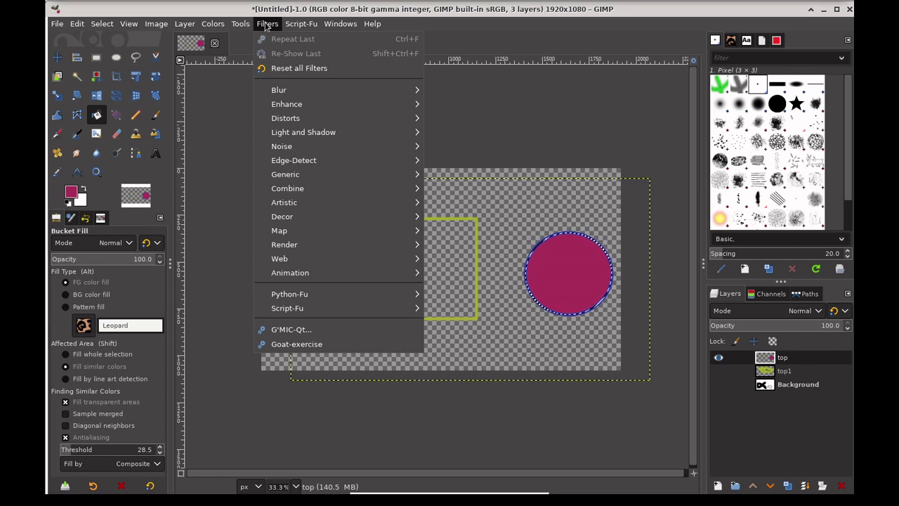
pyautogui.click(438, 21)
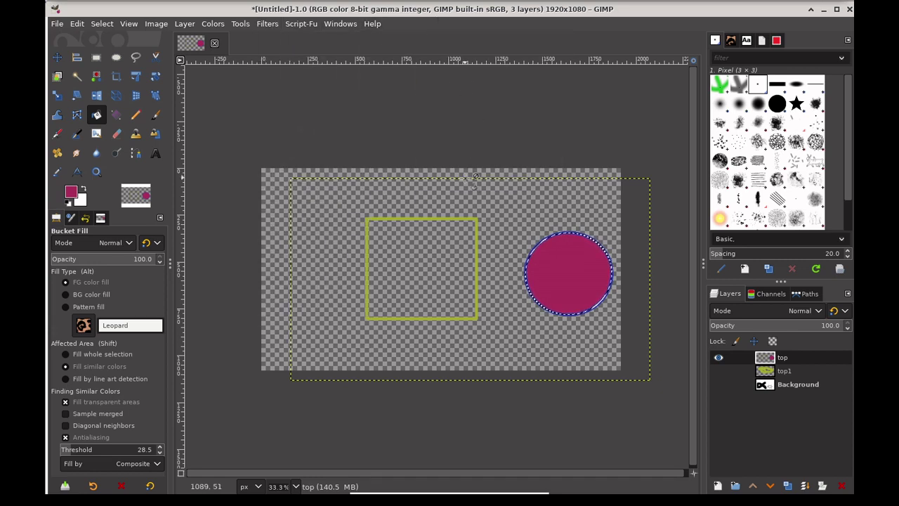